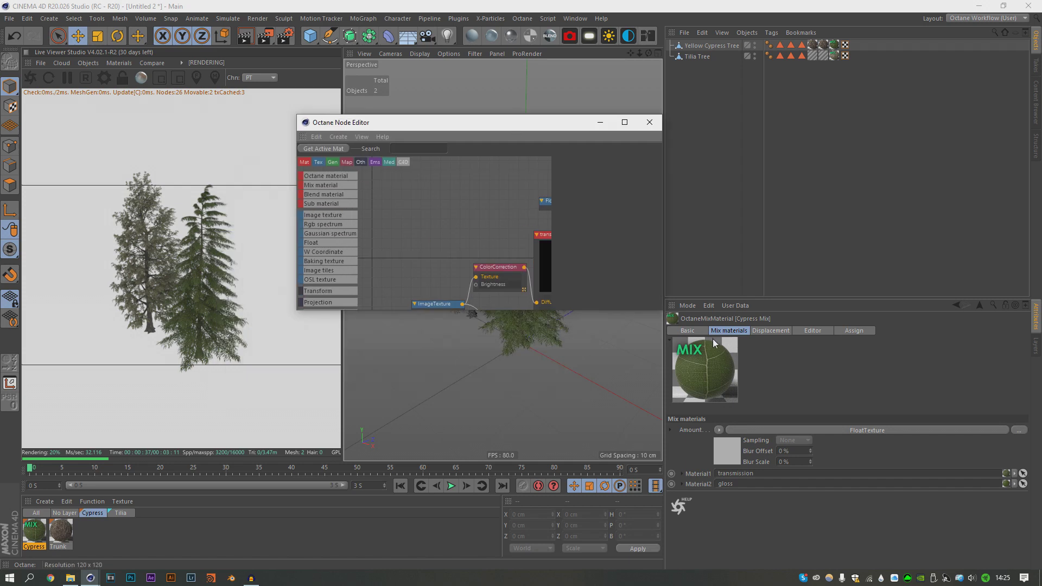
# Connect the leaf image texture to the Diffuse input of the gloss material, then close the node editor.
pyautogui.moveTo(660, 312); pyautogui.dragTo(870, 515)
pyautogui.moveTo(647, 391); pyautogui.dragTo(641, 359, button='middle')
pyautogui.click(430, 302)
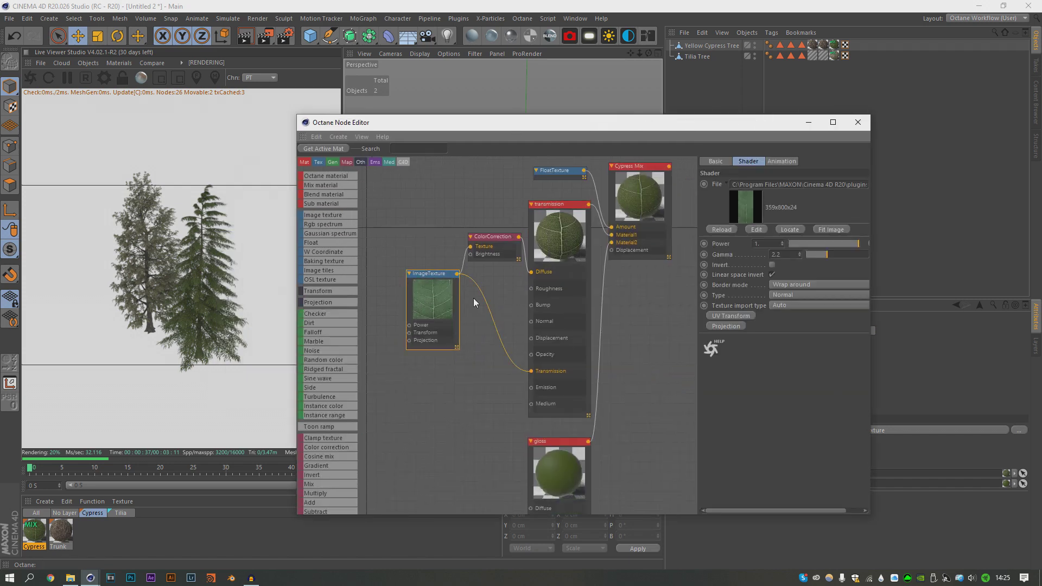
pyautogui.moveTo(448, 323); pyautogui.dragTo(443, 303)
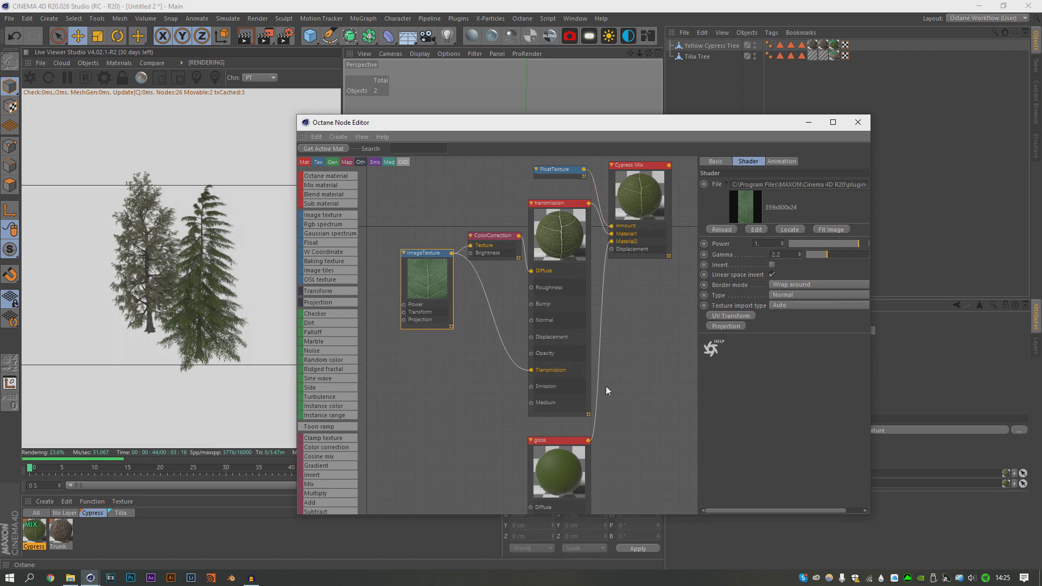
pyautogui.moveTo(605, 386); pyautogui.dragTo(597, 368, button='middle')
pyautogui.moveTo(443, 224); pyautogui.dragTo(521, 470)
pyautogui.moveTo(457, 351); pyautogui.dragTo(433, 407, button='middle')
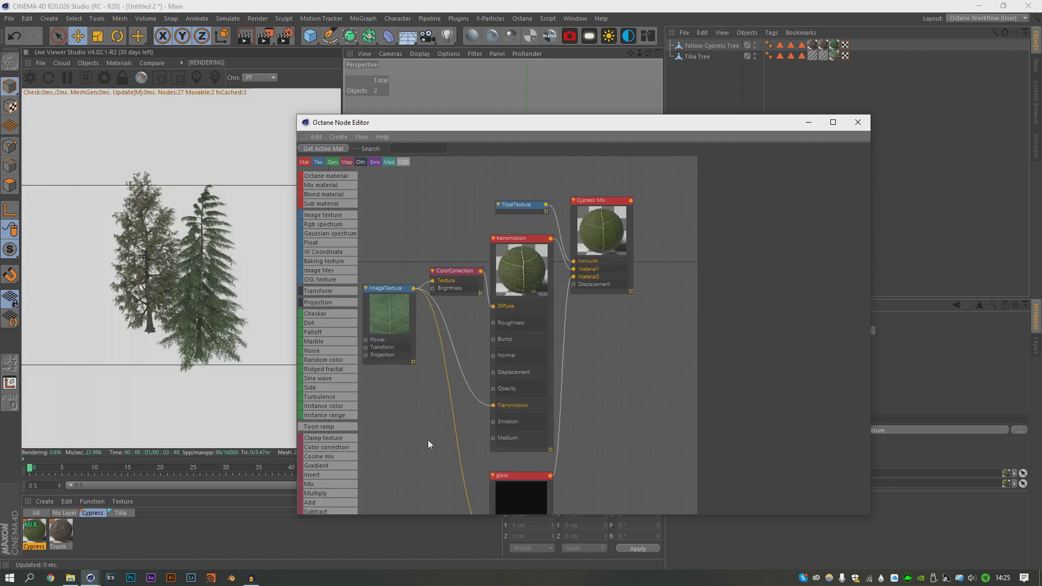
pyautogui.moveTo(443, 411); pyautogui.dragTo(452, 376, button='middle')
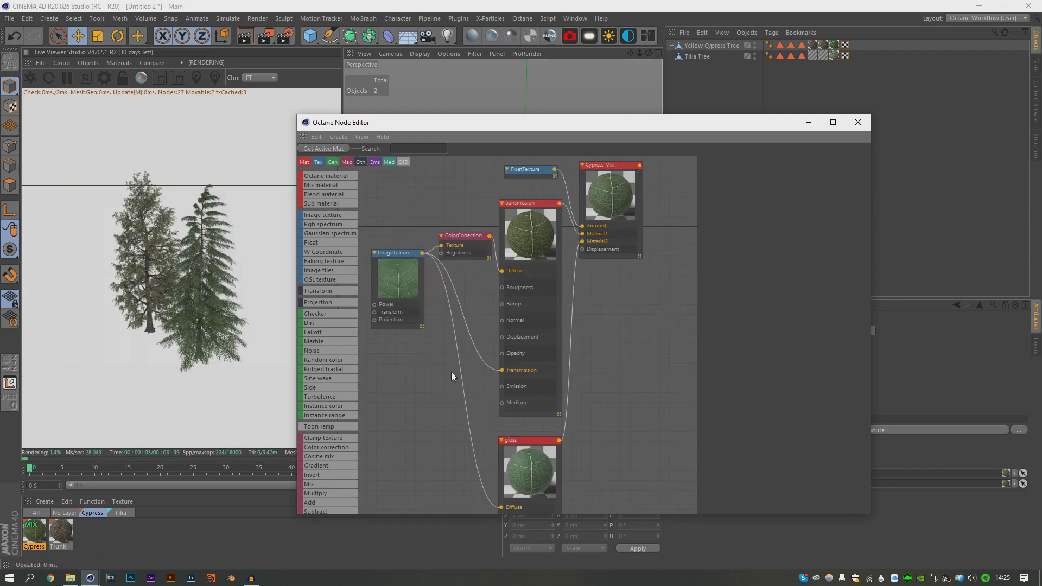
pyautogui.moveTo(542, 487)
pyautogui.mouseDown()
pyautogui.moveTo(526, 487)
pyautogui.moveTo(534, 484)
pyautogui.mouseUp()
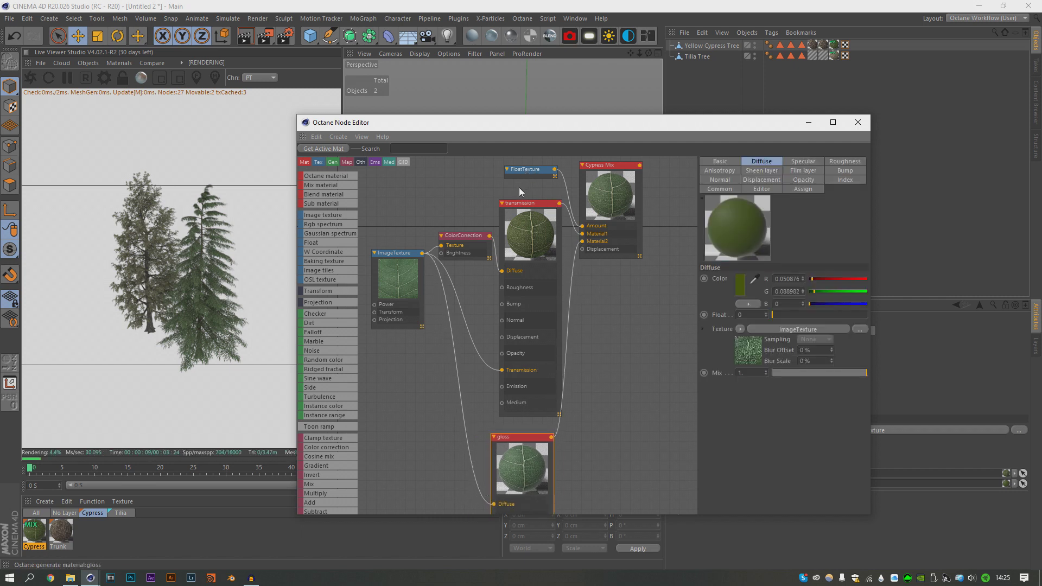
pyautogui.click(857, 122)
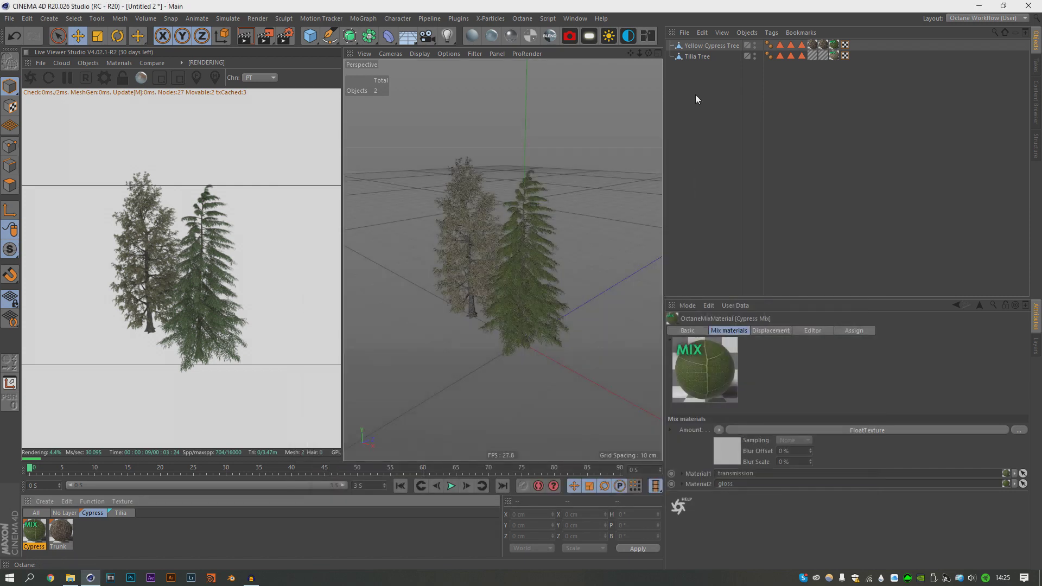
# Add a Landscape object beneath the two trees.
pyautogui.moveTo(636, 56); pyautogui.dragTo(635, 59)
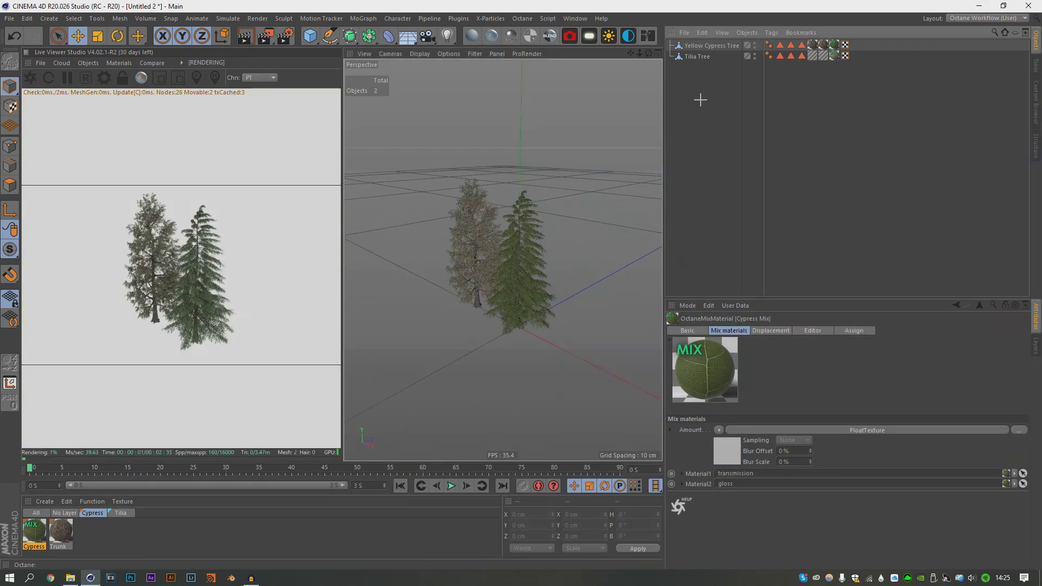
pyautogui.moveTo(309, 36); pyautogui.dragTo(531, 111)
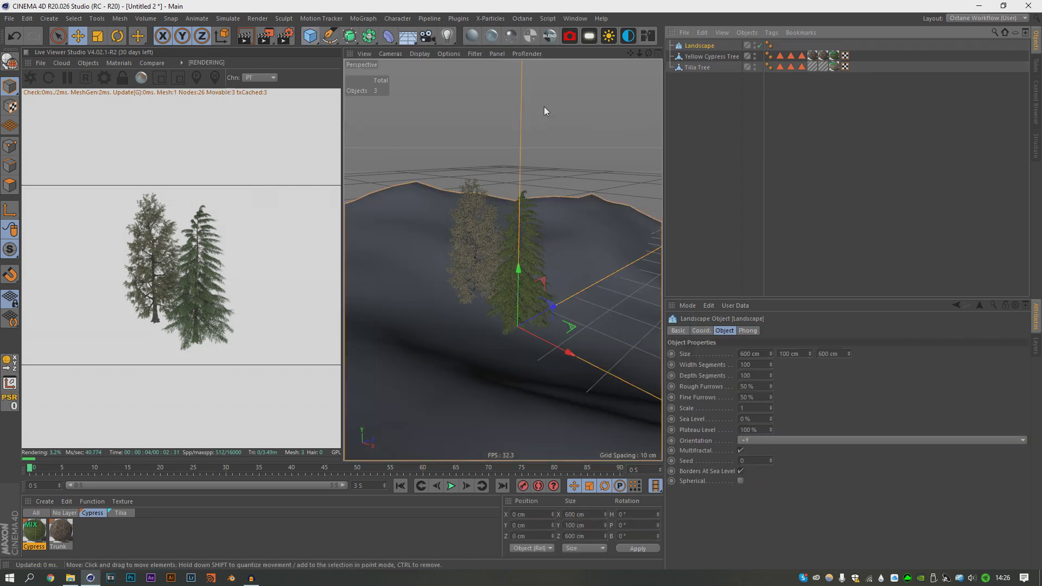
pyautogui.scroll(-3, 503, 260)
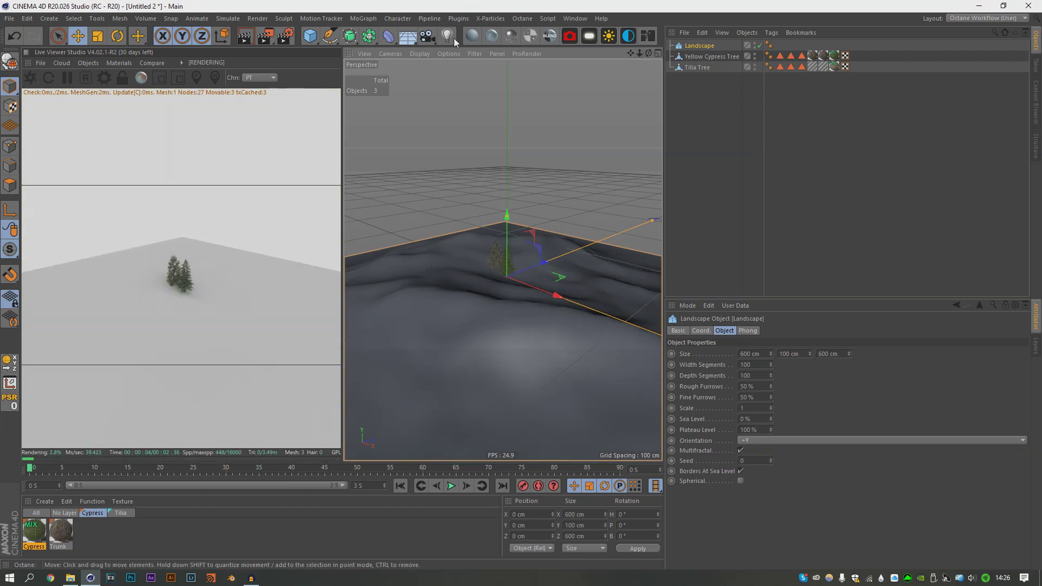
pyautogui.moveTo(390, 38); pyautogui.dragTo(803, 190)
pyautogui.click(802, 189)
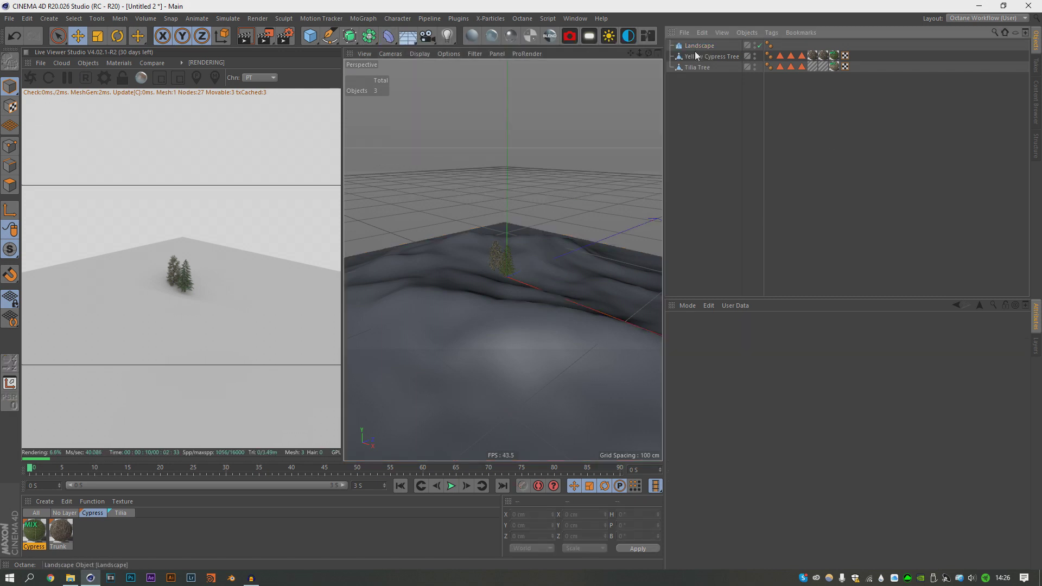
# Turn off Borders At Sea Level for the landscape, leaving Spherical disabled.
pyautogui.hotkey('ctrl', 'z')
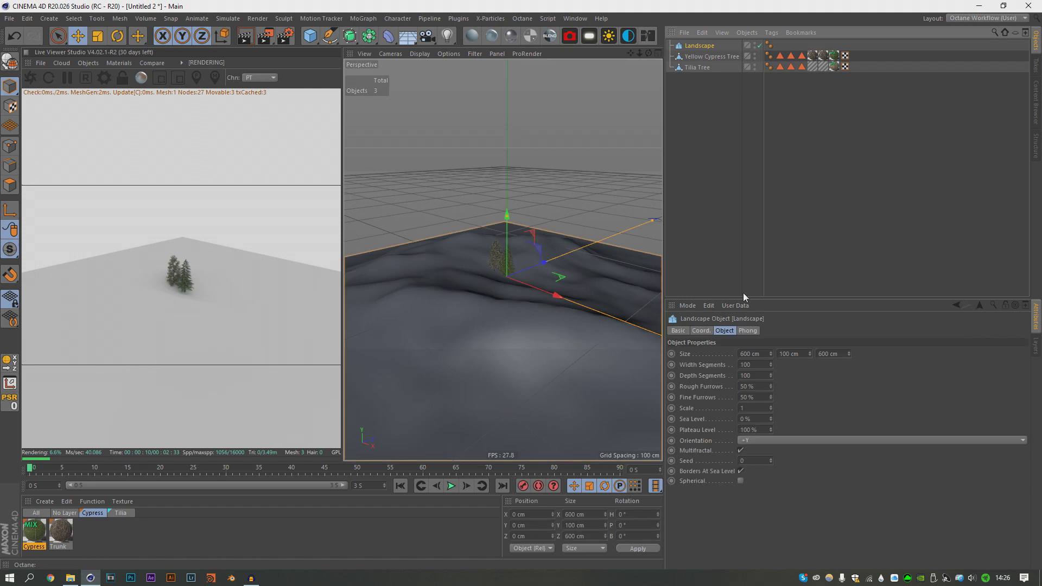
pyautogui.click(741, 482)
pyautogui.click(741, 481)
pyautogui.click(740, 471)
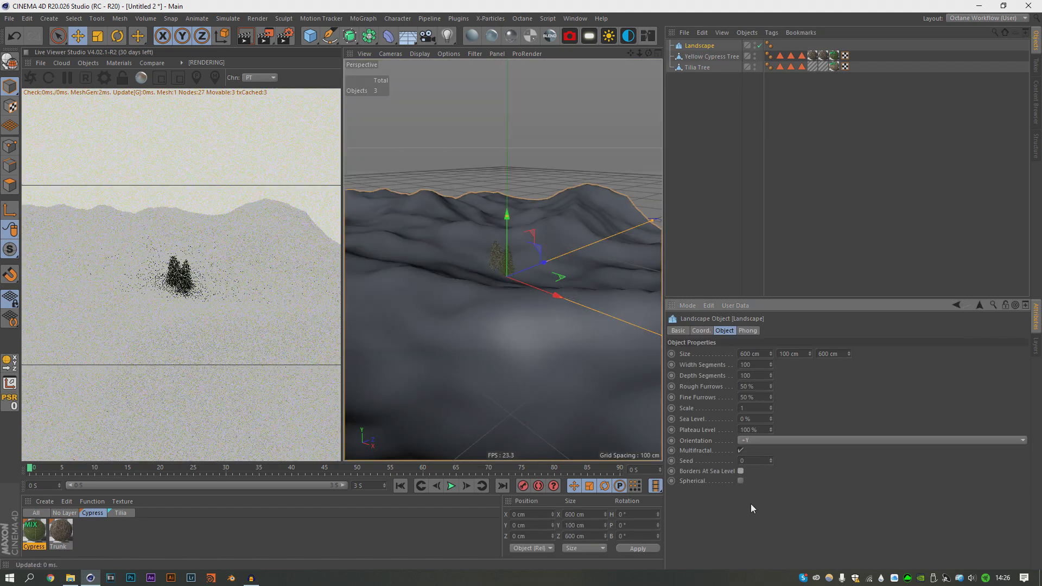
# Set the landscape's height to 209 cm, rough furrows to 6 %, fine furrows to 0 % and scale to 0.7.
pyautogui.moveTo(639, 53); pyautogui.dragTo(639, 61)
pyautogui.moveTo(809, 354); pyautogui.dragTo(777, 377)
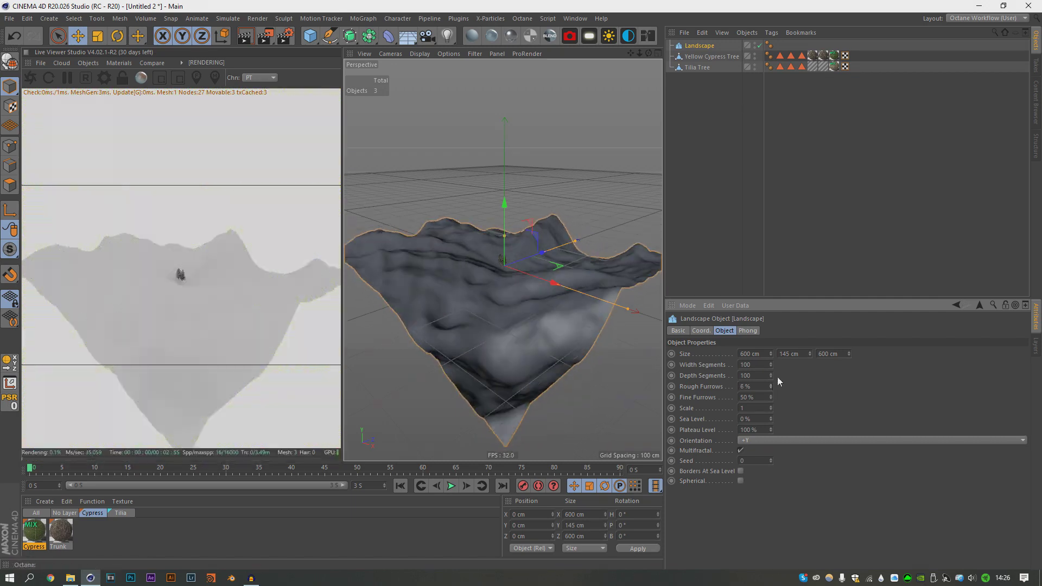
pyautogui.moveTo(771, 400)
pyautogui.mouseDown()
pyautogui.moveTo(772, 390)
pyautogui.moveTo(767, 407)
pyautogui.mouseUp()
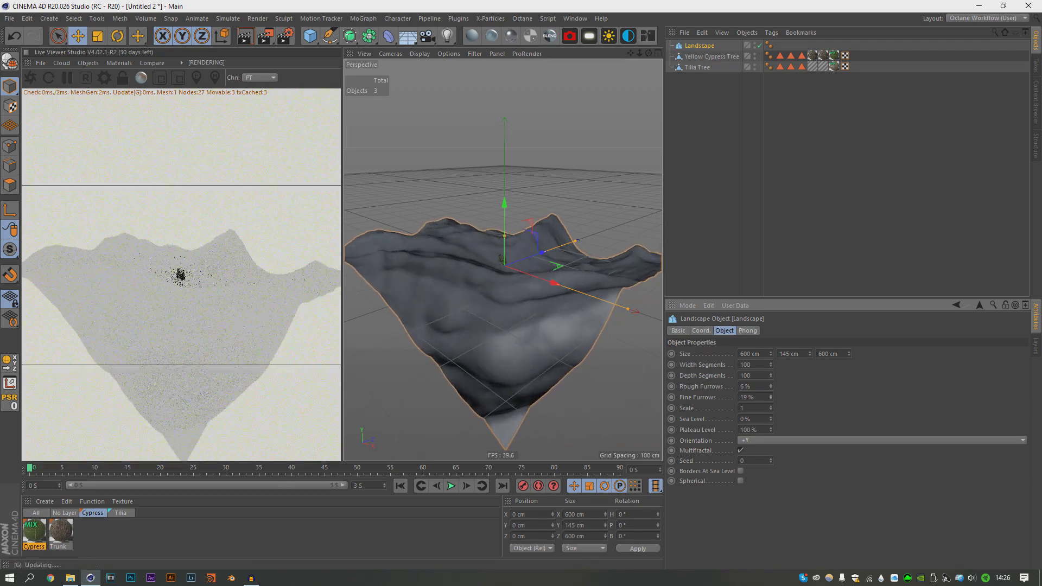
pyautogui.moveTo(773, 412); pyautogui.dragTo(773, 428)
pyautogui.click(729, 145)
pyautogui.click(698, 47)
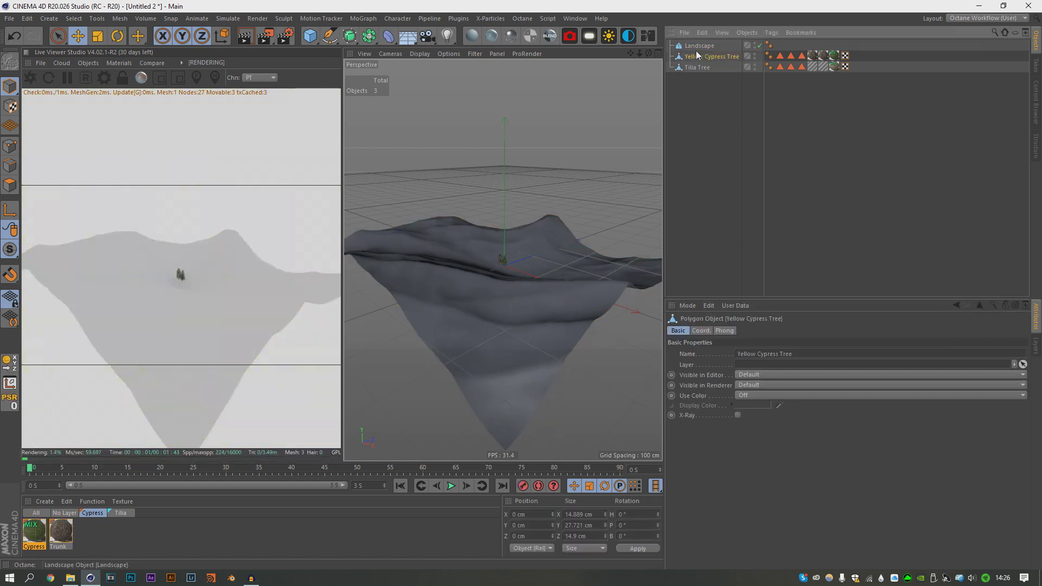
pyautogui.moveTo(810, 353); pyautogui.dragTo(781, 271)
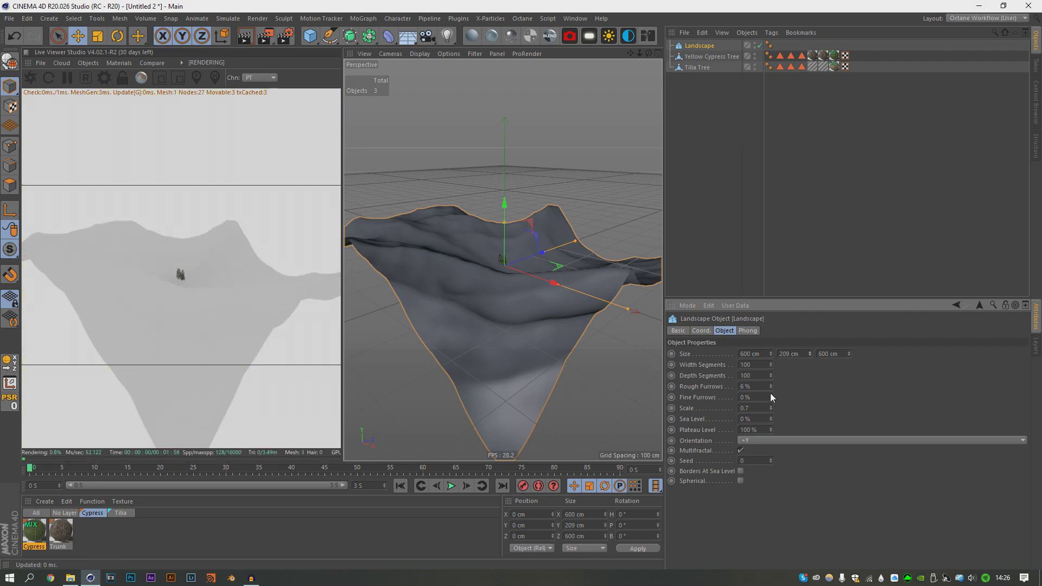
# Try a landscape scale of 3.12, then undo it and deselect the landscape.
pyautogui.moveTo(771, 407); pyautogui.dragTo(771, 328)
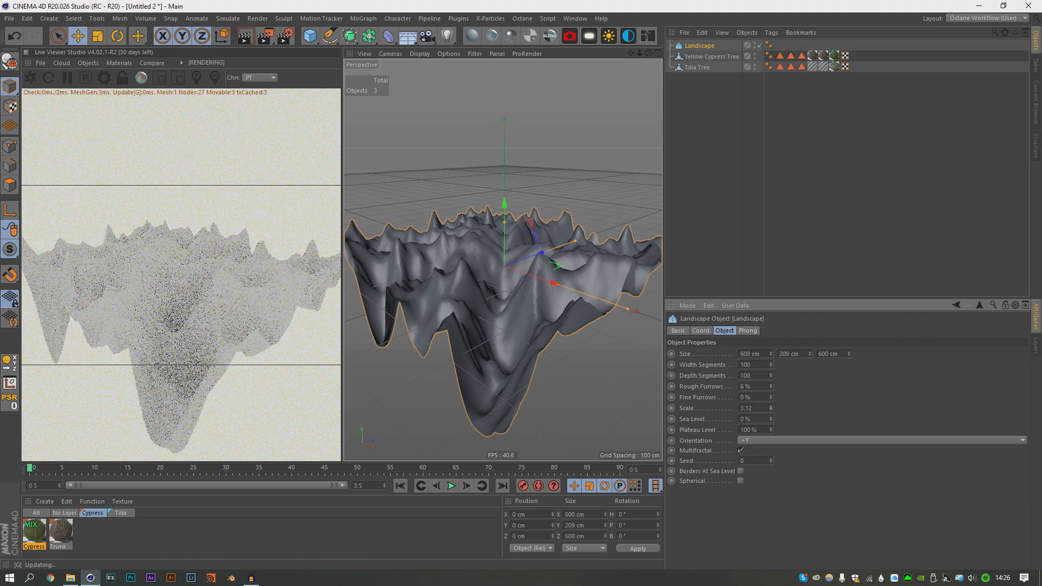
pyautogui.moveTo(771, 403); pyautogui.dragTo(771, 429)
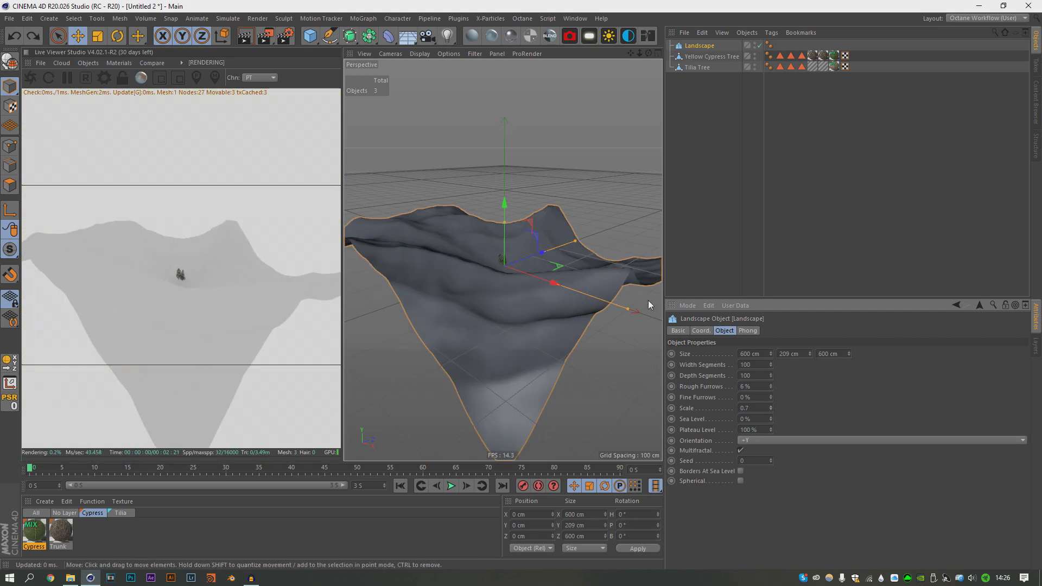
pyautogui.click(708, 247)
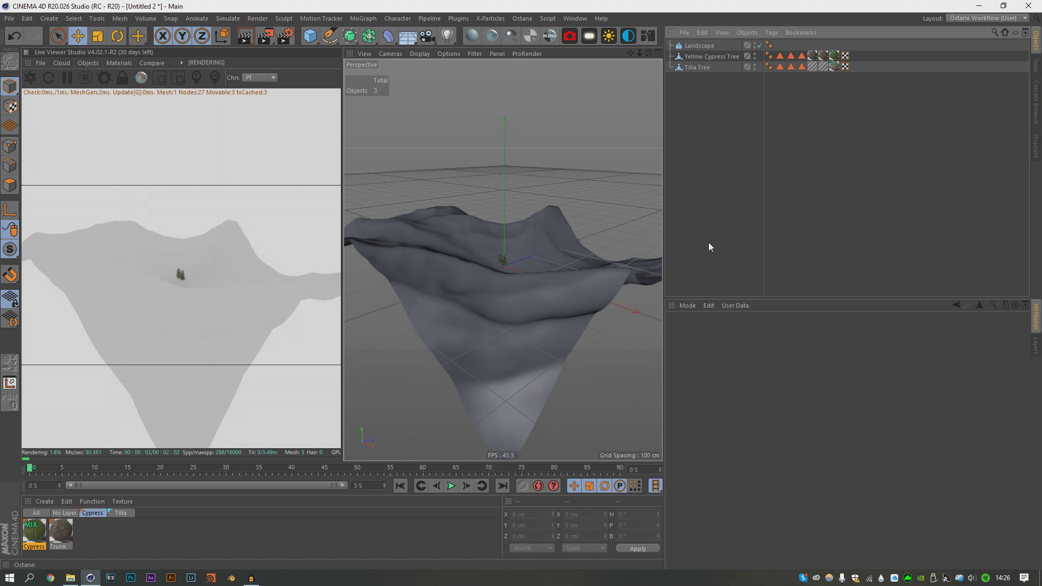
# Add an Octane HDRI sky and load tiber_island_8k.hdr as its environment image.
pyautogui.moveTo(639, 53); pyautogui.dragTo(687, 115)
pyautogui.click(627, 37)
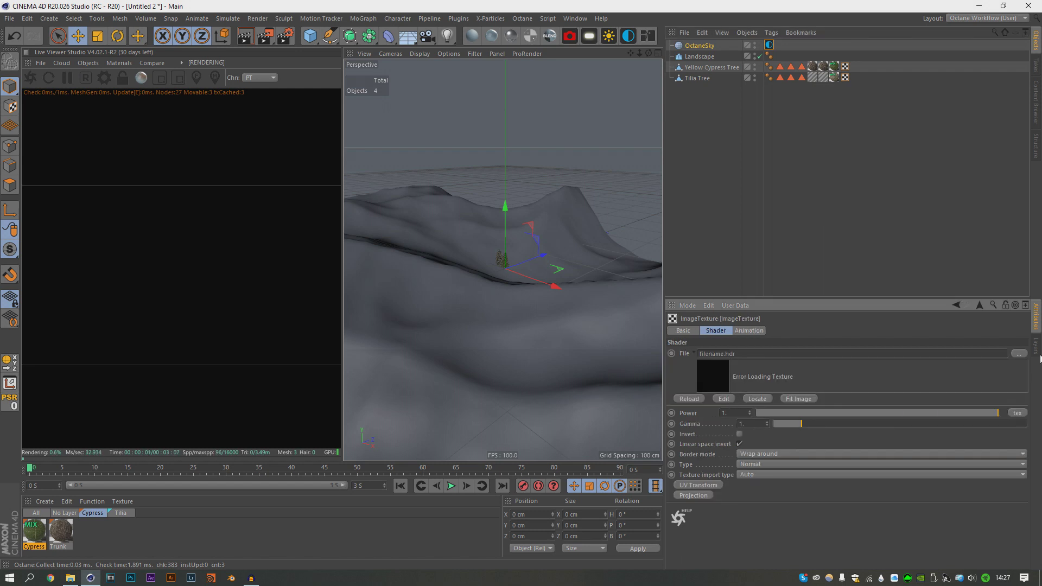
pyautogui.click(1018, 354)
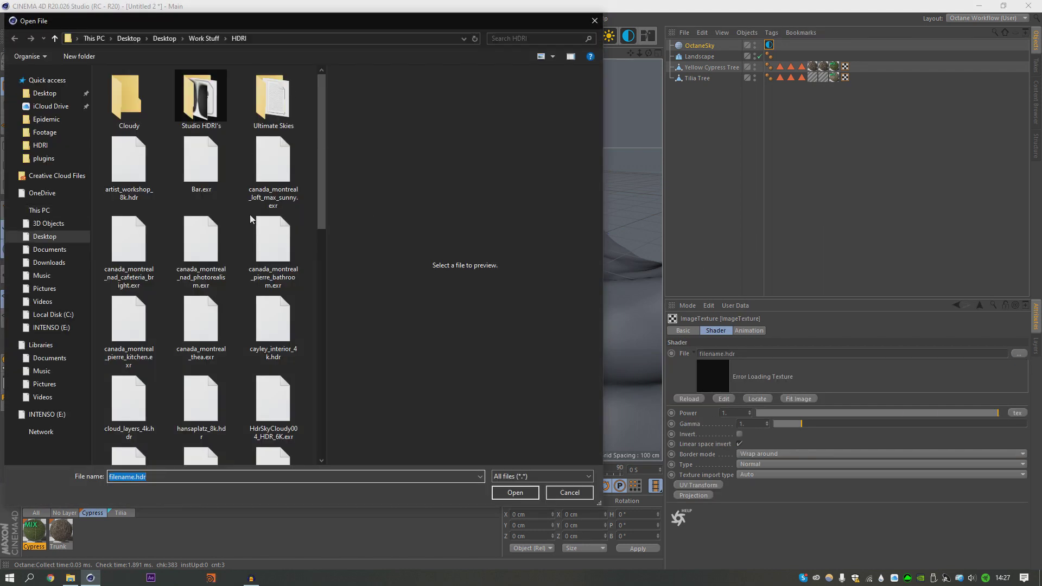
pyautogui.scroll(-10, 245, 213)
pyautogui.click(215, 363)
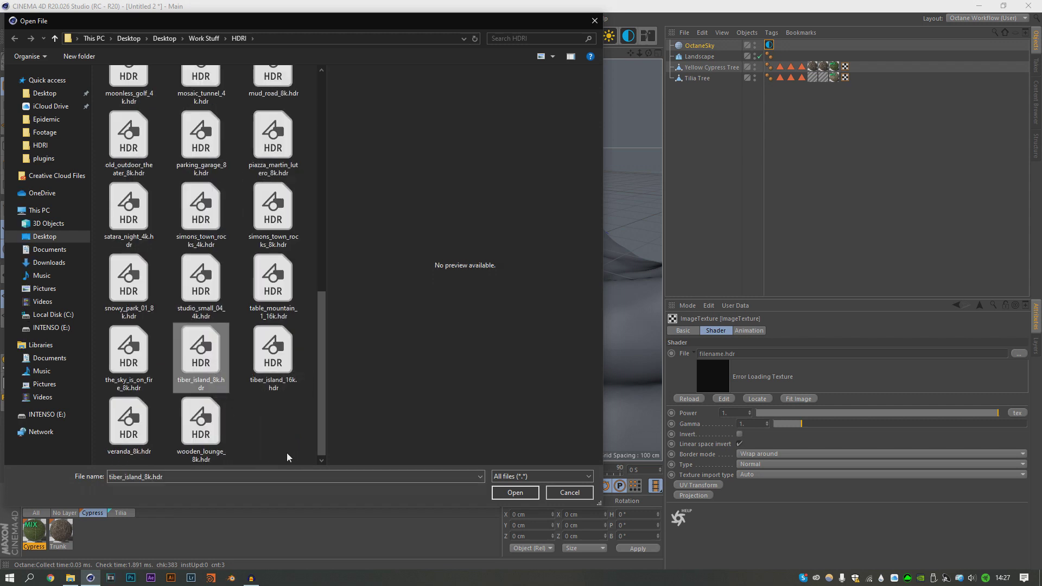
pyautogui.click(273, 356)
pyautogui.click(196, 369)
pyautogui.press('Return')
pyautogui.click(582, 327)
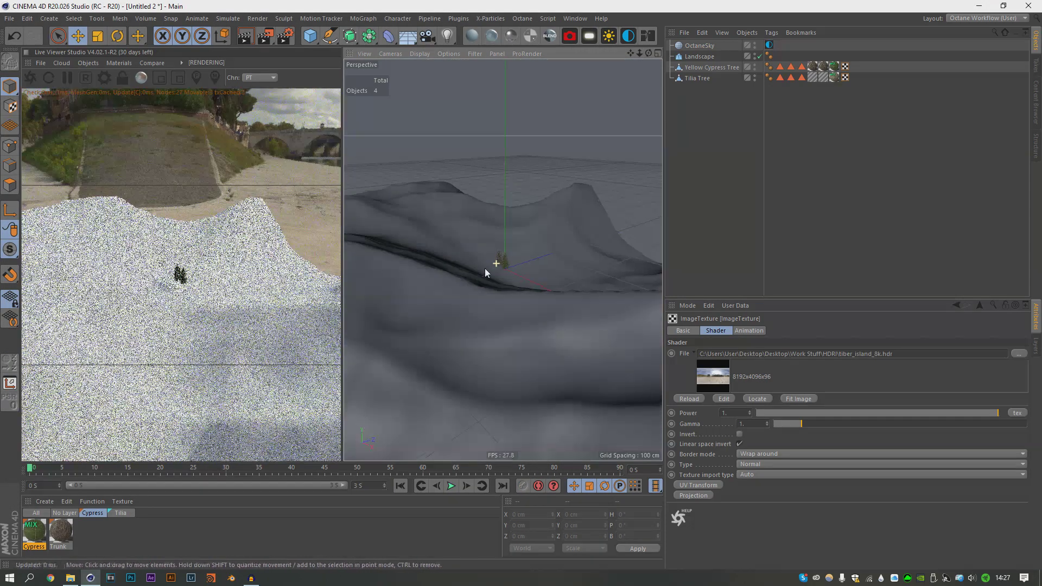
# Lock the live render's resolution and set its preview scale to 0.4.
pyautogui.click(88, 63)
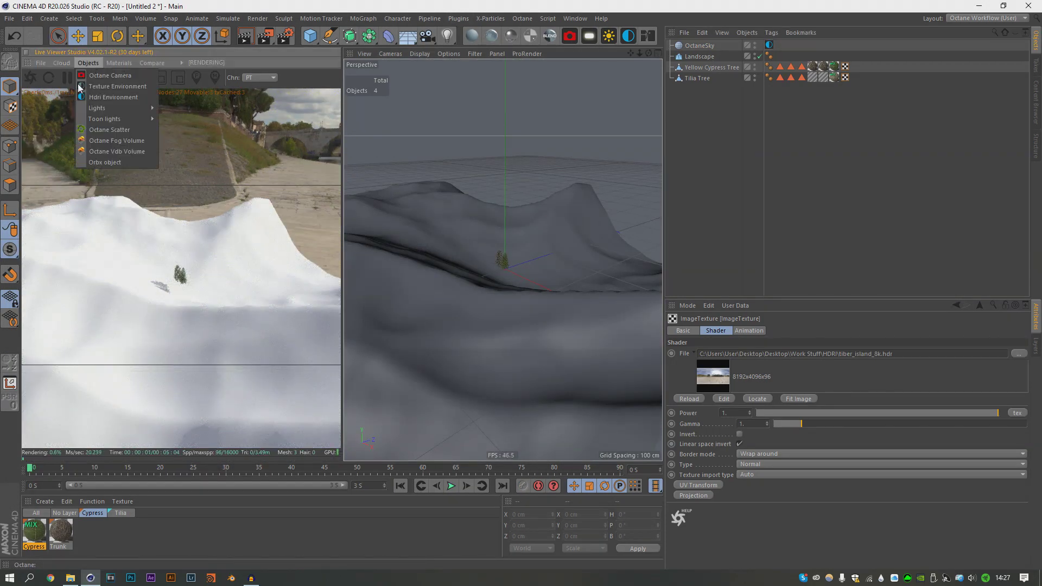
pyautogui.click(205, 169)
pyautogui.scroll(-3, 182, 271)
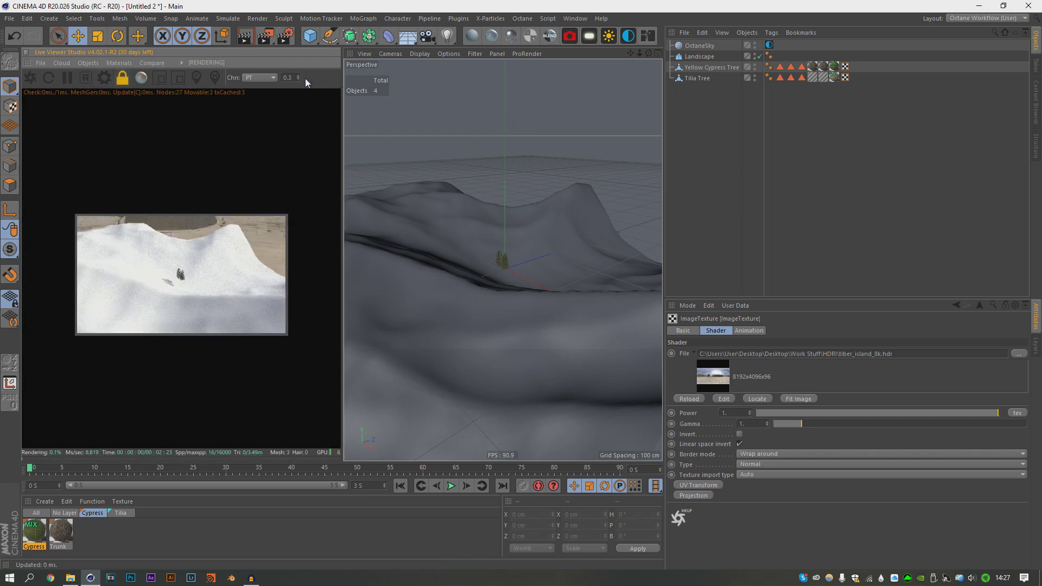
pyautogui.scroll(1, 301, 129)
# Add an Octane Scatter object, make both trees its children and place it below the landscape in the object hierarchy.
pyautogui.click(96, 64)
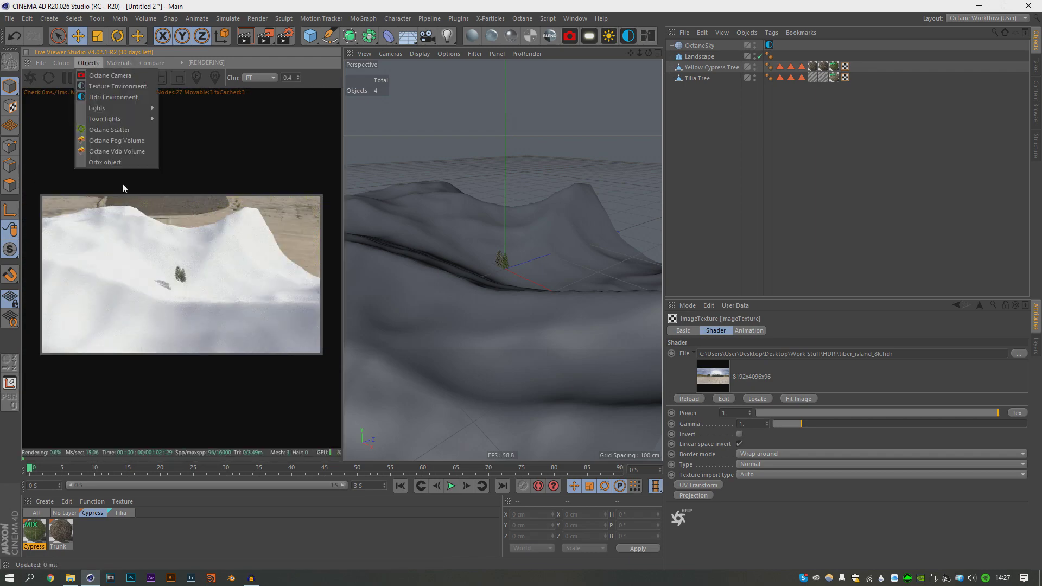
pyautogui.click(109, 131)
pyautogui.moveTo(689, 78); pyautogui.dragTo(690, 79)
pyautogui.moveTo(705, 79); pyautogui.dragTo(699, 48)
pyautogui.click(692, 138)
pyautogui.click(703, 67)
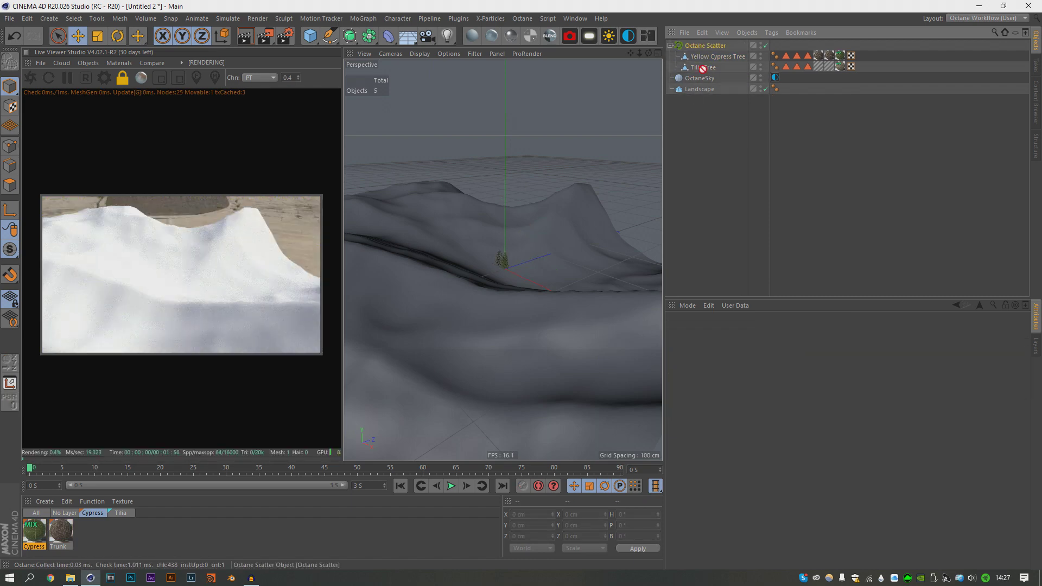
pyautogui.click(676, 137)
# Scatter the trees over the Landscape using the Surface distribution, with Normal Align lowered so they stand upright.
pyautogui.click(697, 66)
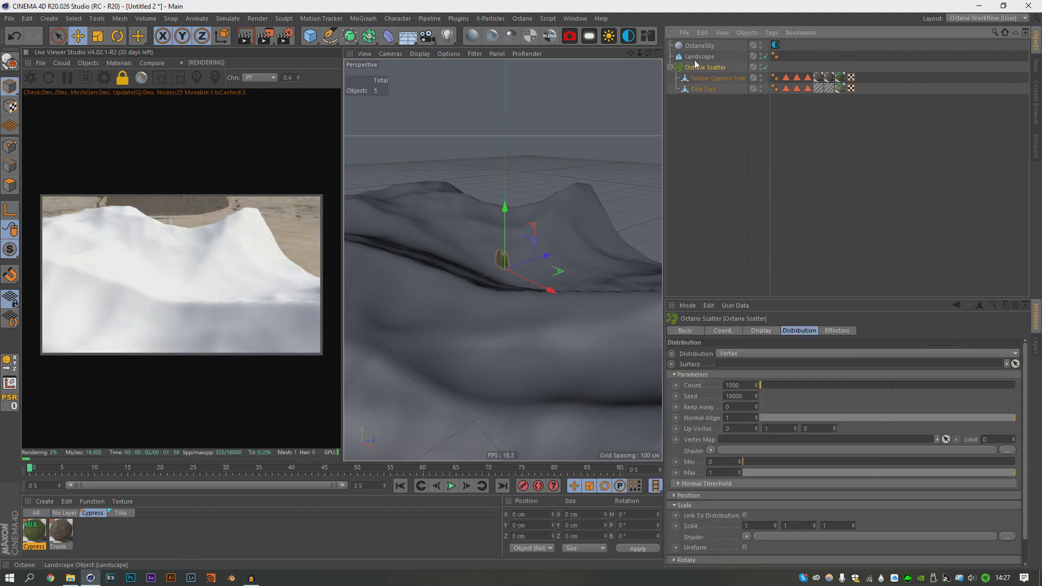
pyautogui.moveTo(751, 367); pyautogui.dragTo(750, 364)
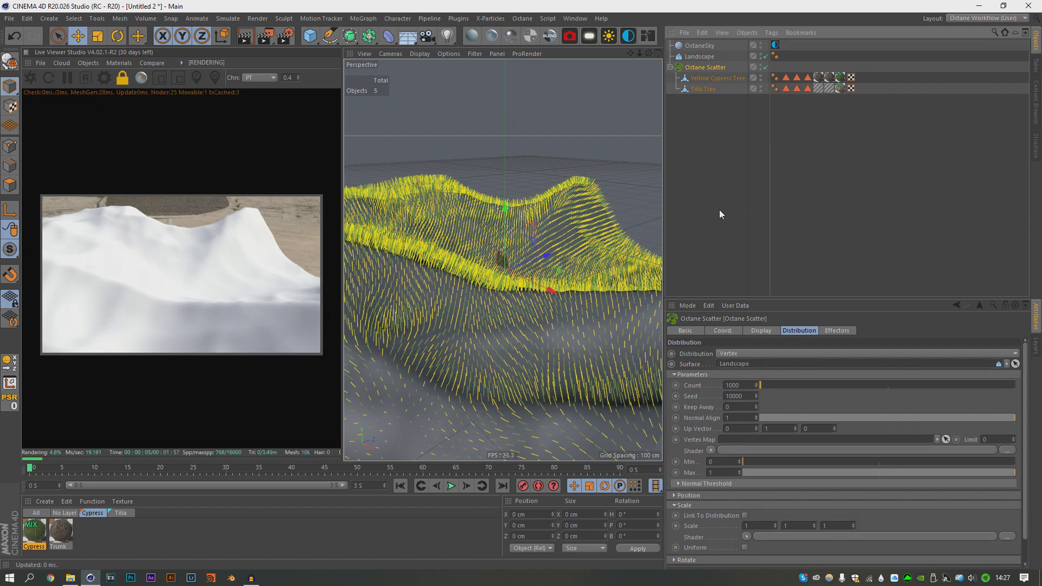
pyautogui.click(867, 353)
pyautogui.click(748, 383)
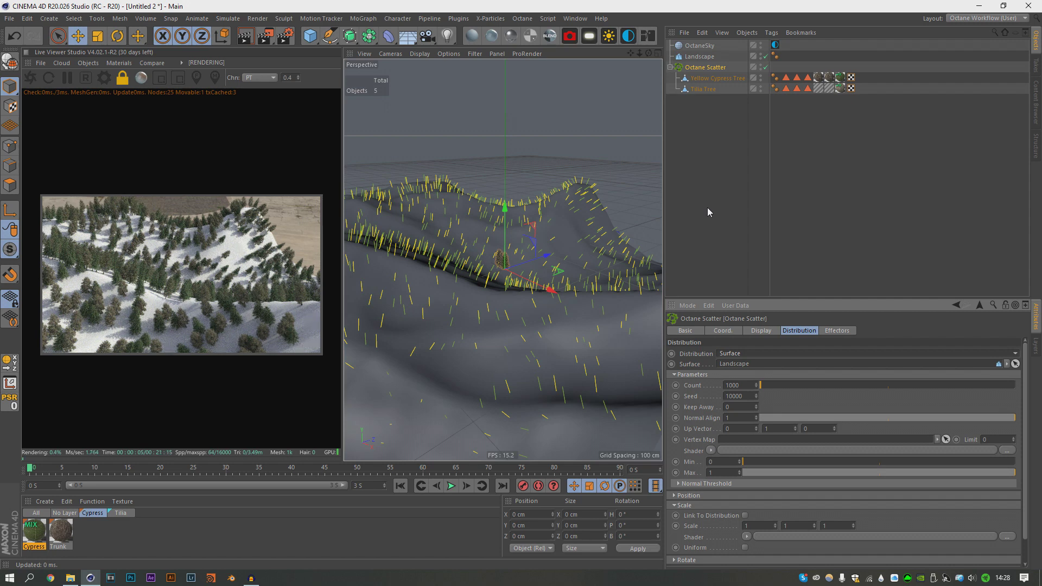
pyautogui.moveTo(797, 425); pyautogui.dragTo(779, 414)
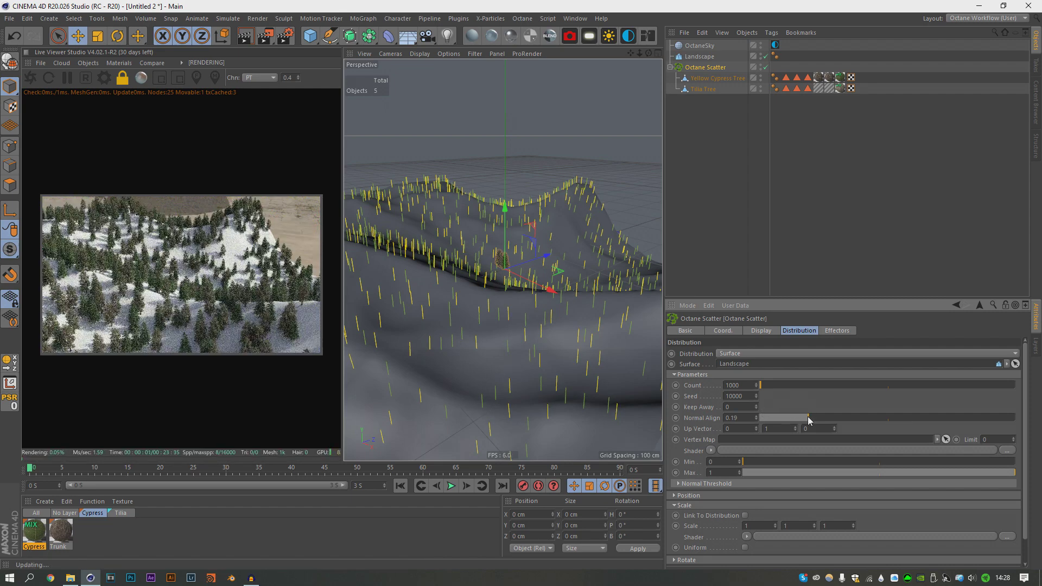
pyautogui.click(714, 174)
# Add an Octane camera, look through it and set its focal length to 100 mm.
pyautogui.click(569, 36)
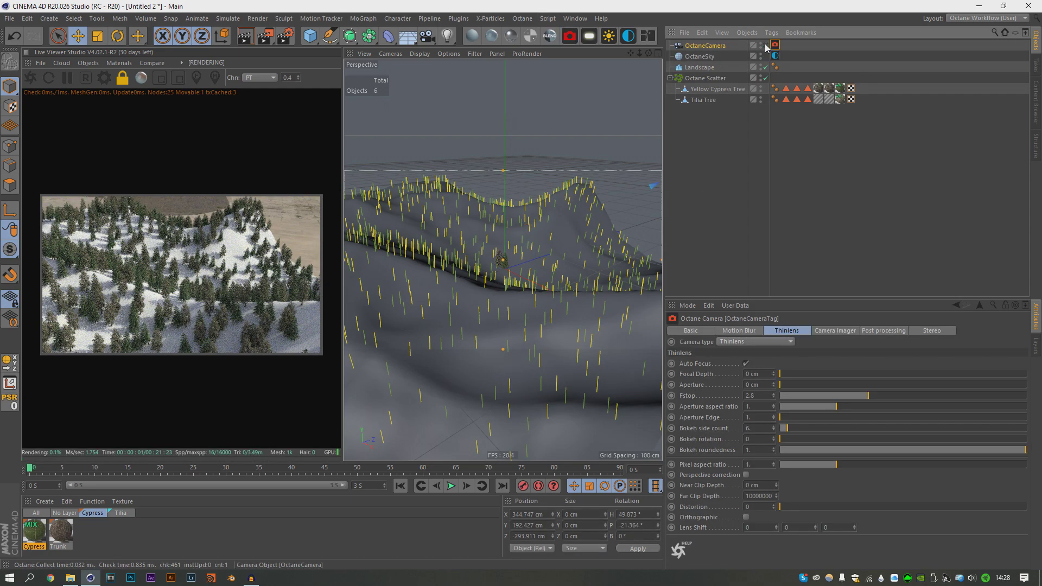
pyautogui.click(704, 47)
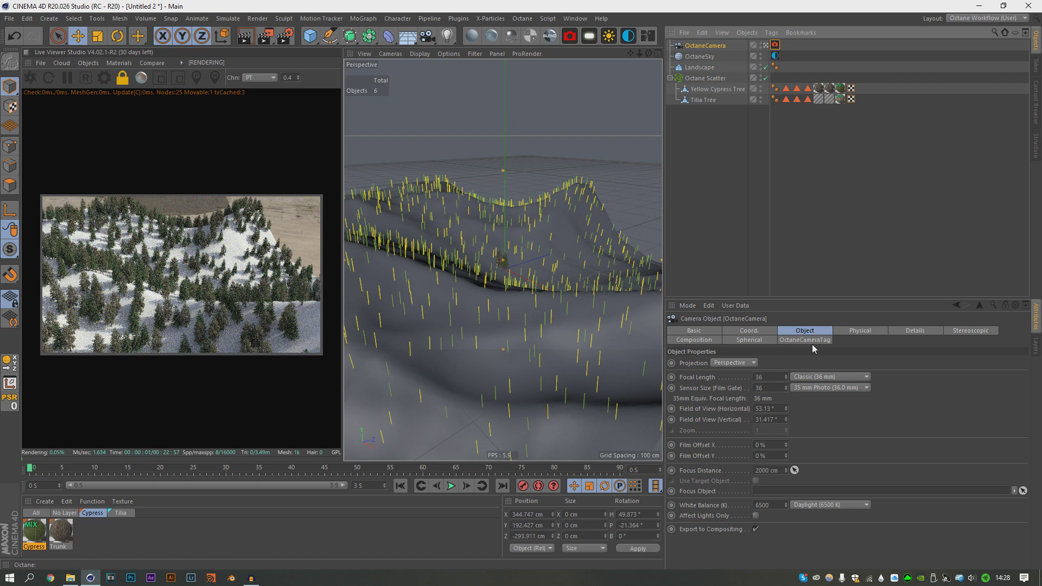
pyautogui.click(765, 378)
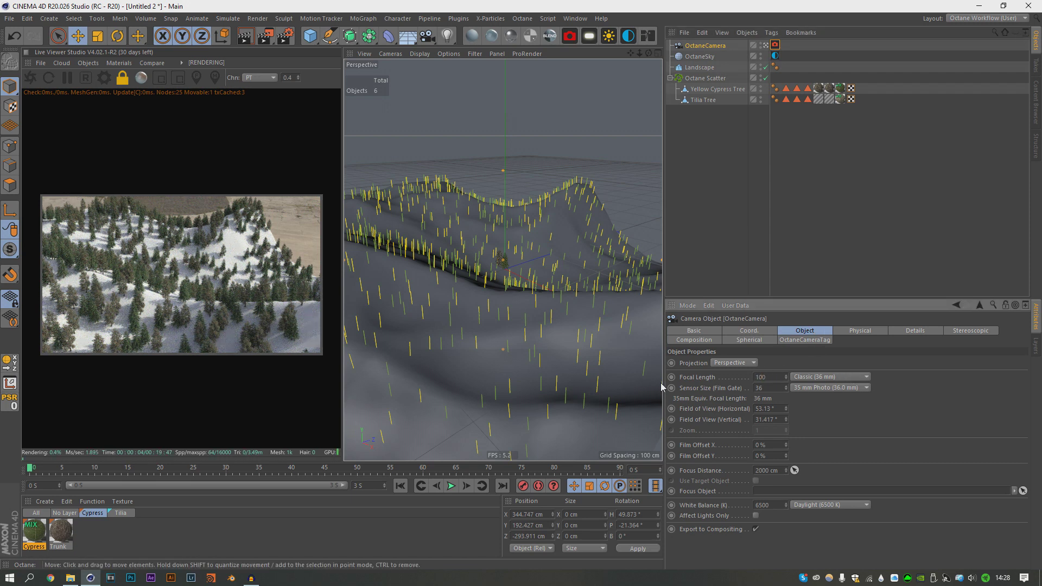
pyautogui.press('Return')
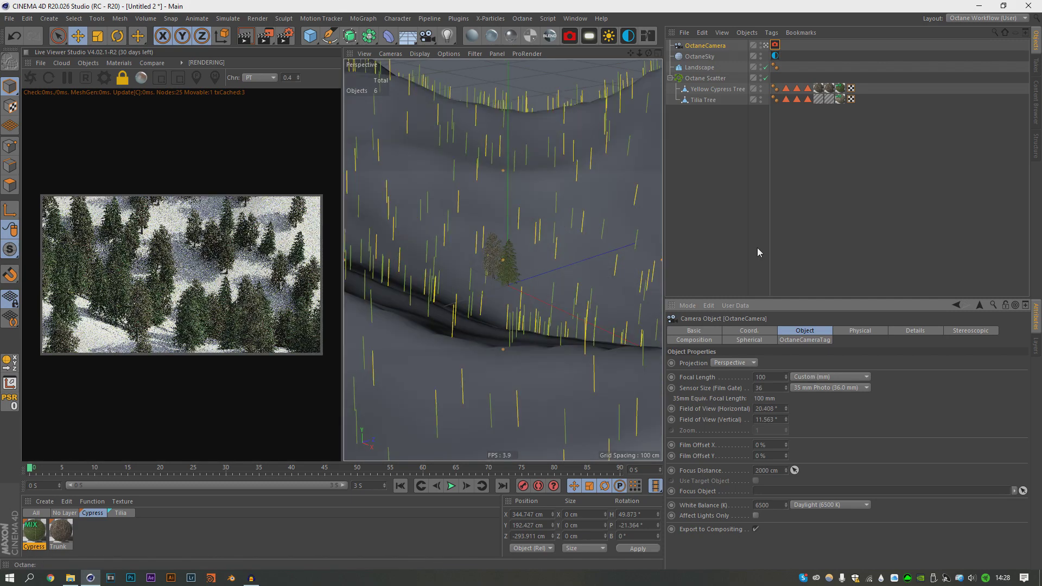
# Reframe the camera view to a low angle showing the tree-covered ridge against the sky.
pyautogui.click(766, 163)
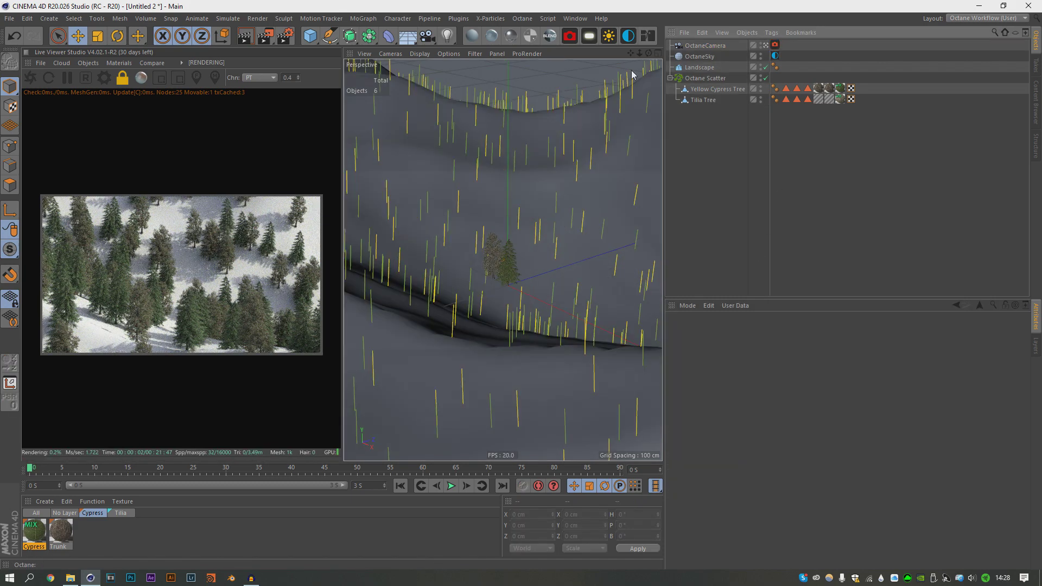
pyautogui.keyDown('alt'); pyautogui.moveTo(500, 218); pyautogui.dragTo(539, 274); pyautogui.keyUp('alt')
pyautogui.keyDown('alt'); pyautogui.moveTo(474, 279); pyautogui.dragTo(513, 259); pyautogui.keyUp('alt')
# Rotate the sky HDRI to RotX about -0.28 and RotY about -0.12, and scale its image to about 0.27 with a UV transform.
pyautogui.click(775, 56)
pyautogui.moveTo(886, 437)
pyautogui.mouseDown()
pyautogui.moveTo(913, 435)
pyautogui.moveTo(872, 445)
pyautogui.moveTo(883, 426)
pyautogui.moveTo(849, 426)
pyautogui.mouseUp()
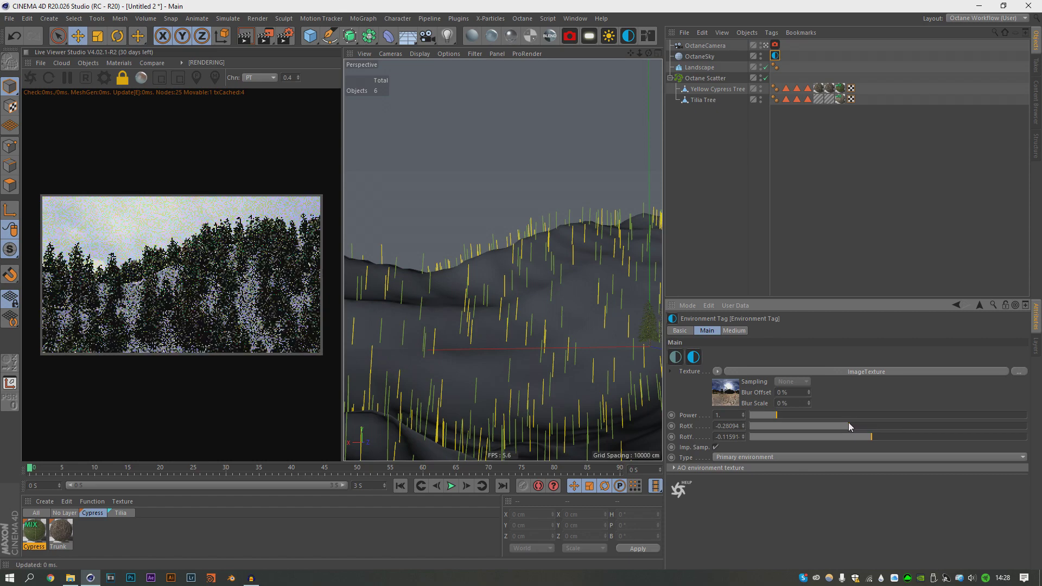
pyautogui.click(729, 393)
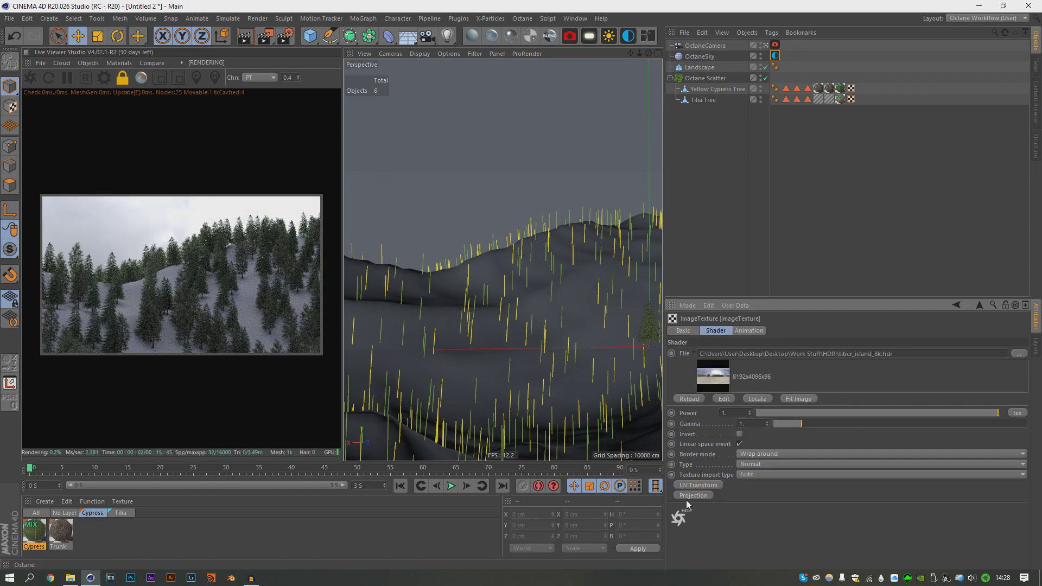
pyautogui.click(695, 484)
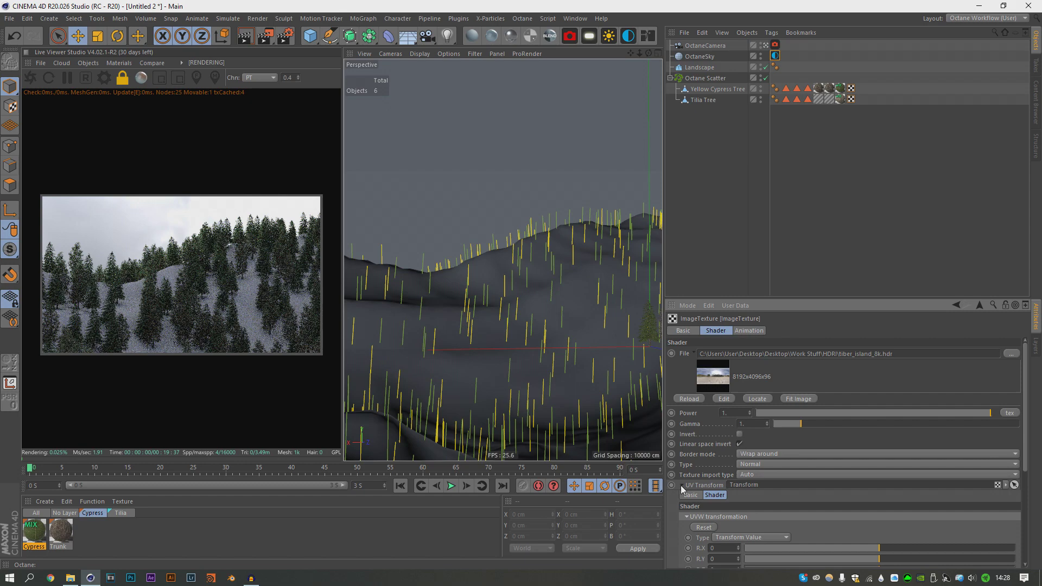
pyautogui.click(682, 485)
pyautogui.moveTo(944, 464); pyautogui.dragTo(898, 465)
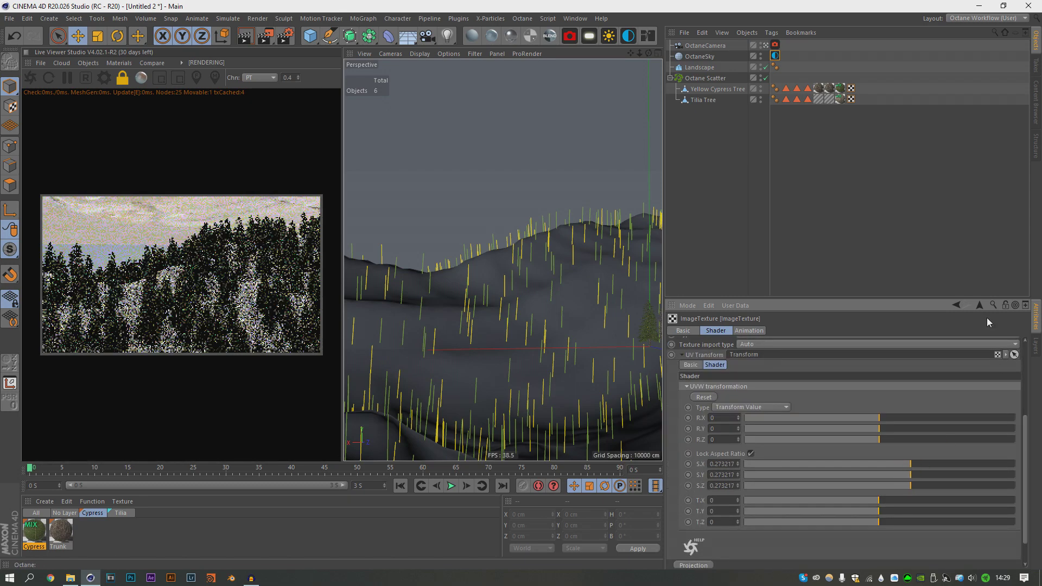
# Rotate the sky environment to RotX about -0.08 and RotY about -0.03.
pyautogui.click(979, 305)
pyautogui.moveTo(849, 426); pyautogui.dragTo(877, 425)
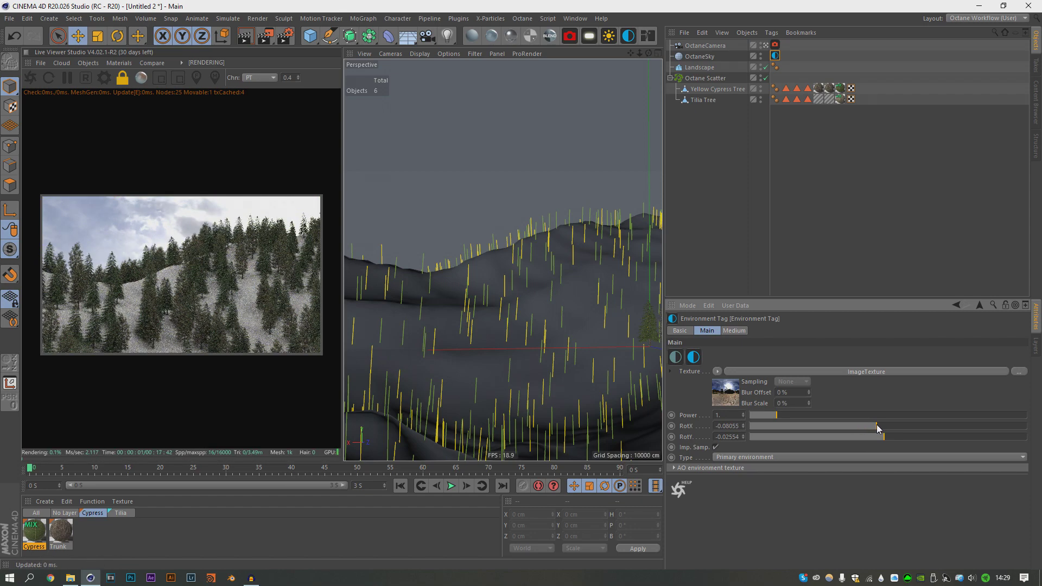
pyautogui.click(738, 173)
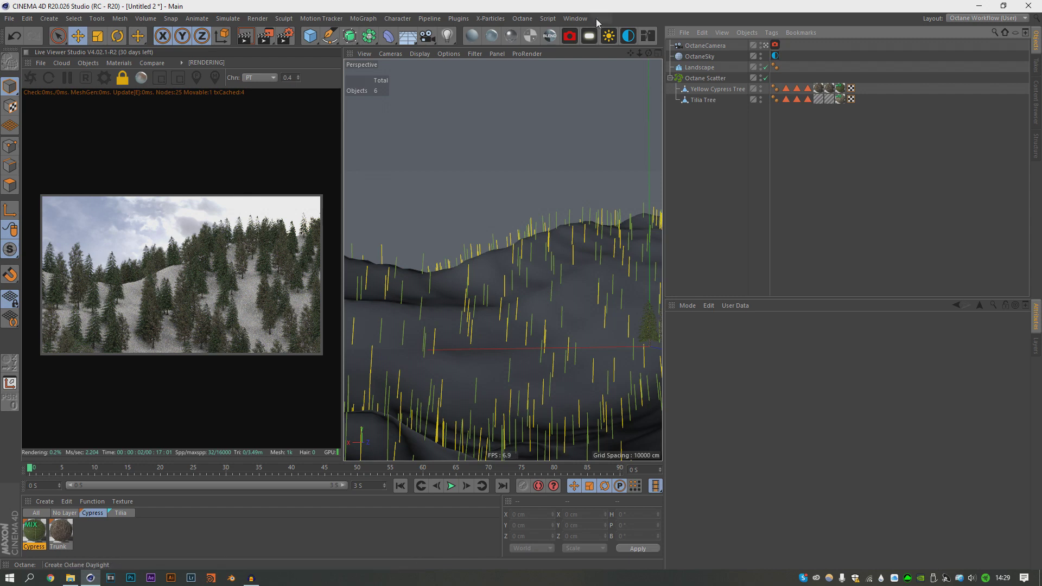
# Add an Octane Daylight with Mix sky texture enabled and move it to about 59 cm in X.
pyautogui.click(609, 36)
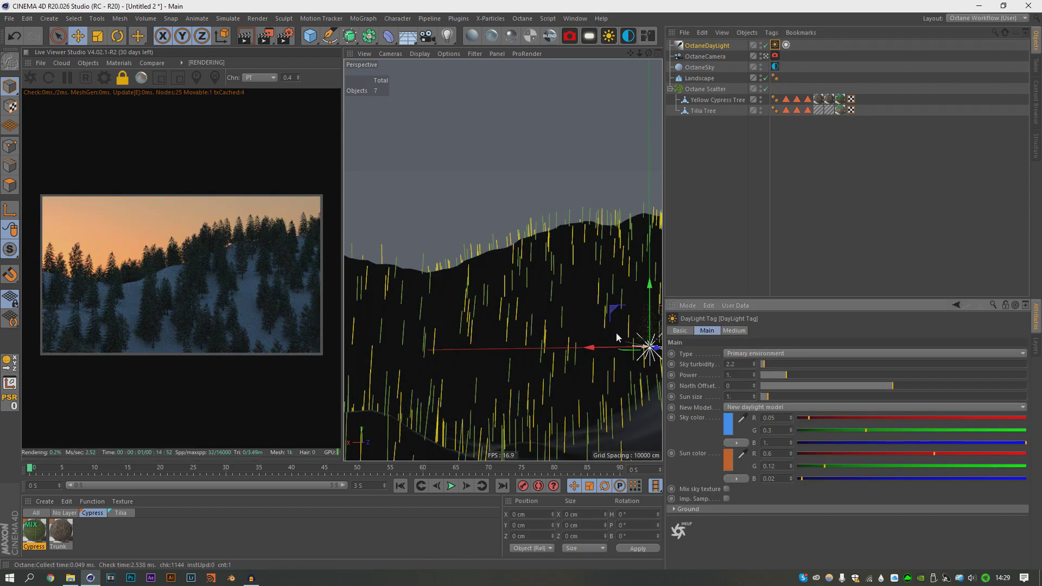
pyautogui.click(614, 350)
pyautogui.moveTo(614, 350); pyautogui.dragTo(531, 349)
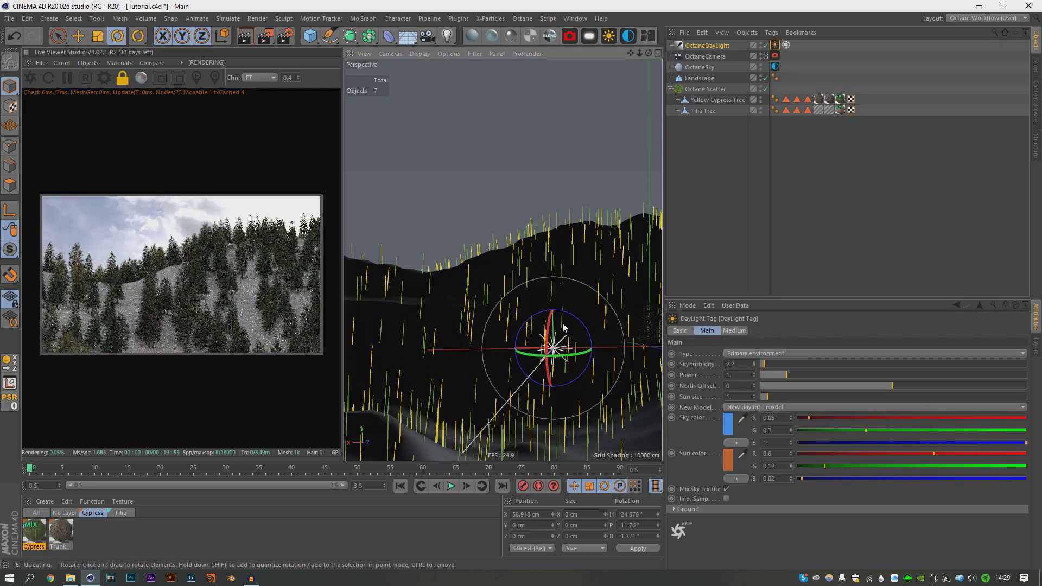
# Rotate the daylight to about H -16°, P -12°, B -10° and raise its sun size to about 4.3.
pyautogui.moveTo(569, 325); pyautogui.dragTo(579, 333)
pyautogui.moveTo(568, 339); pyautogui.dragTo(559, 361)
pyautogui.moveTo(780, 396); pyautogui.dragTo(814, 400)
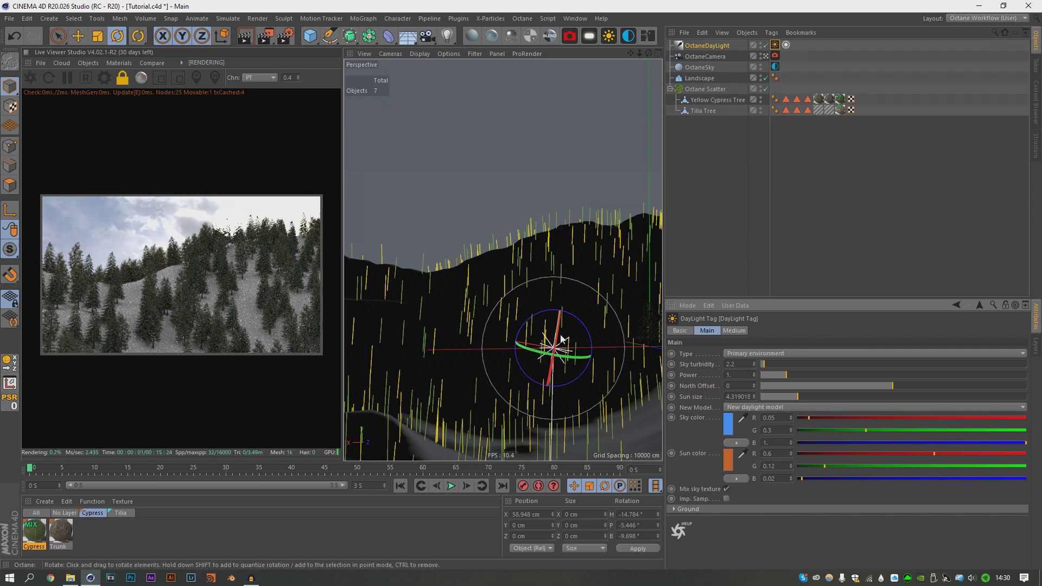
pyautogui.moveTo(559, 333); pyautogui.dragTo(555, 342)
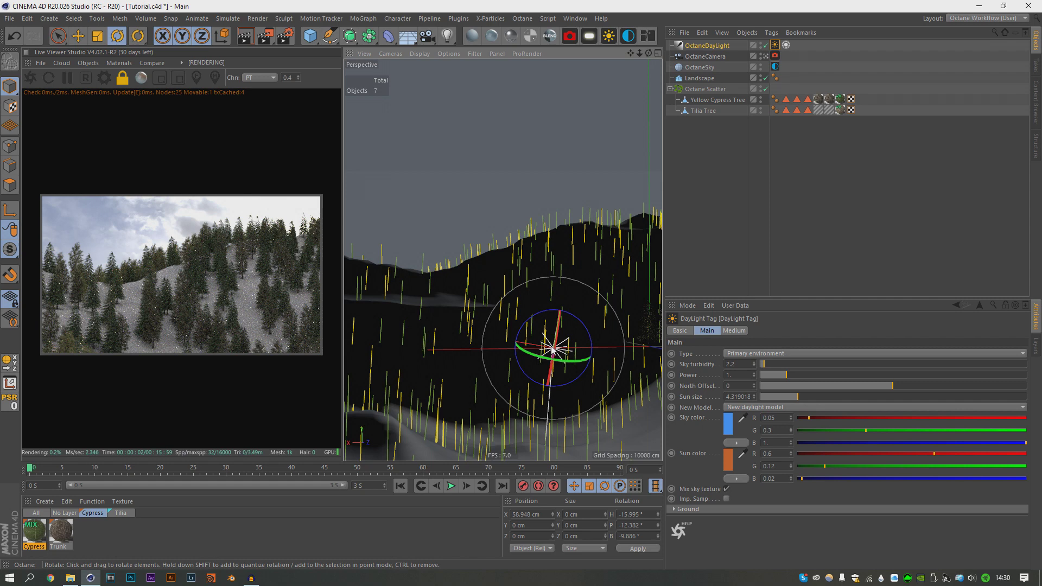
pyautogui.click(738, 161)
# Set the Octane Scatter's count to 1600 to make the forest denser.
pyautogui.click(702, 79)
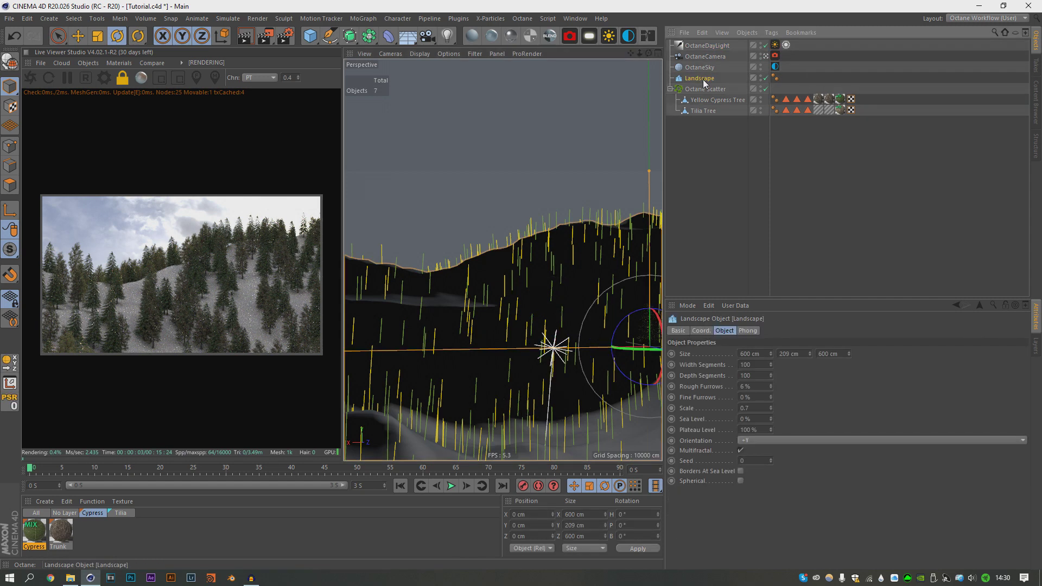
pyautogui.click(694, 91)
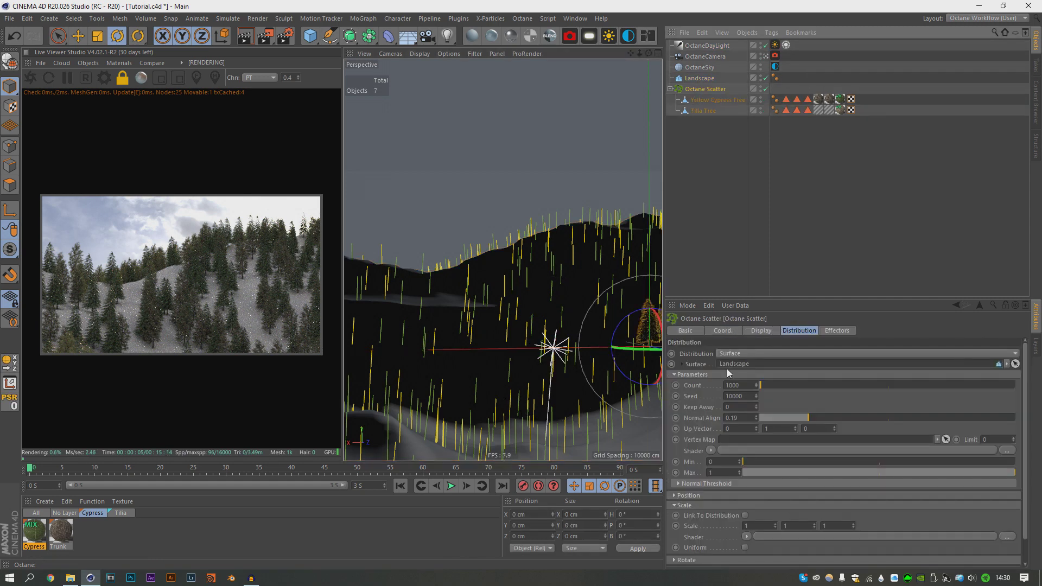
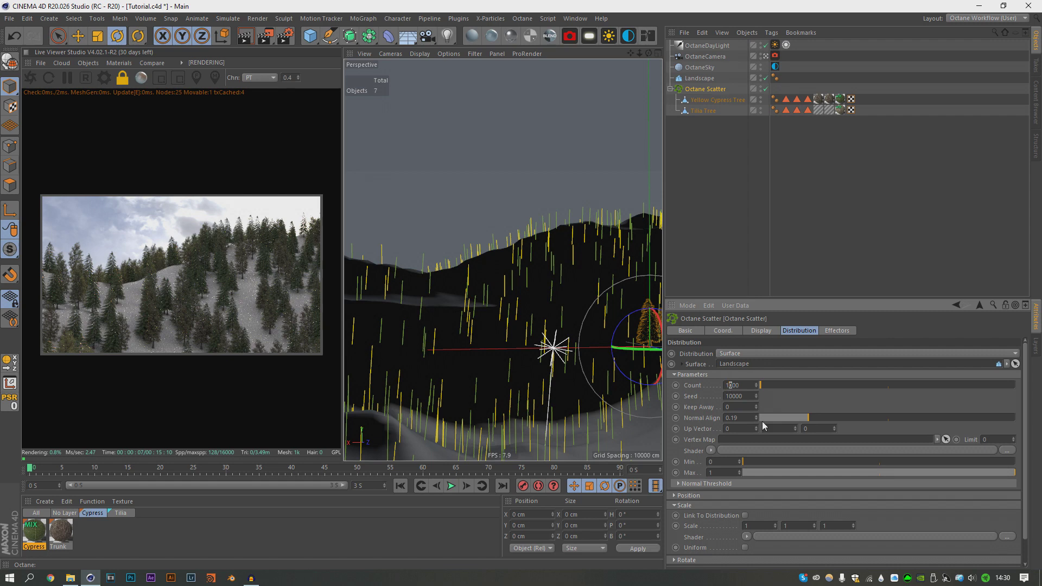
pyautogui.press('Return')
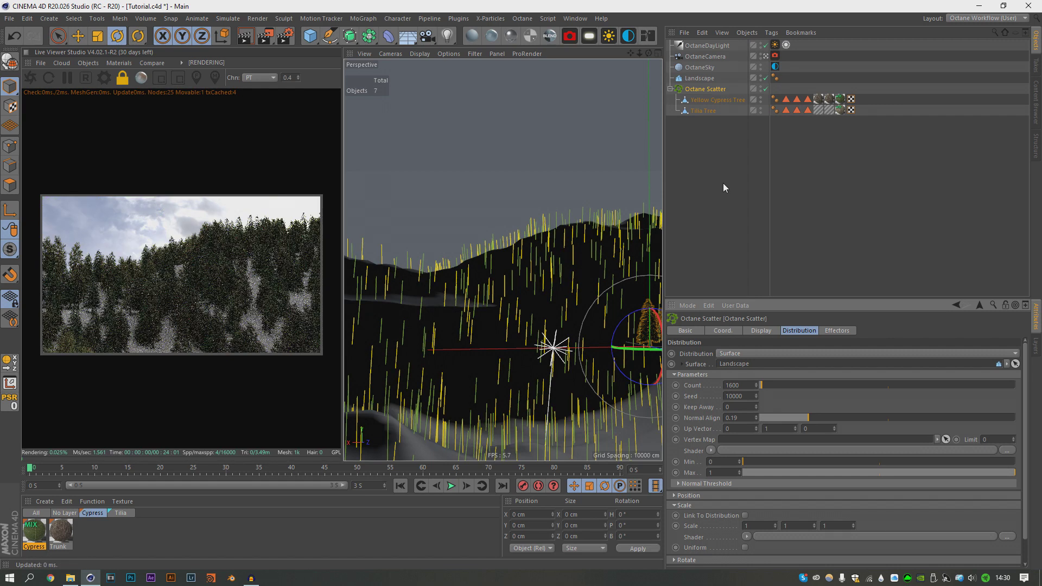
pyautogui.click(723, 183)
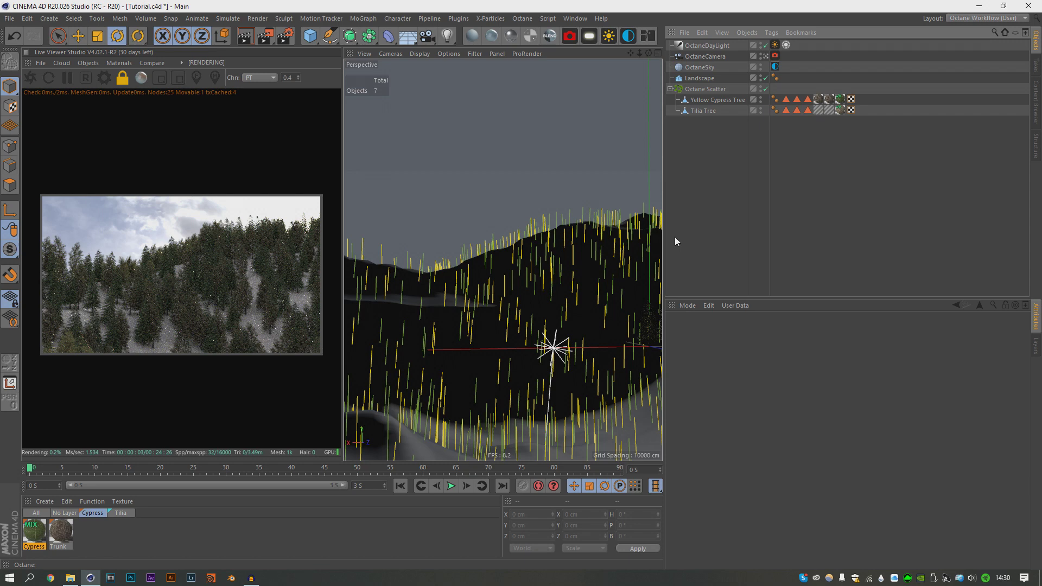
# Move the Octane camera to about X 198, Y 48, Z 387 cm for a closer view of the forested valley.
pyautogui.click(711, 55)
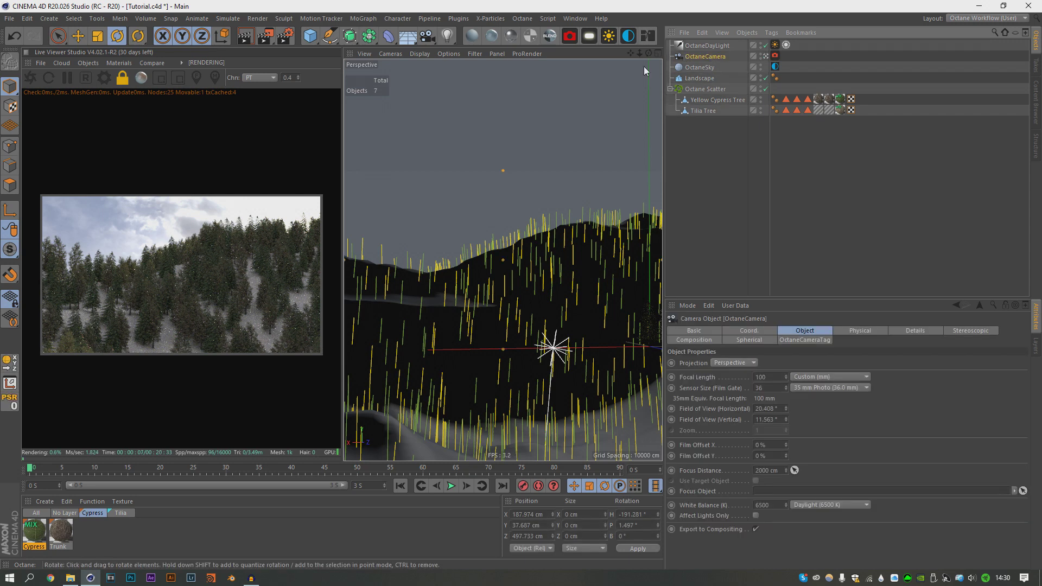
pyautogui.moveTo(630, 54); pyautogui.dragTo(634, 53)
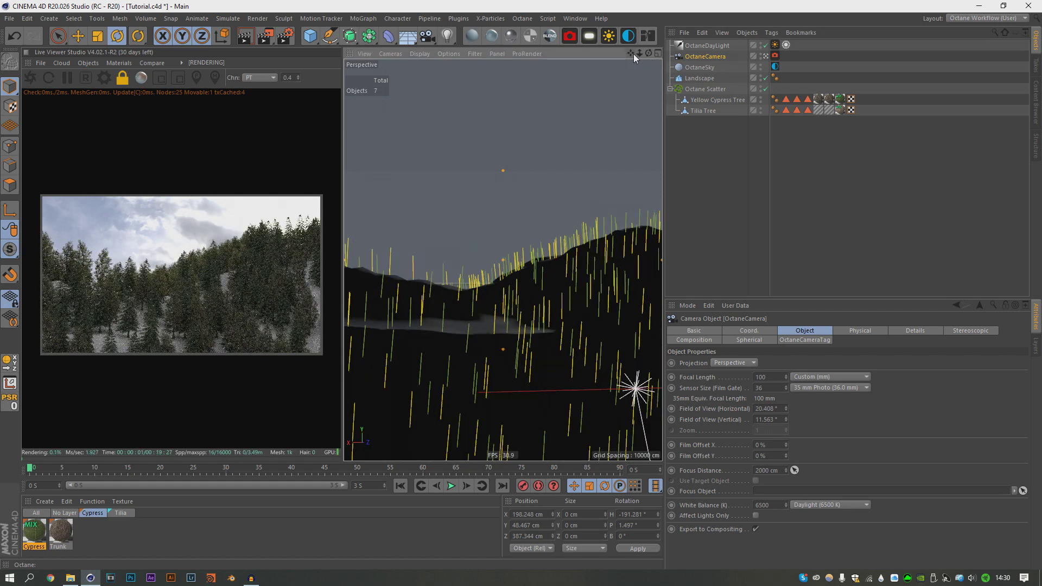
pyautogui.click(697, 215)
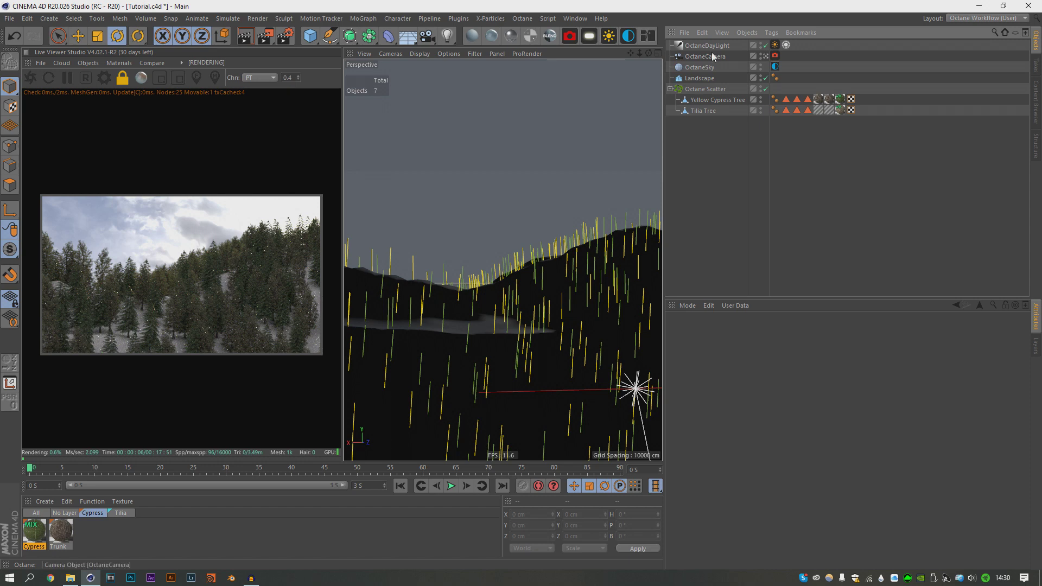
# Rotate the daylight to about H 25°, P -34°, B -12°.
pyautogui.click(741, 46)
pyautogui.press('r')
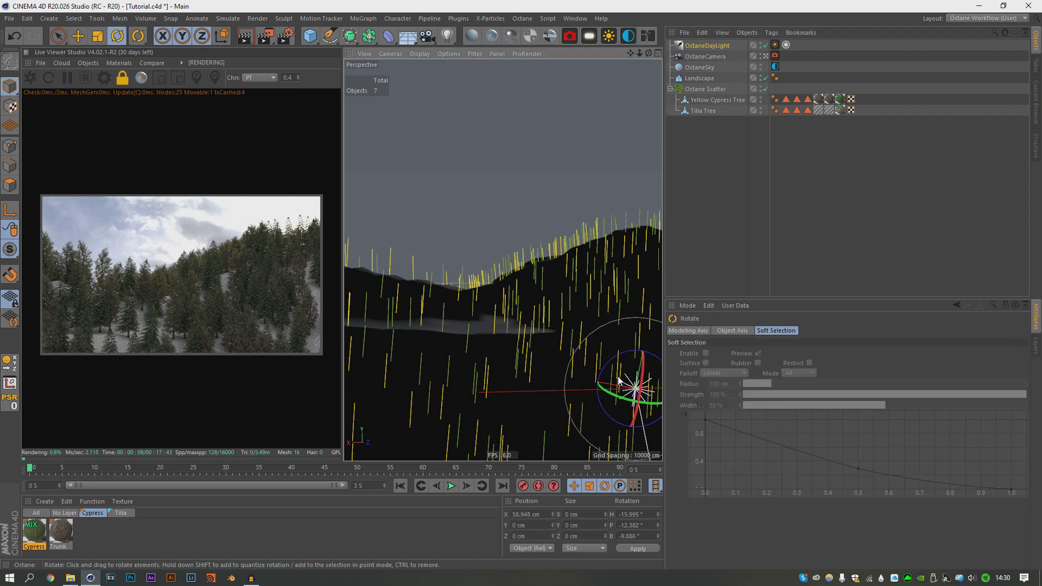
pyautogui.moveTo(622, 382); pyautogui.dragTo(625, 387)
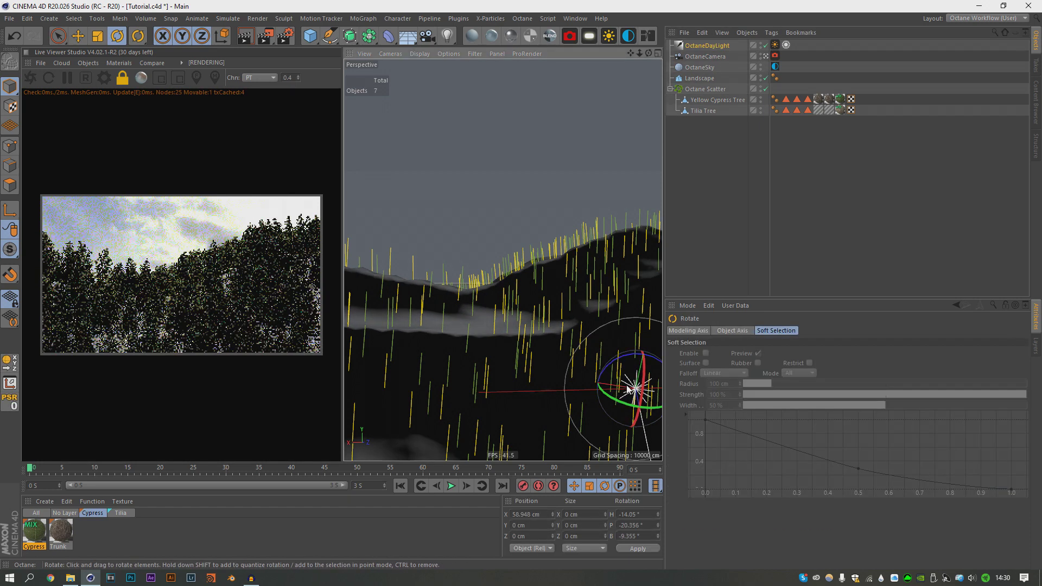
pyautogui.moveTo(626, 386)
pyautogui.mouseDown()
pyautogui.moveTo(651, 389)
pyautogui.moveTo(644, 398)
pyautogui.mouseUp()
# Configure the Pathtracing kernel with 1024 max samples, diffuse and specular depth 8, and GI clamp 10.
pyautogui.click(104, 78)
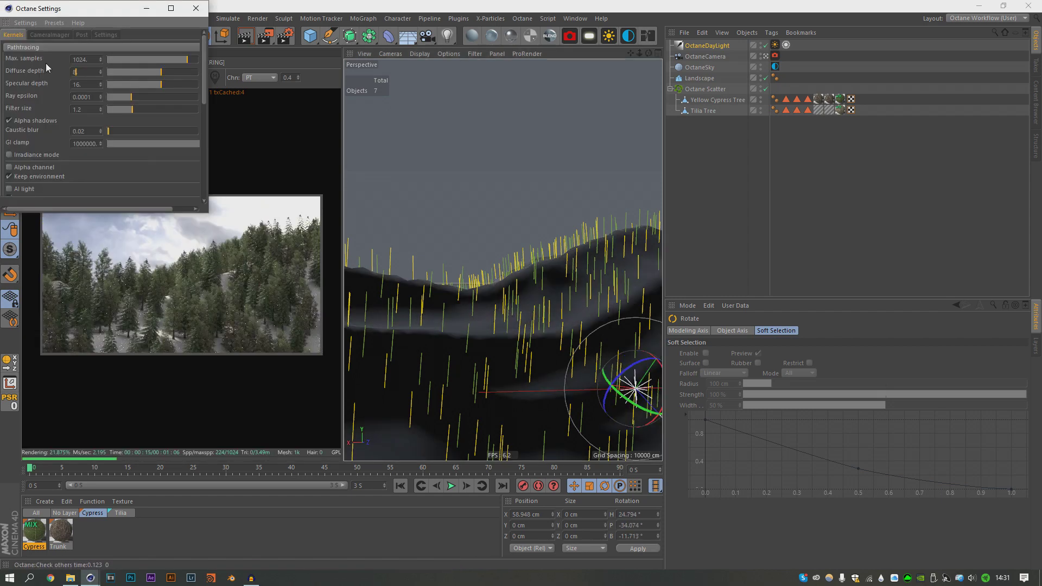
pyautogui.press('Tab')
pyautogui.write('8')
pyautogui.press('Tab')
pyautogui.press('Tab')
pyautogui.press('Tab')
pyautogui.press('Tab')
pyautogui.write('10')
pyautogui.press('Return')
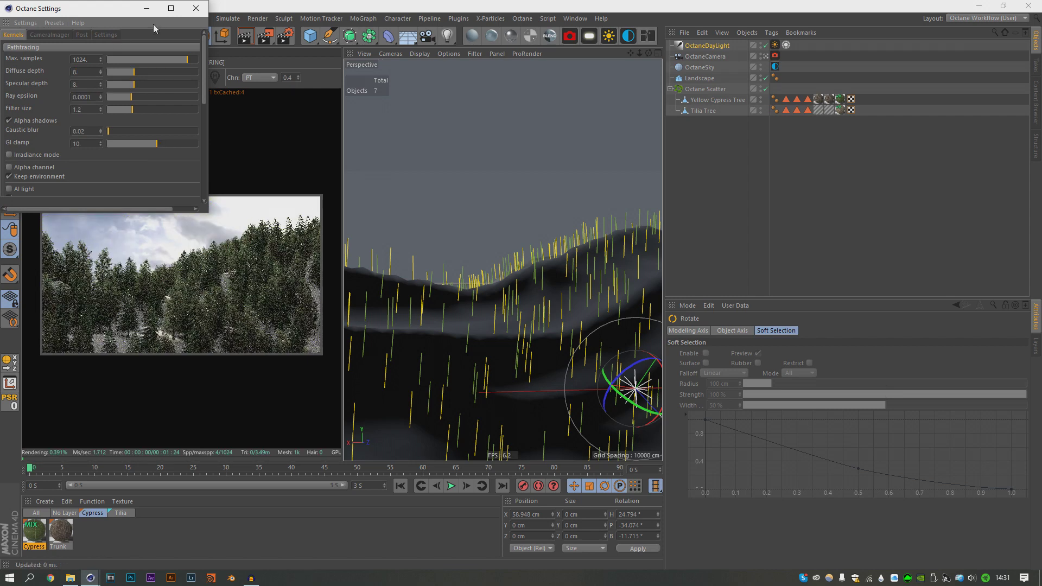
pyautogui.click(196, 8)
# Rotate the daylight to about H -25°, P -35°, B -12°.
pyautogui.moveTo(643, 395)
pyautogui.mouseDown()
pyautogui.moveTo(651, 378)
pyautogui.moveTo(643, 396)
pyautogui.mouseUp()
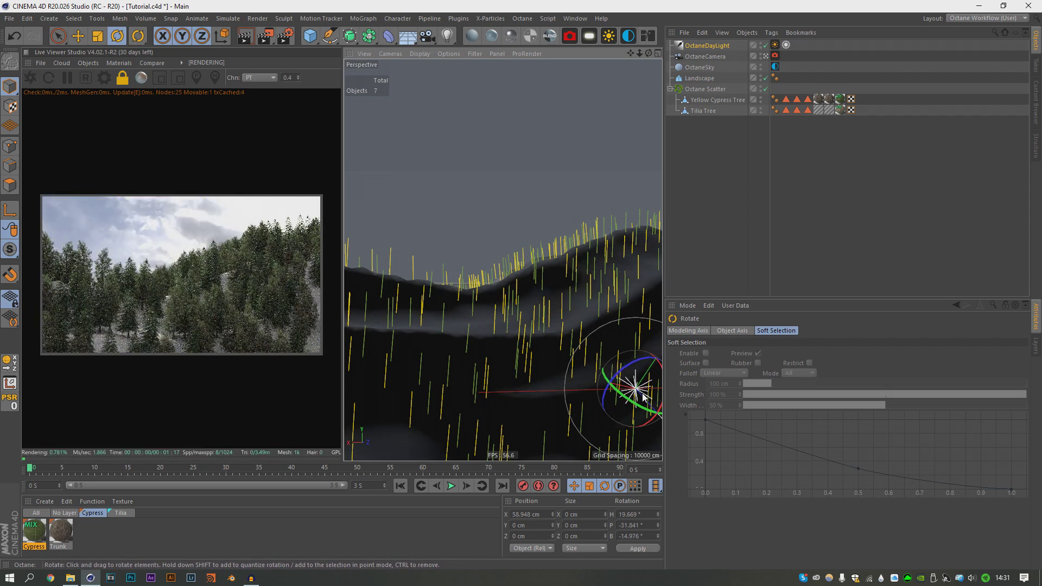
pyautogui.moveTo(633, 399)
pyautogui.mouseDown()
pyautogui.moveTo(629, 385)
pyautogui.moveTo(585, 372)
pyautogui.moveTo(568, 372)
pyautogui.moveTo(571, 384)
pyautogui.mouseUp()
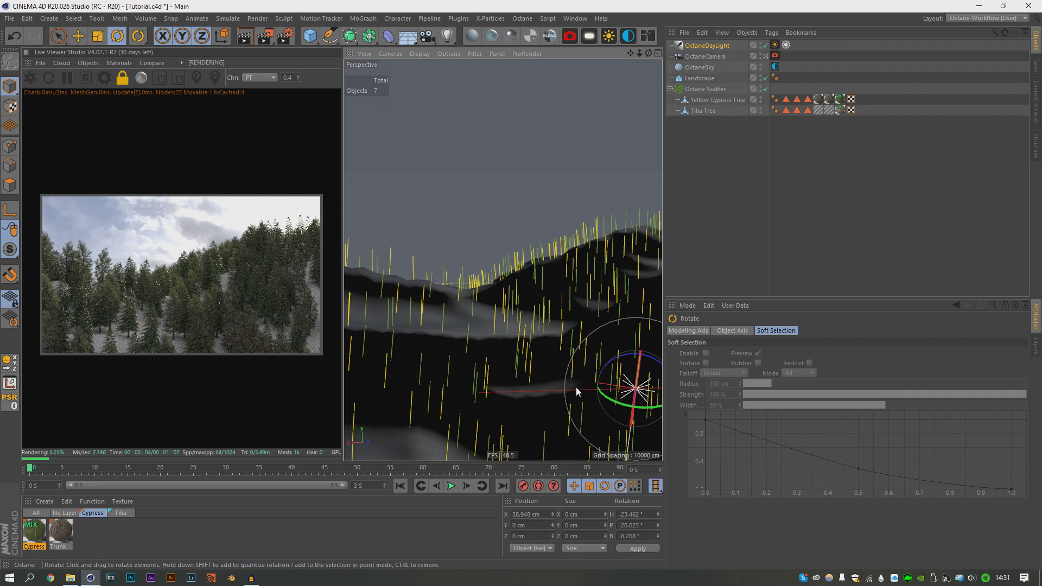
pyautogui.moveTo(622, 389); pyautogui.dragTo(632, 389)
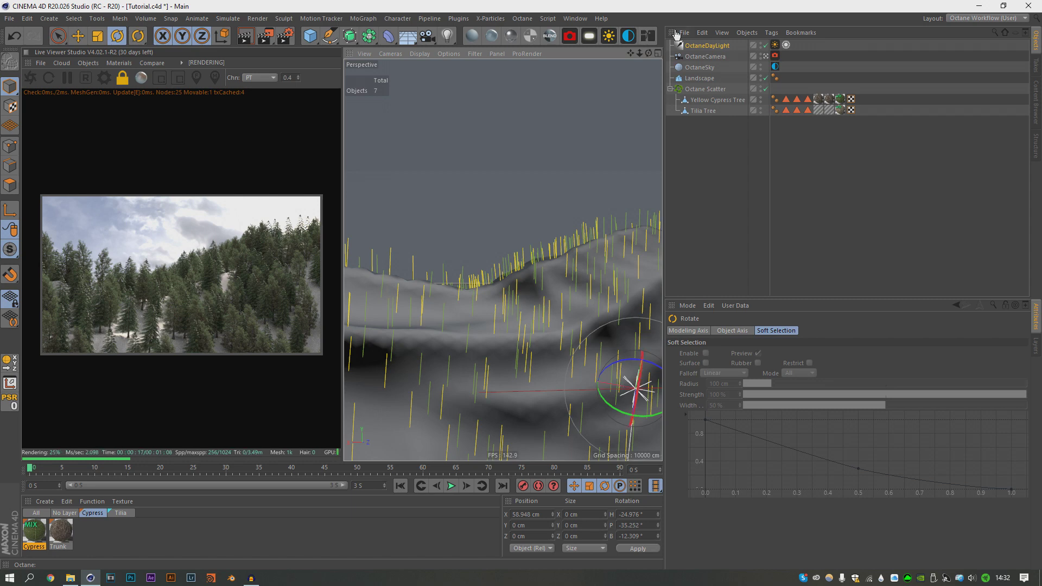
# Duplicate the daylight, disable the original and rotate the copy to about H -18°, P -21°, B -7°.
pyautogui.keyDown('ctrl'); pyautogui.moveTo(705, 45); pyautogui.dragTo(767, 50); pyautogui.keyUp('ctrl')
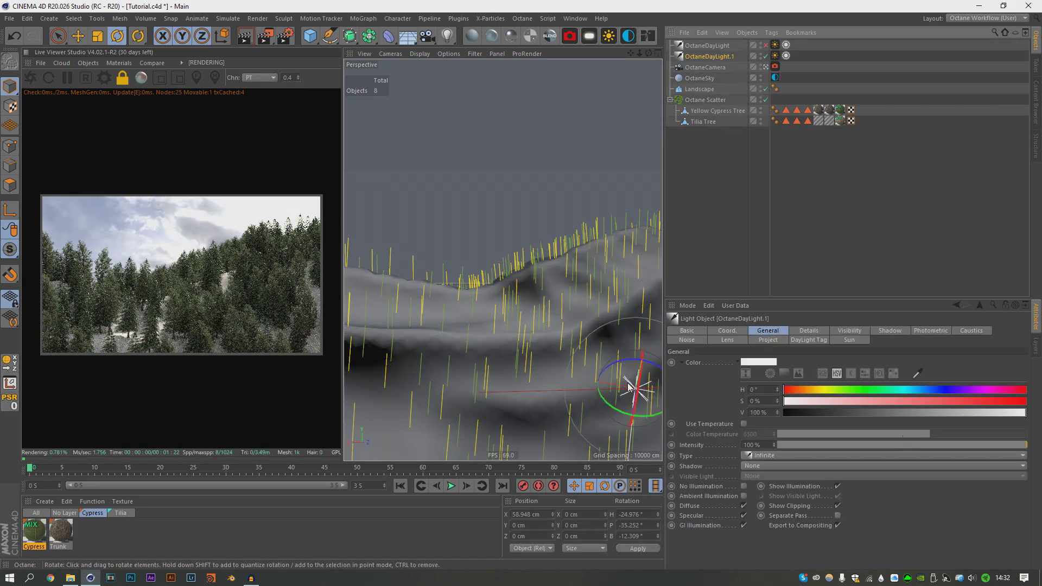
pyautogui.moveTo(655, 374)
pyautogui.mouseDown()
pyautogui.moveTo(653, 349)
pyautogui.moveTo(656, 369)
pyautogui.mouseUp()
pyautogui.click(796, 155)
# Set the gamma of the sky's HDRI image texture to about 1.19.
pyautogui.click(775, 78)
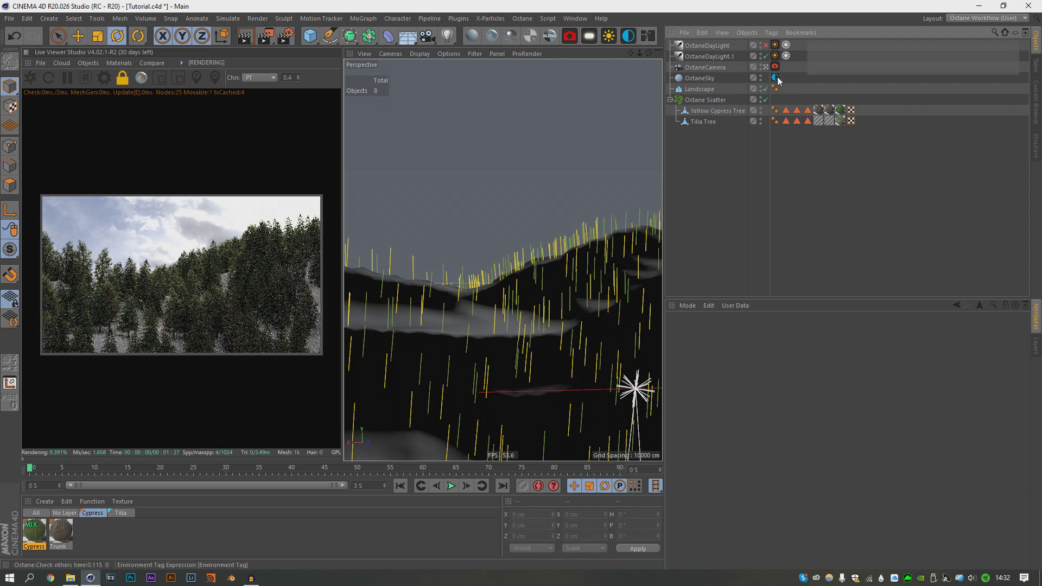
pyautogui.click(726, 392)
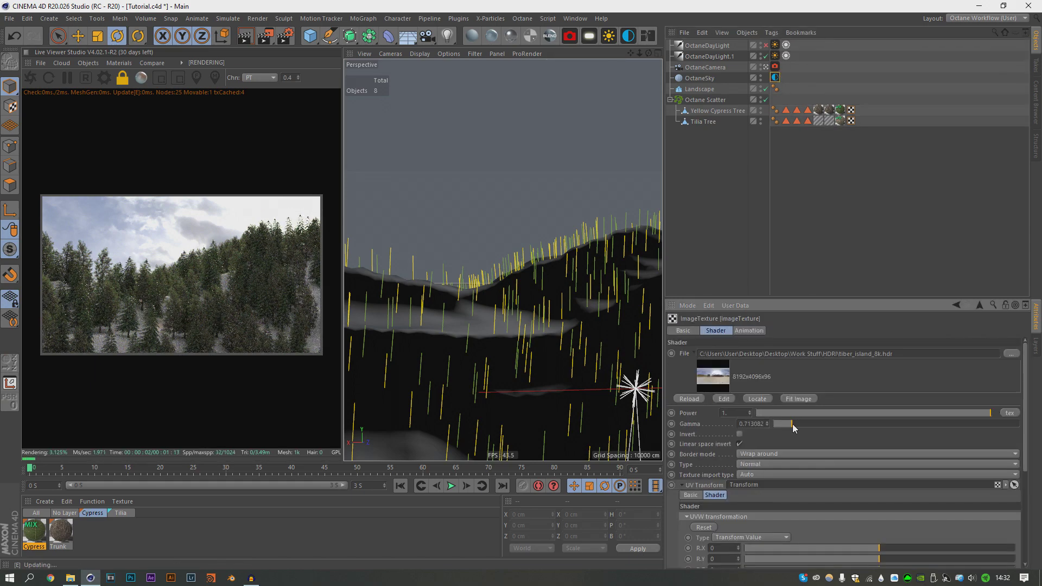
pyautogui.moveTo(792, 427)
pyautogui.mouseDown()
pyautogui.moveTo(783, 427)
pyautogui.moveTo(818, 427)
pyautogui.moveTo(791, 424)
pyautogui.moveTo(807, 425)
pyautogui.mouseUp()
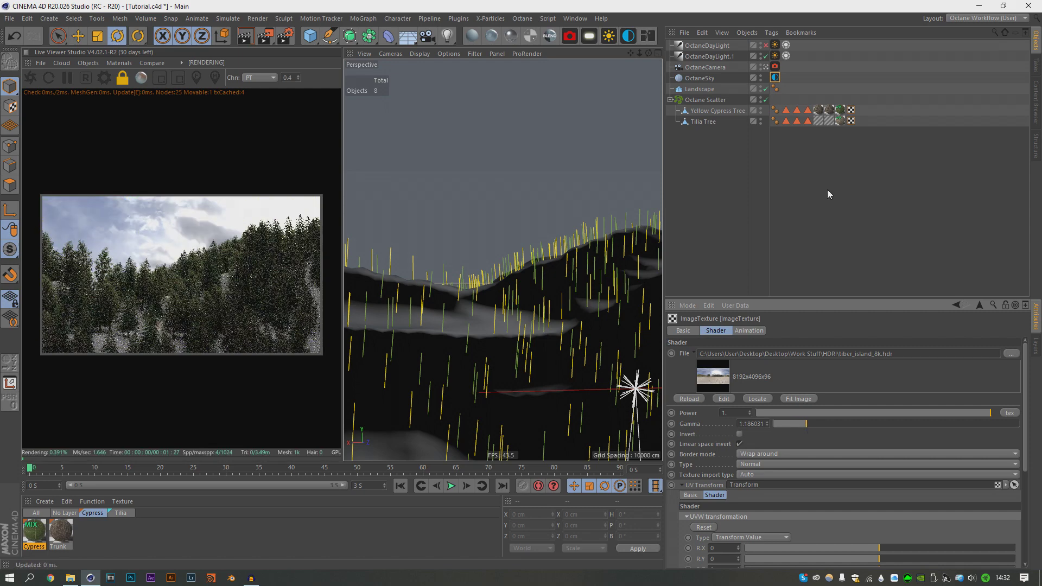
# Lower the duplicated daylight's sun angle by rotating it to about H -18°, P -6°, B -4°.
pyautogui.click(709, 57)
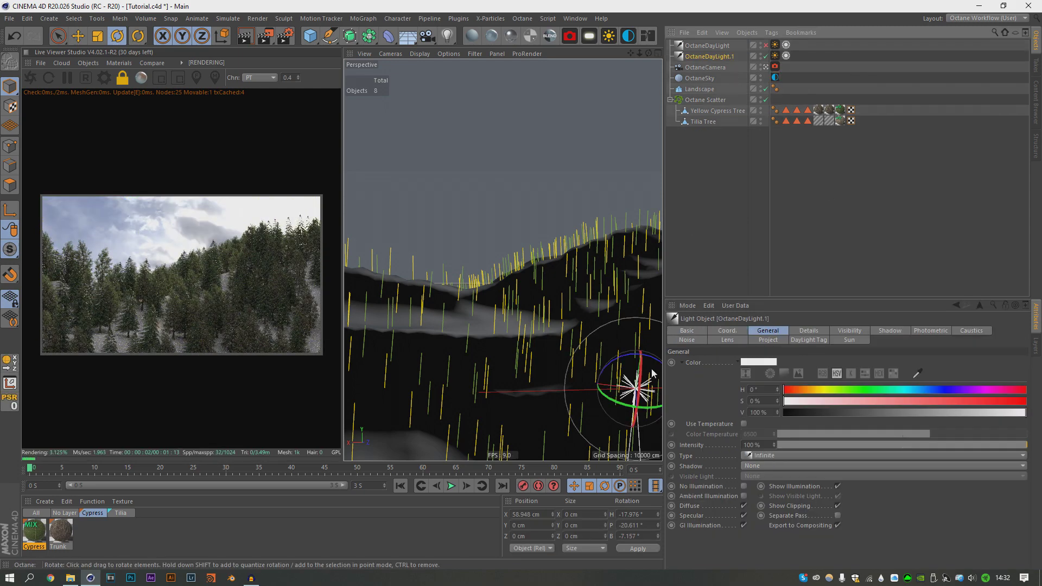
pyautogui.moveTo(649, 363)
pyautogui.mouseDown()
pyautogui.moveTo(645, 386)
pyautogui.moveTo(652, 366)
pyautogui.mouseUp()
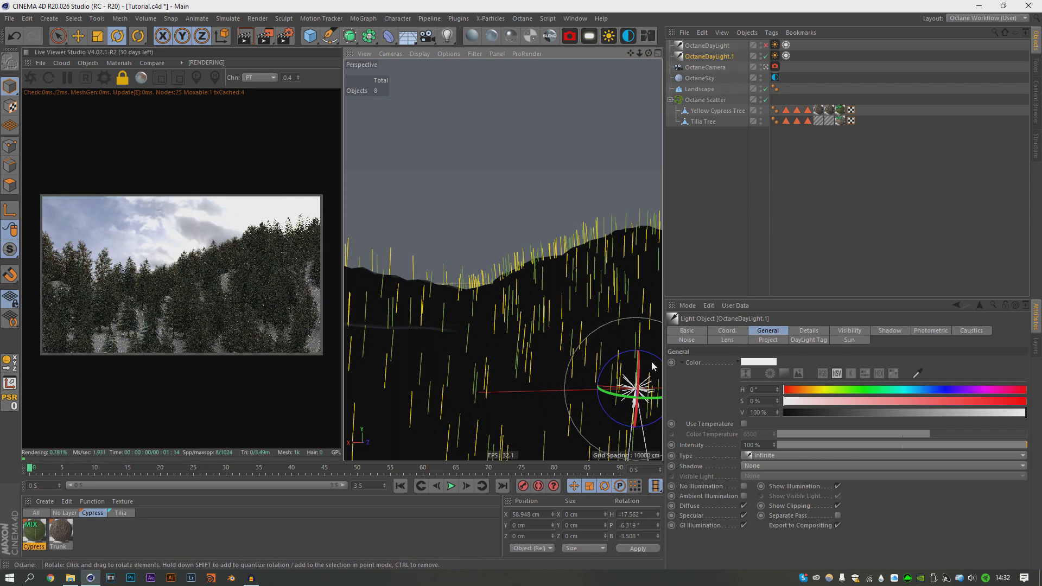
# Enable post processing on the Octane camera tag and set its bloom power to about 0.4.
pyautogui.click(775, 66)
pyautogui.keyDown('shift'); pyautogui.click(774, 77); pyautogui.keyUp('shift')
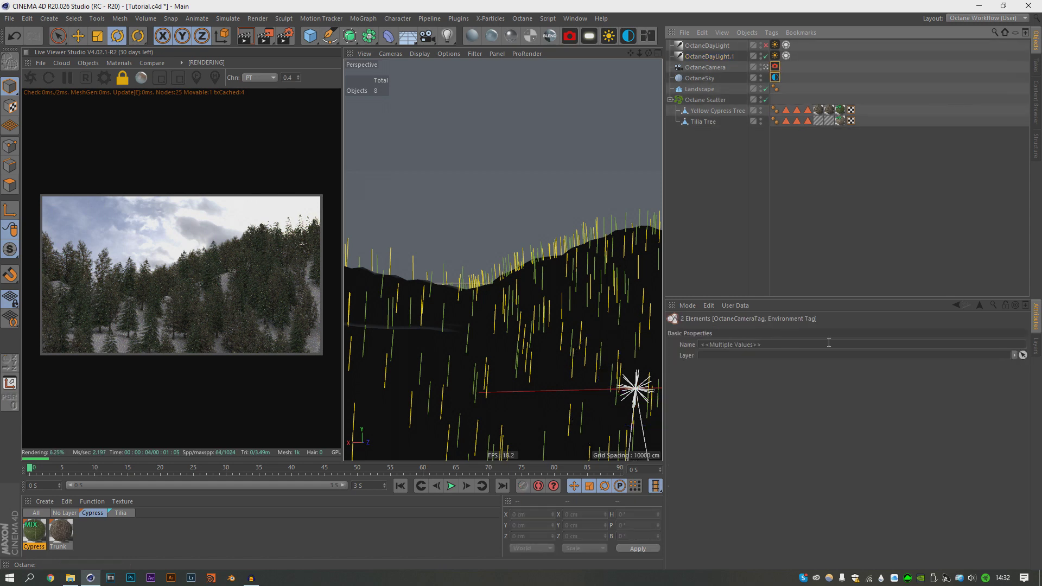
pyautogui.click(775, 67)
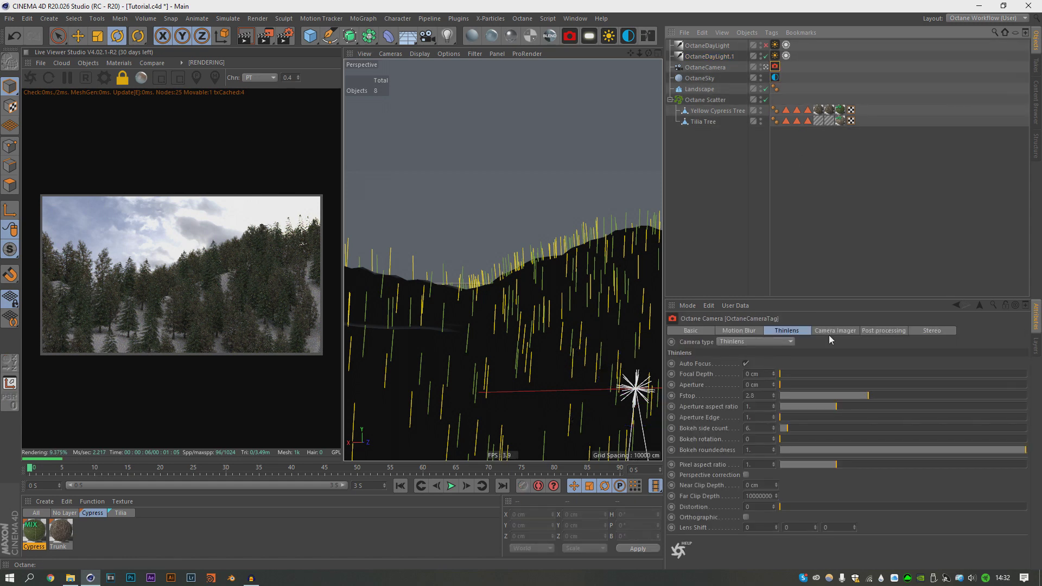
pyautogui.click(884, 331)
pyautogui.click(732, 364)
pyautogui.moveTo(907, 373); pyautogui.dragTo(880, 375)
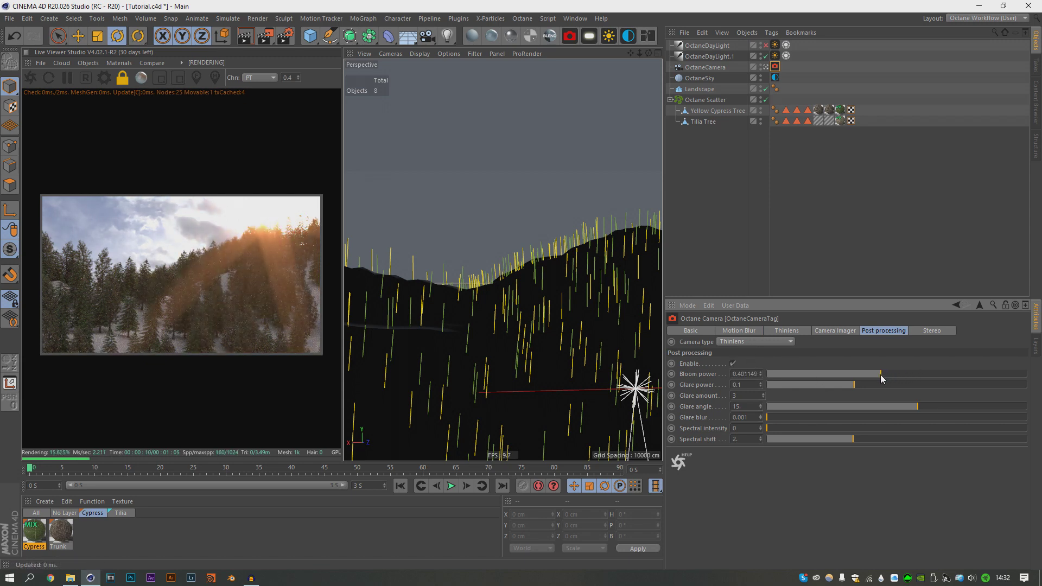
# Soften the Octane camera's glare with power about 0.024, amount 1 and blur about 0.059.
pyautogui.moveTo(781, 417); pyautogui.dragTo(832, 423)
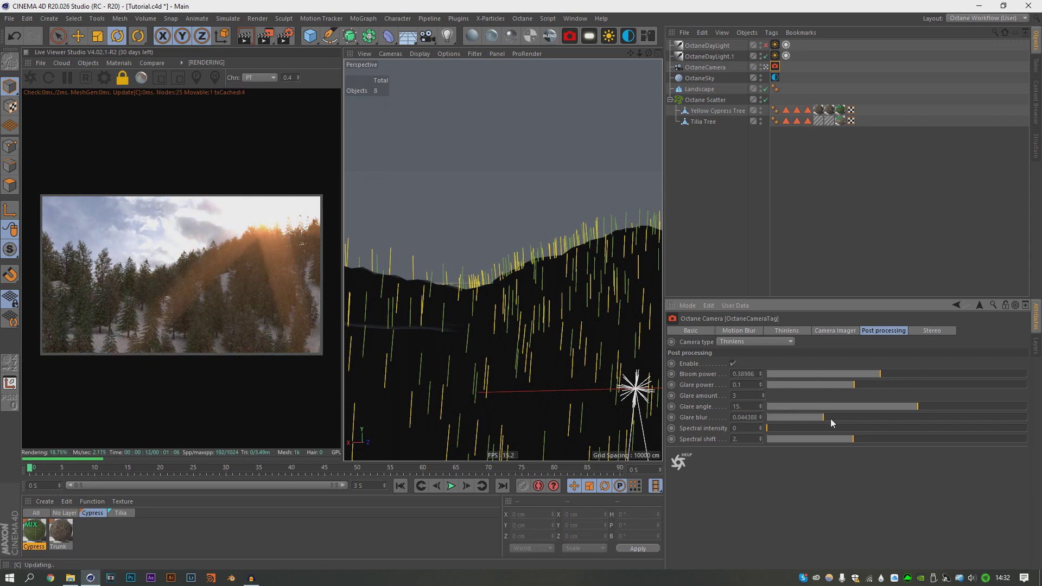
pyautogui.click(842, 177)
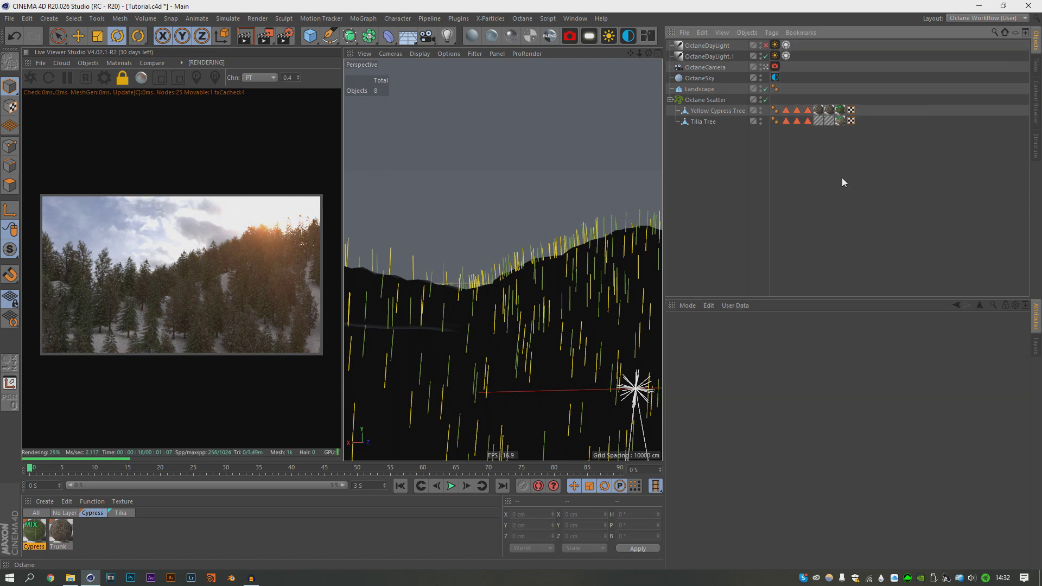
# Desaturate the duplicated daylight's sun color to a pale orange with about 35% saturation.
pyautogui.click(775, 56)
pyautogui.click(728, 459)
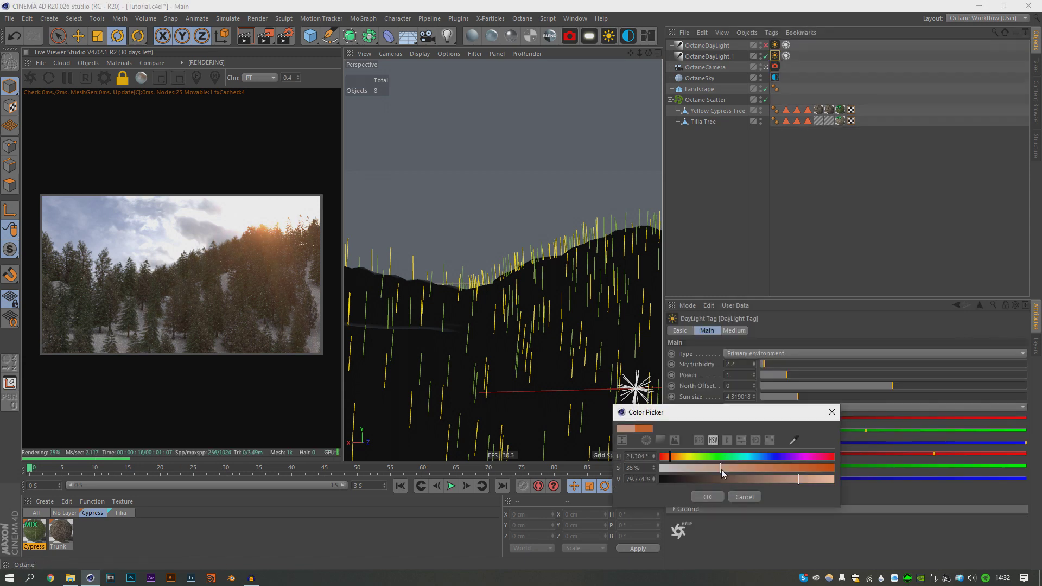
pyautogui.click(708, 508)
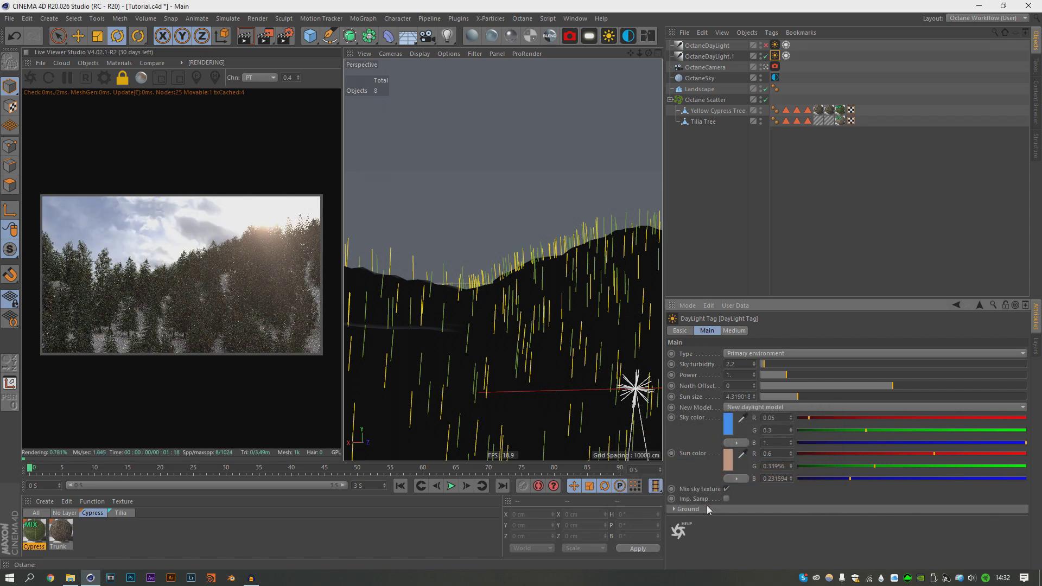
# Enable the Octane camera's imager with the GSG_LUT_Sample_Analog 4.cube LUT, gamma about 1.6 and exposure about 0.24.
pyautogui.click(774, 66)
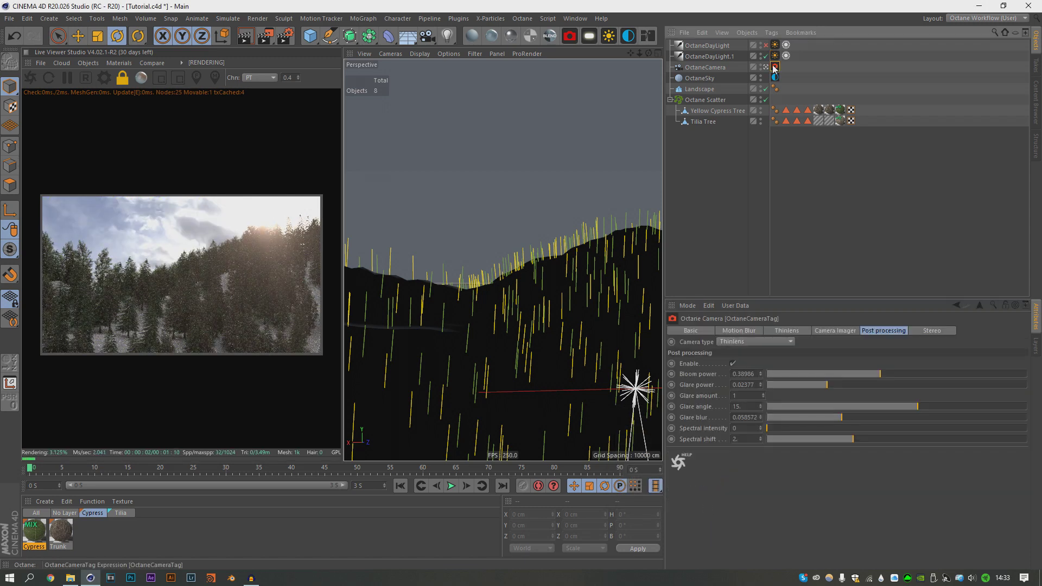
pyautogui.click(786, 330)
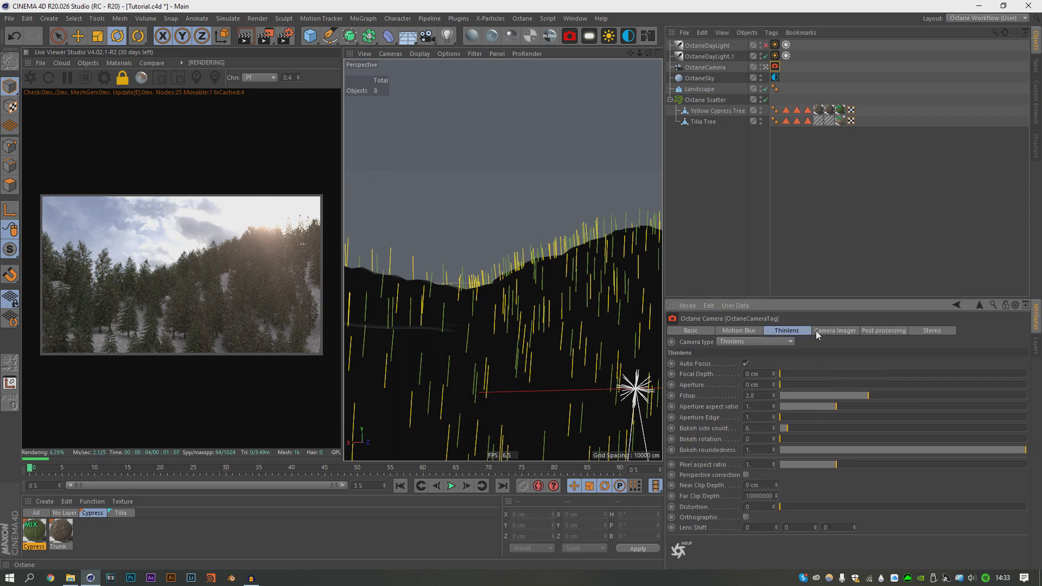
pyautogui.click(816, 330)
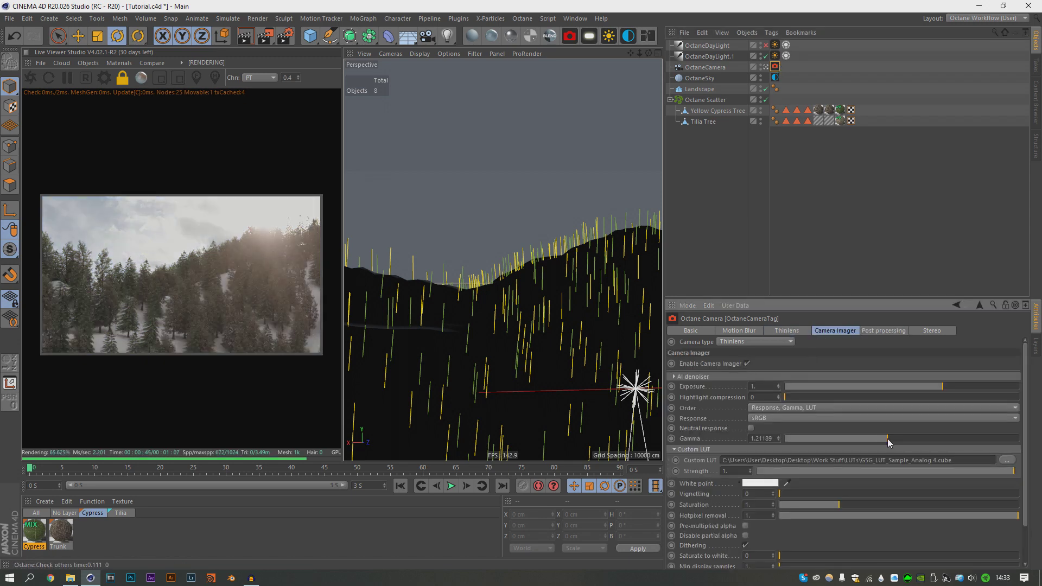
pyautogui.moveTo(887, 439); pyautogui.dragTo(899, 444)
pyautogui.click(906, 386)
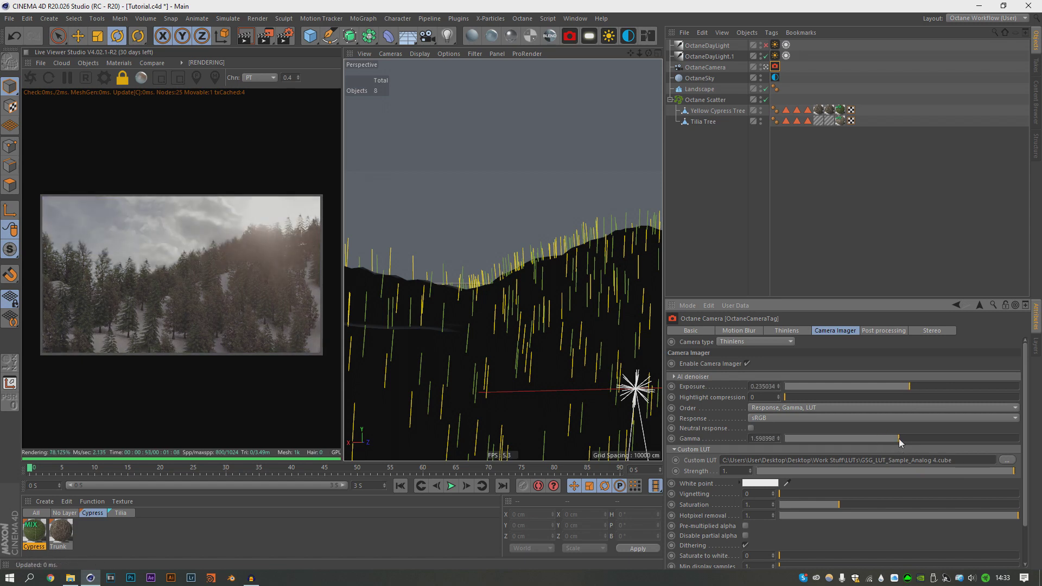
pyautogui.click(866, 233)
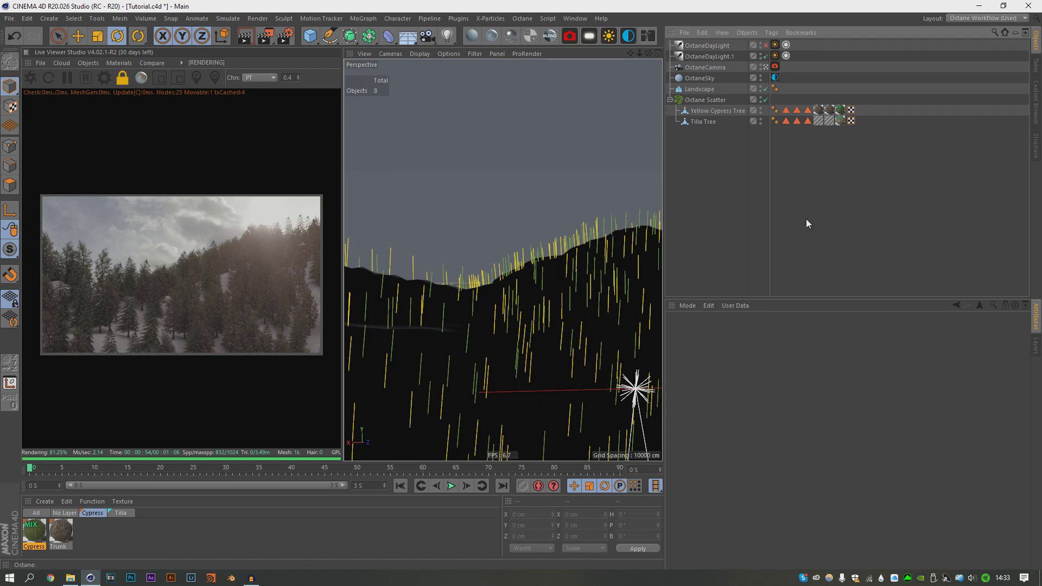
# Duplicate the landscape object within the scene.
pyautogui.click(703, 89)
pyautogui.hotkey('ctrl', 'c')
pyautogui.hotkey('ctrl', 'v')
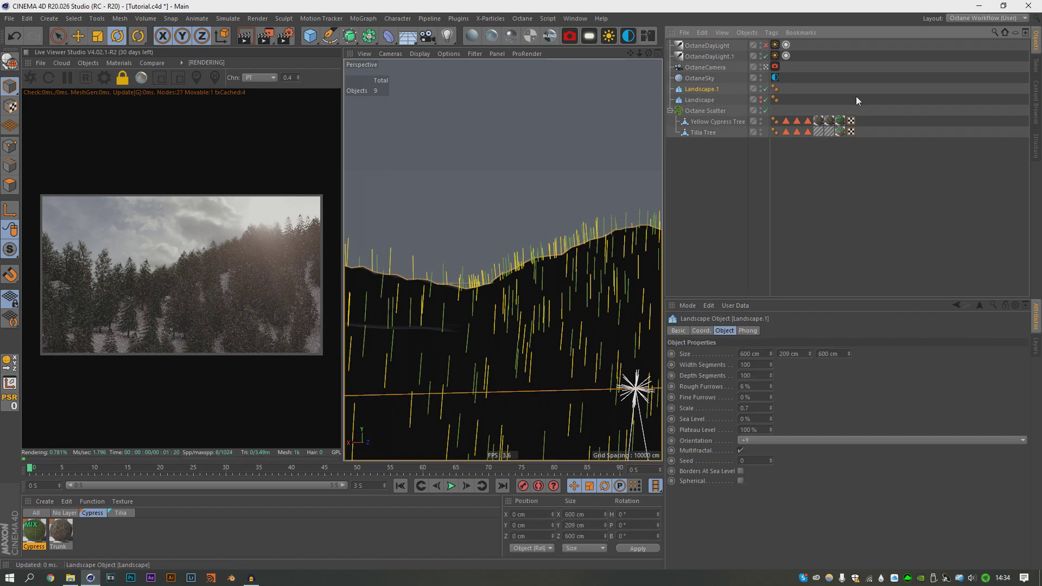
# In a free perspective view, make the duplicated landscape editable and select the polygons covered by the camera's view, about 426 by 600 cm.
pyautogui.click(702, 110)
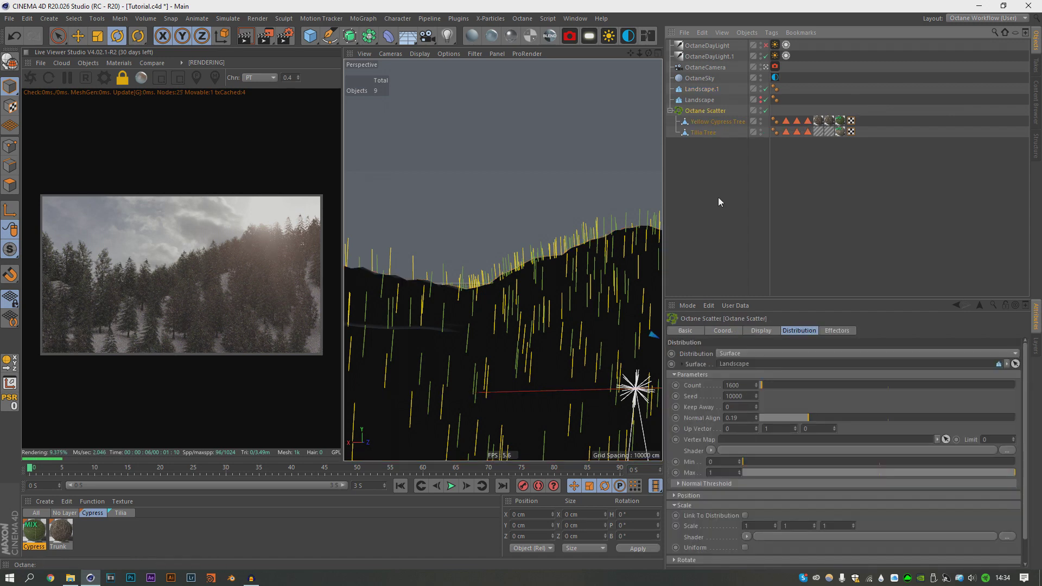
pyautogui.press('F3')
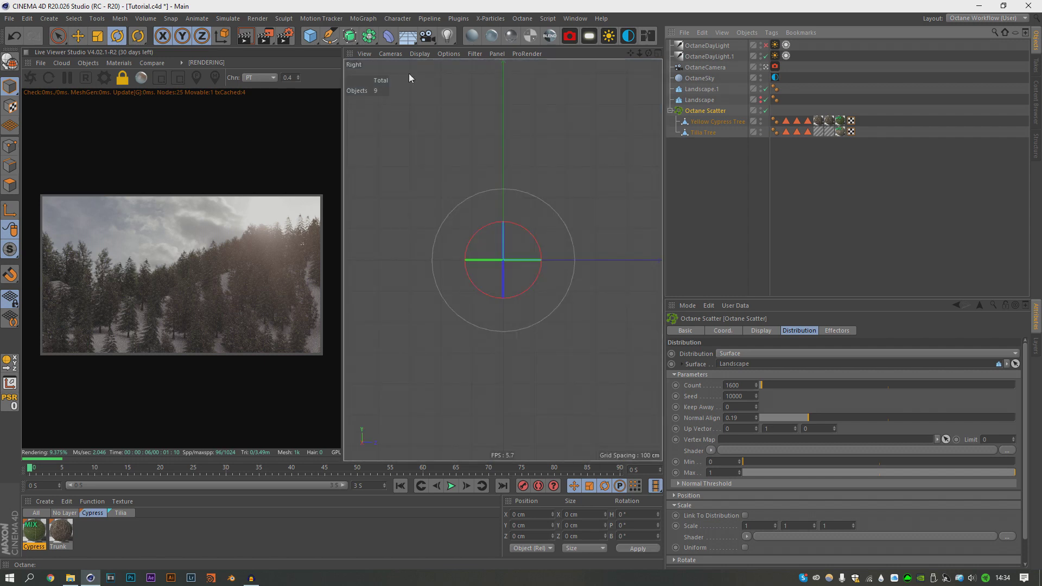
pyautogui.click(391, 54)
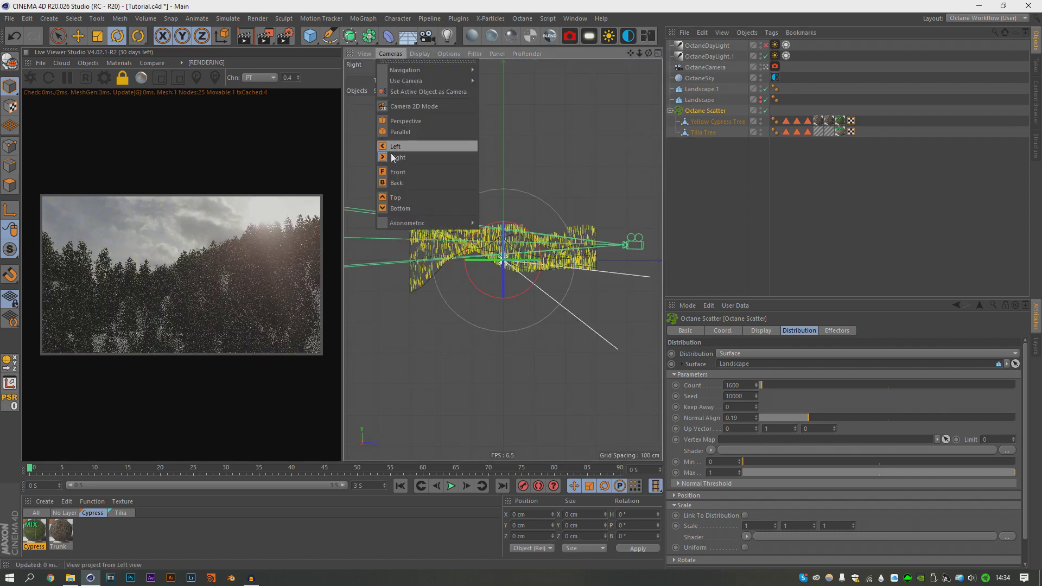
pyautogui.click(402, 120)
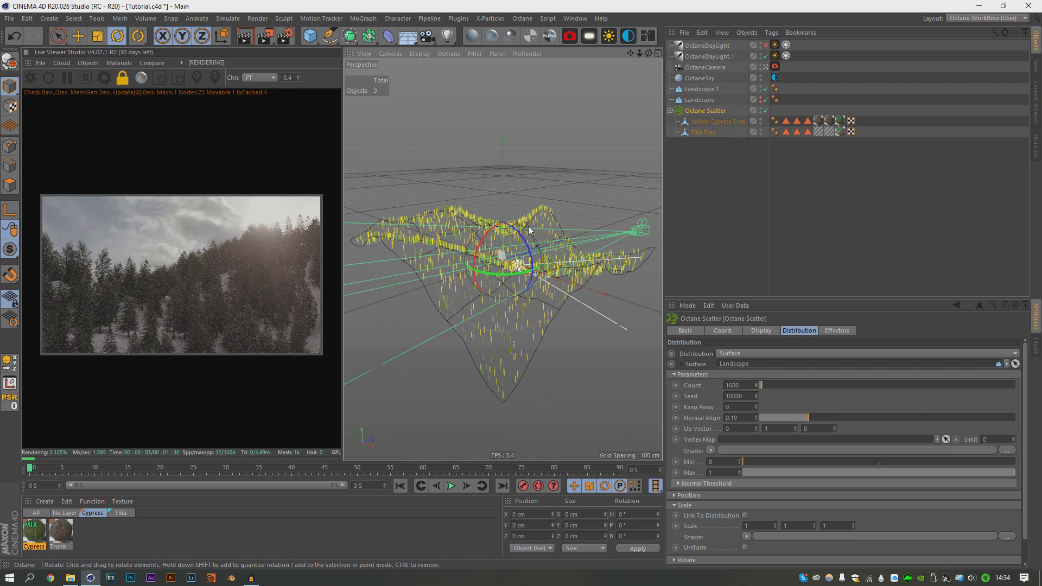
pyautogui.keyDown('alt'); pyautogui.moveTo(481, 277); pyautogui.dragTo(525, 406); pyautogui.keyUp('alt')
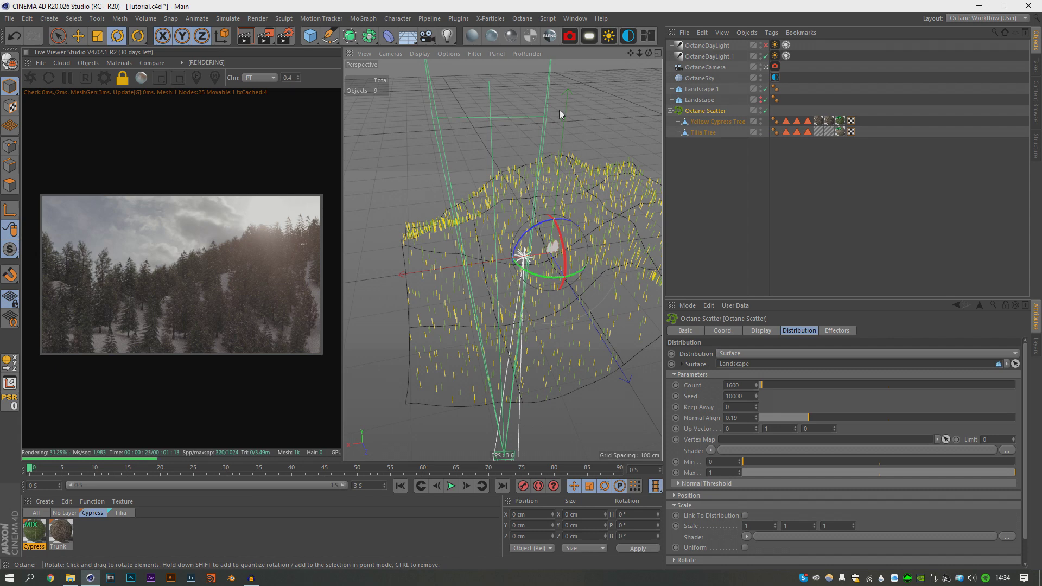
pyautogui.click(701, 89)
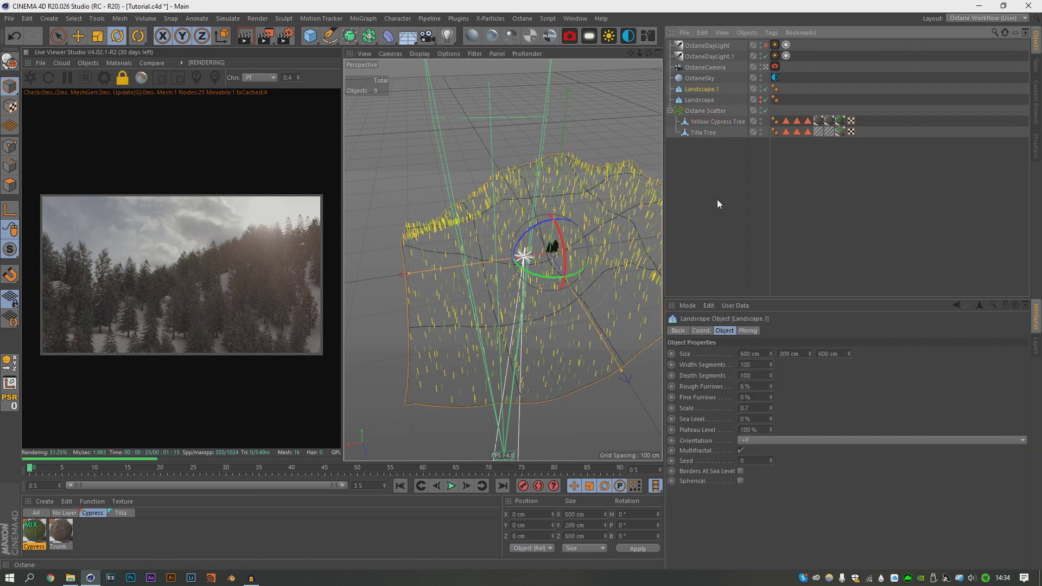
pyautogui.press('c')
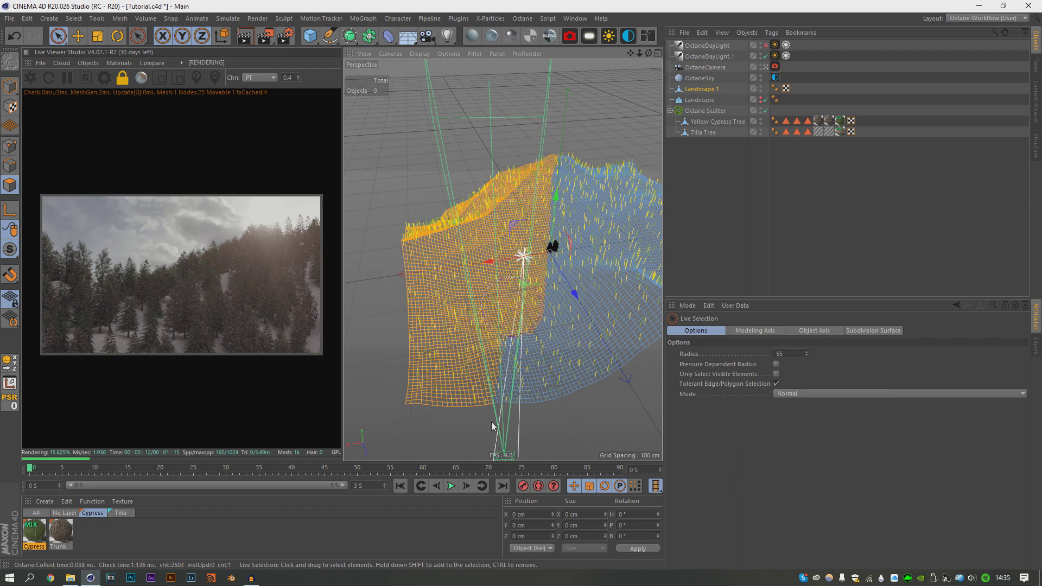
pyautogui.click(528, 395)
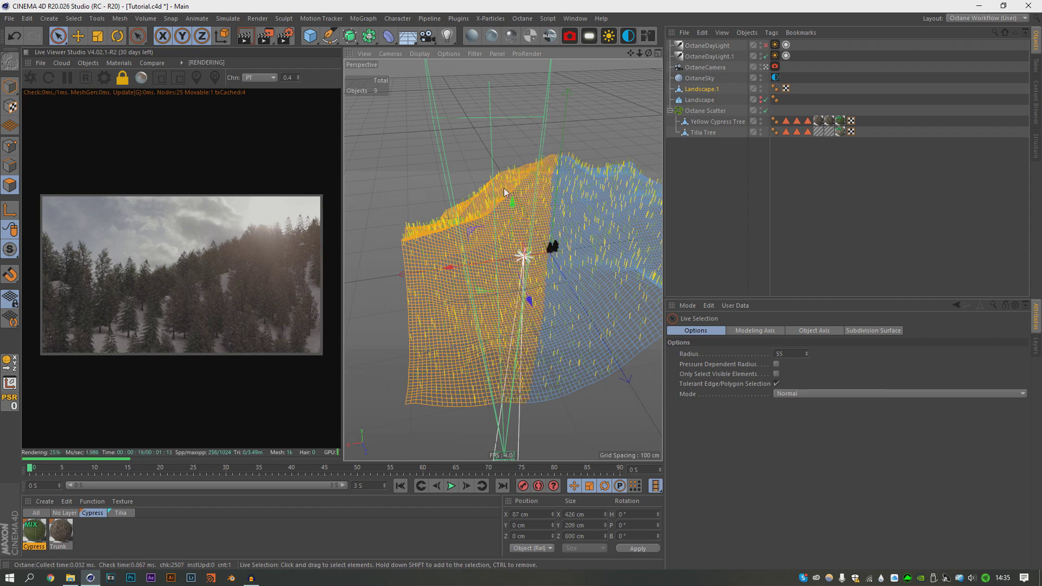
# Set a vertex weight of 100% on the selected landscape polygons.
pyautogui.hotkey('shift', 'c')
pyautogui.write('set vert')
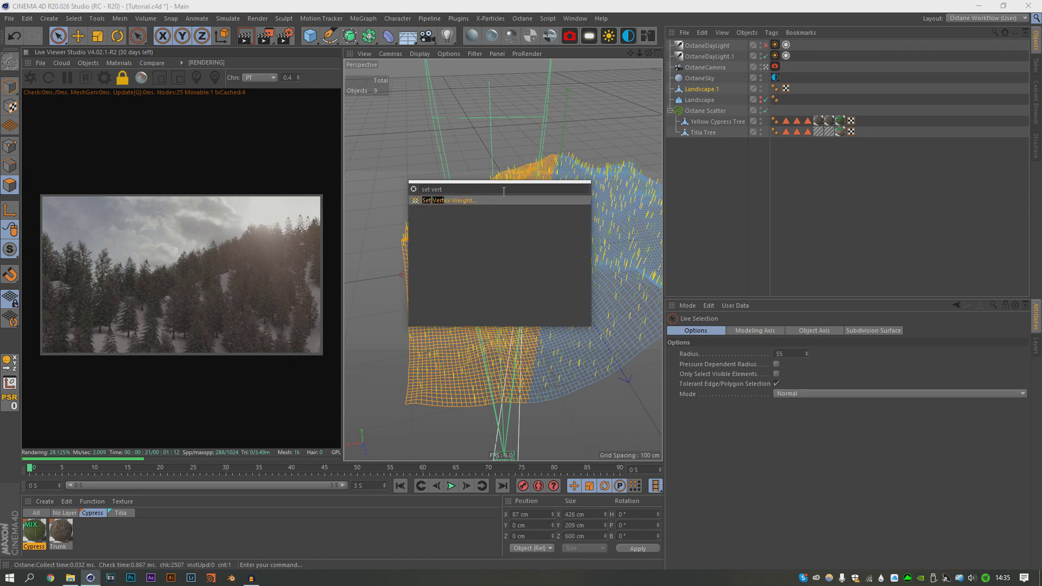
pyautogui.click(434, 200)
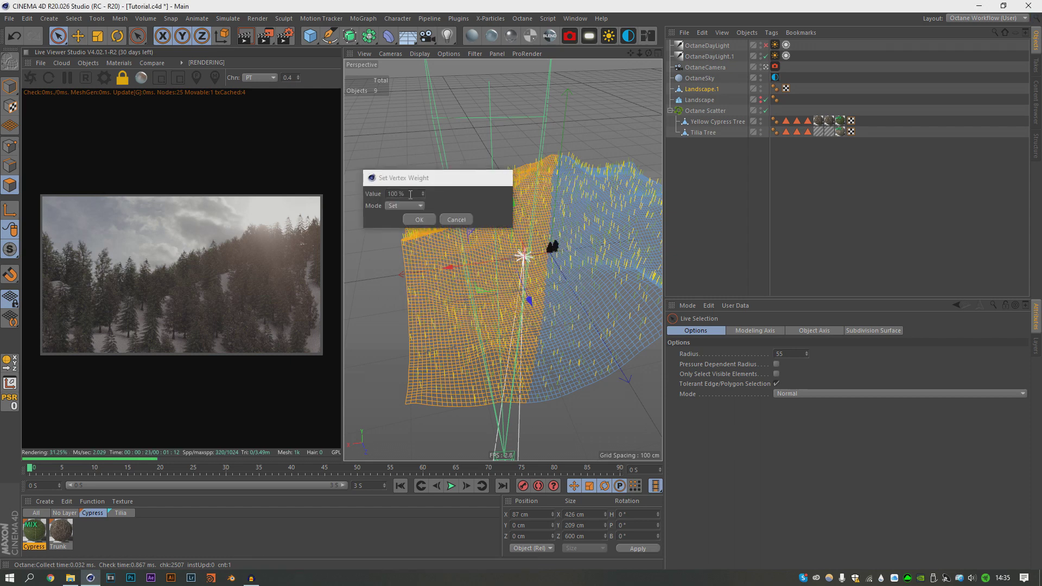
pyautogui.press('Return')
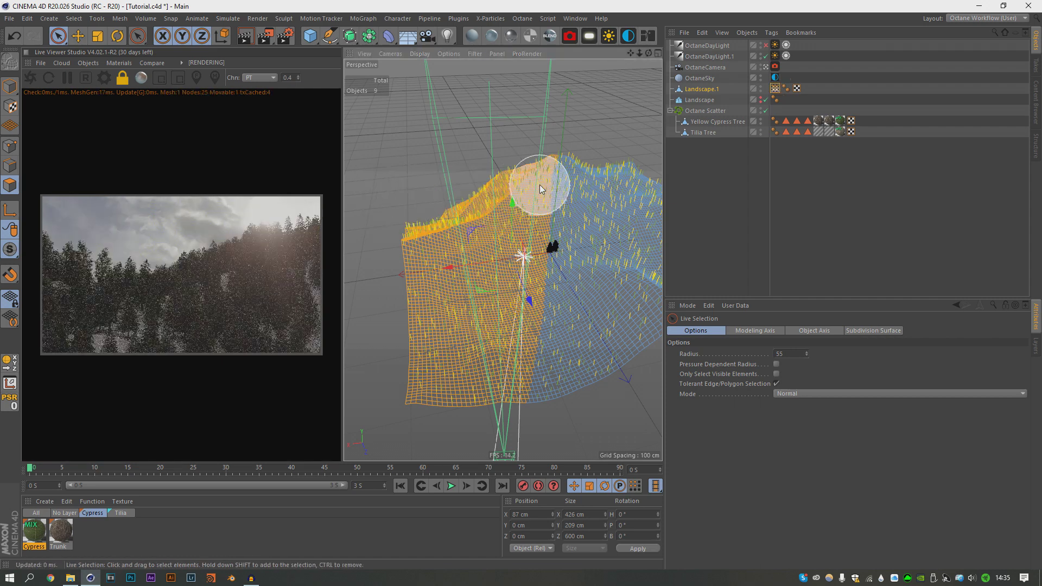
# Assign the duplicate landscape's vertex map to the Octane Scatter, inspect the tree coverage from outside and return to the camera view.
pyautogui.click(768, 110)
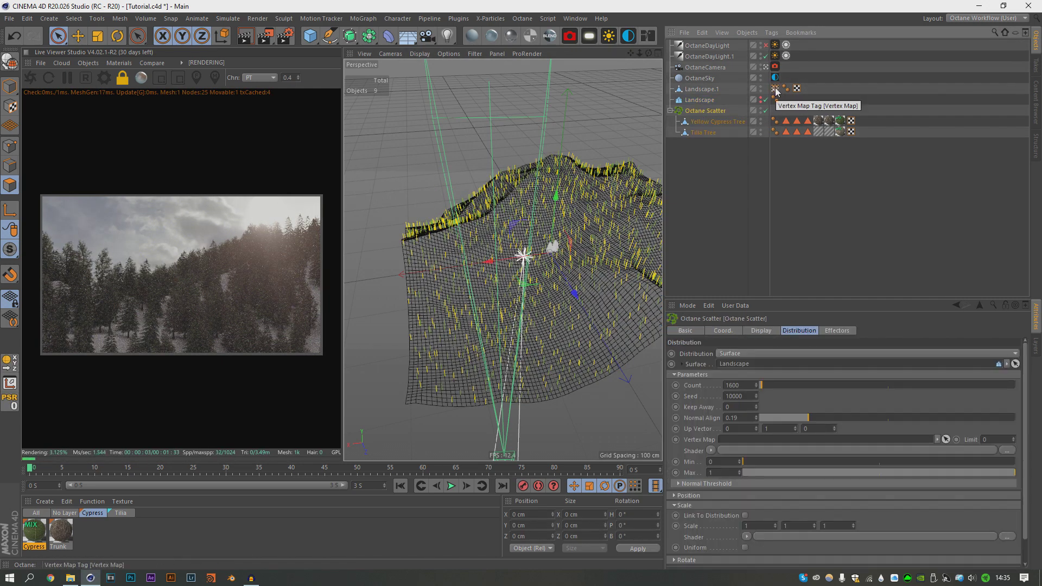
pyautogui.moveTo(776, 92); pyautogui.dragTo(739, 441)
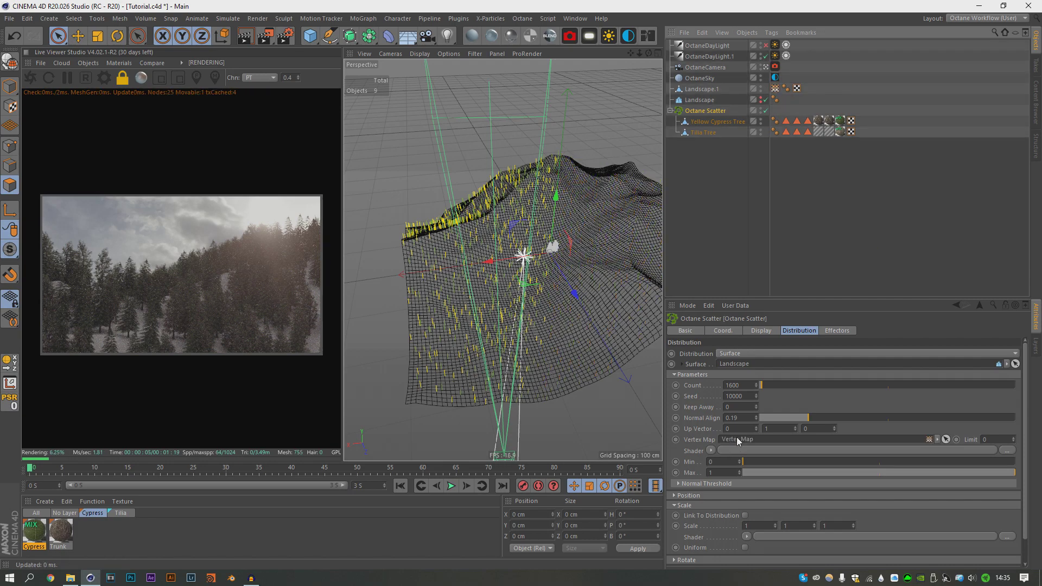
pyautogui.click(363, 285)
pyautogui.keyDown('alt'); pyautogui.moveTo(362, 284); pyautogui.dragTo(555, 254); pyautogui.keyUp('alt')
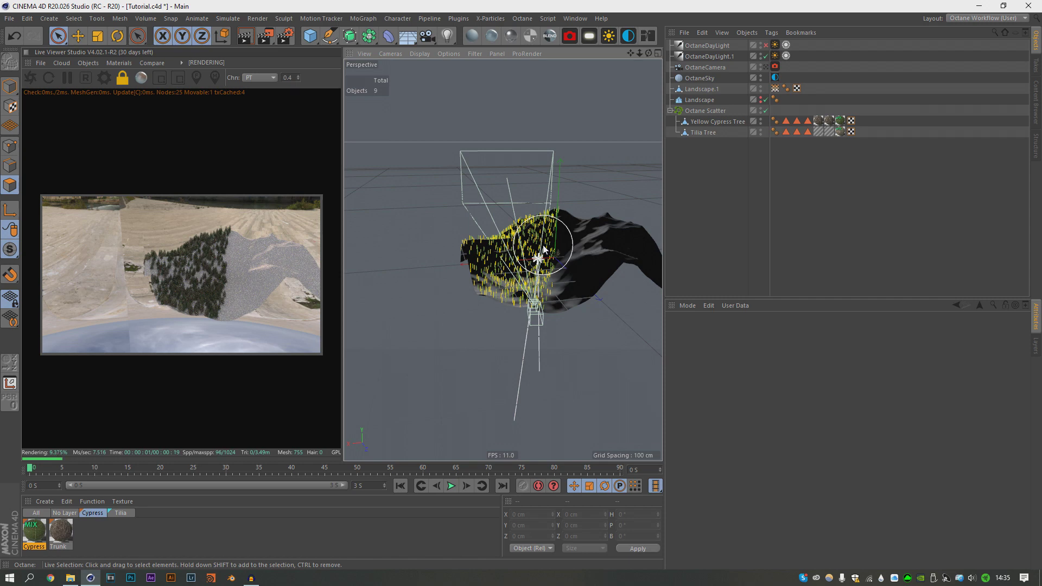
pyautogui.click(766, 67)
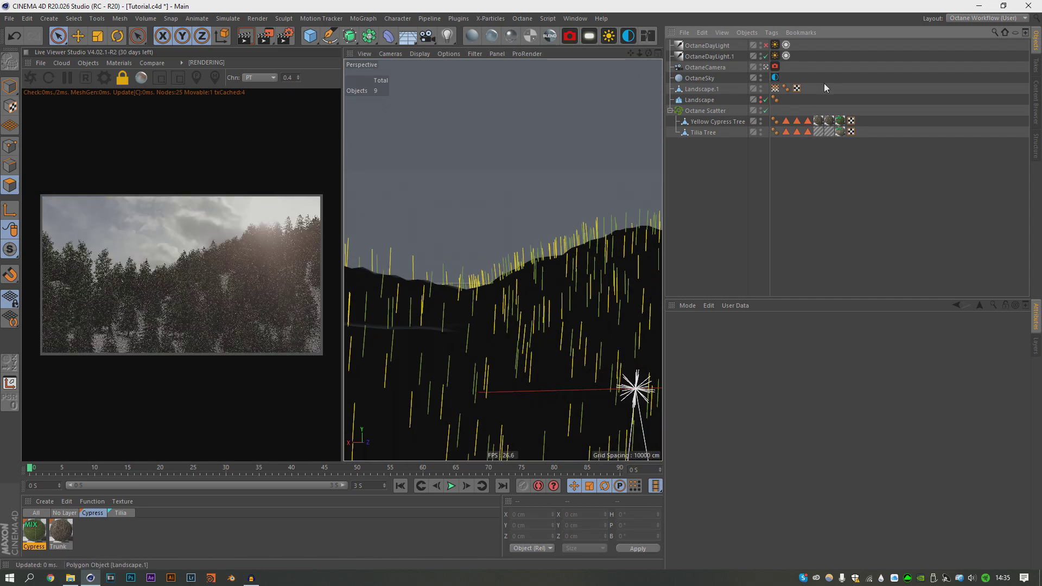
# Set the Octane Scatter's tree count to 2000.
pyautogui.click(699, 111)
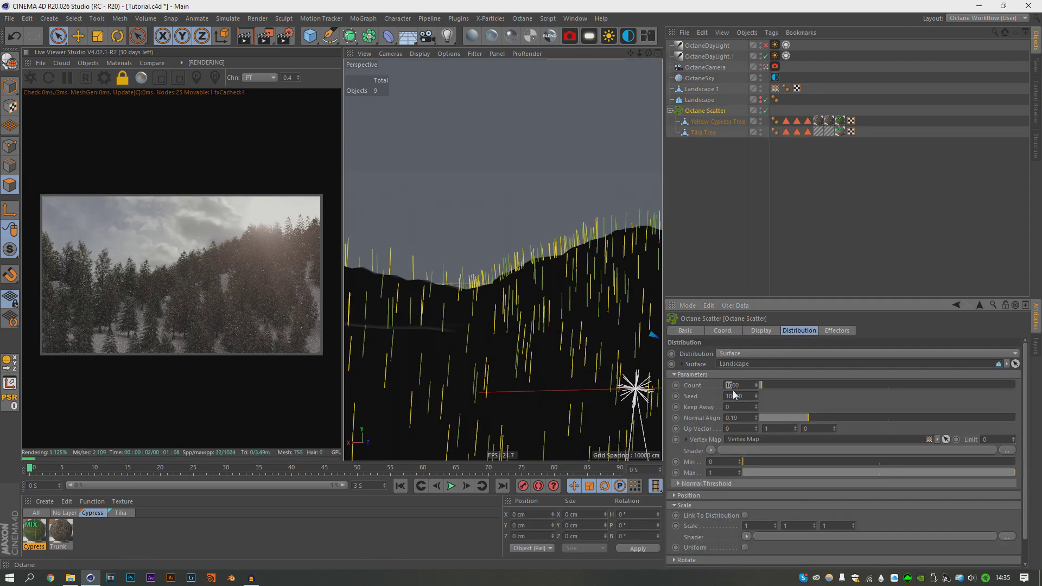
pyautogui.write('2')
pyautogui.press('Return')
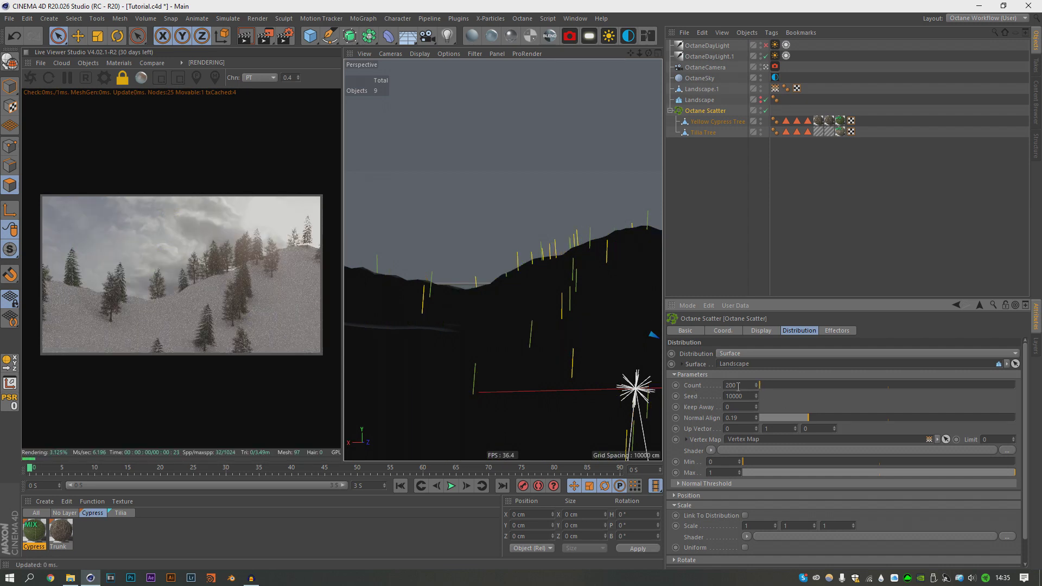
pyautogui.write('0')
pyautogui.press('Return')
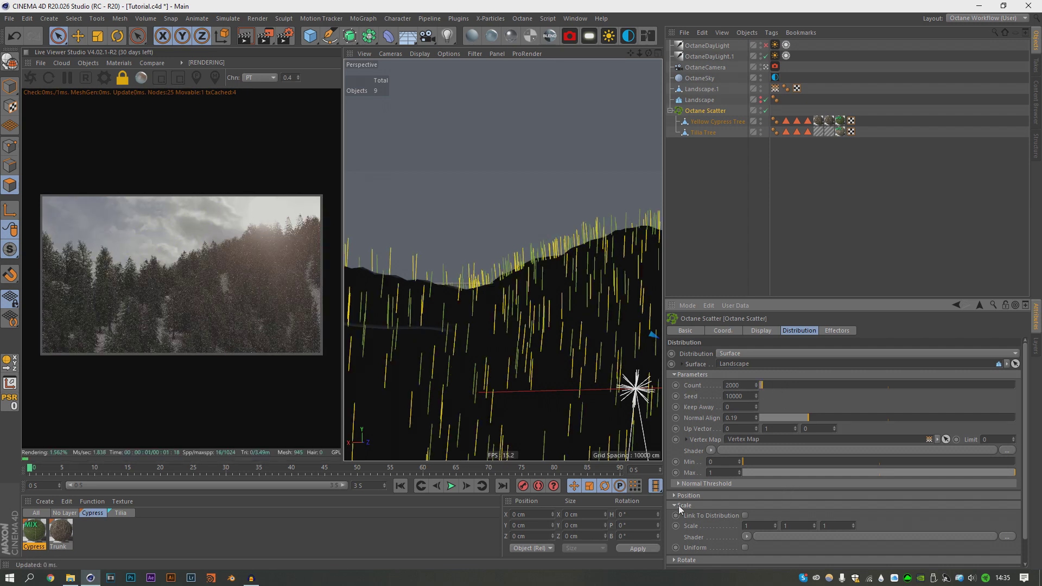
# Load a Noise shader for the scatter's scale and set it to Turbulence with a 500% global scale.
pyautogui.click(746, 536)
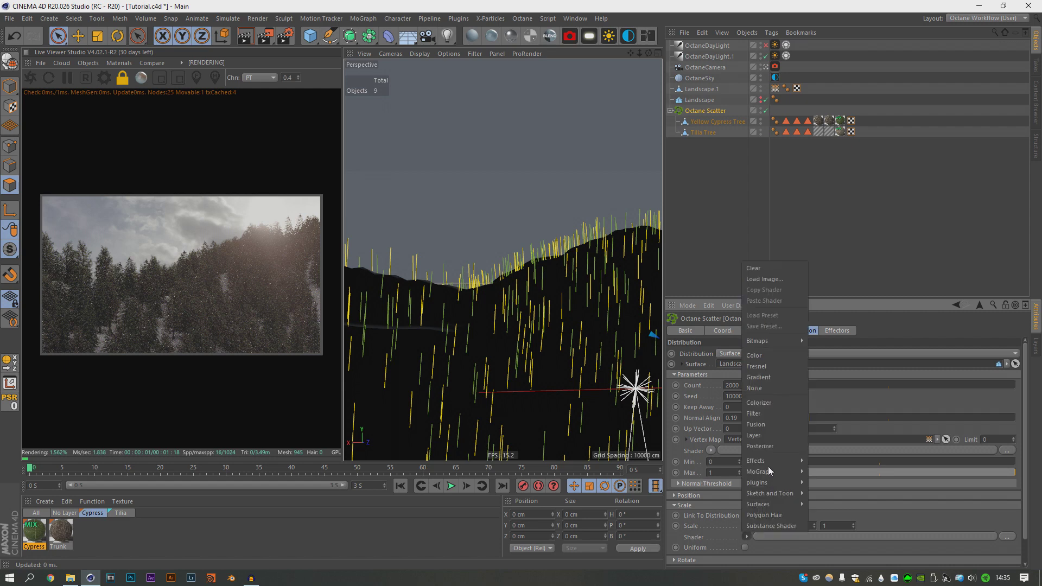
pyautogui.click(756, 387)
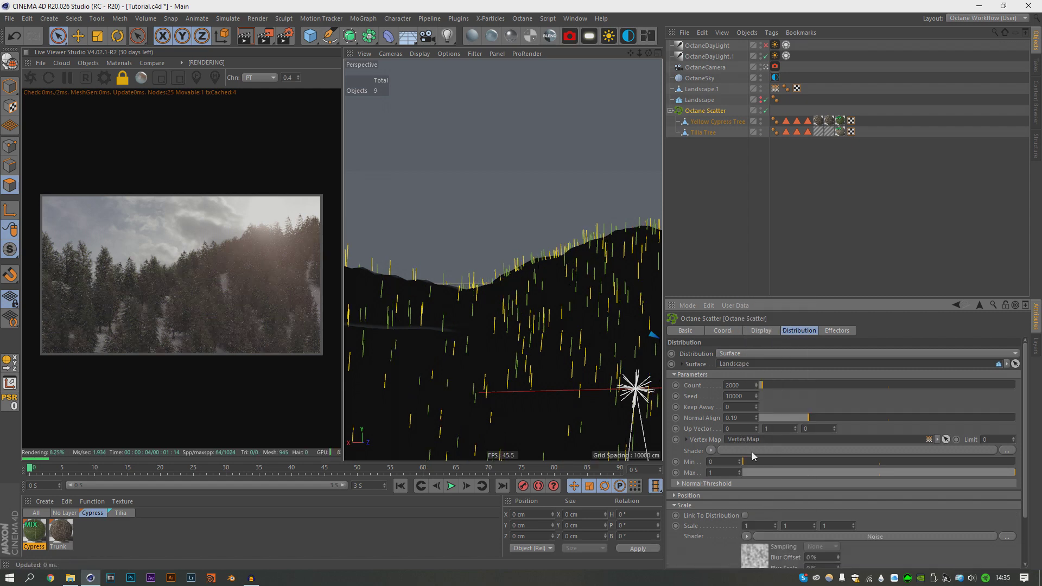
pyautogui.click(757, 559)
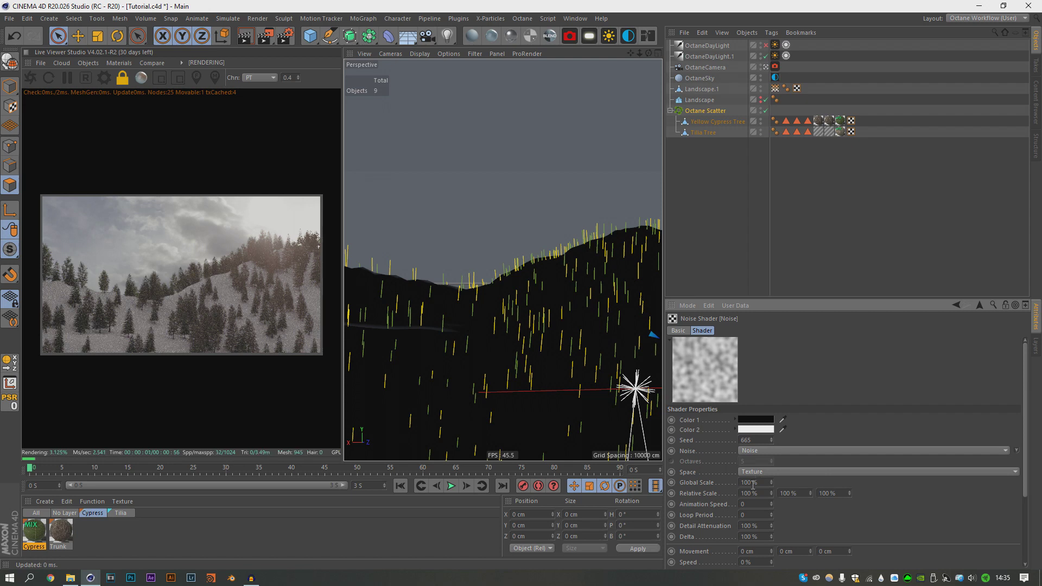
pyautogui.click(764, 450)
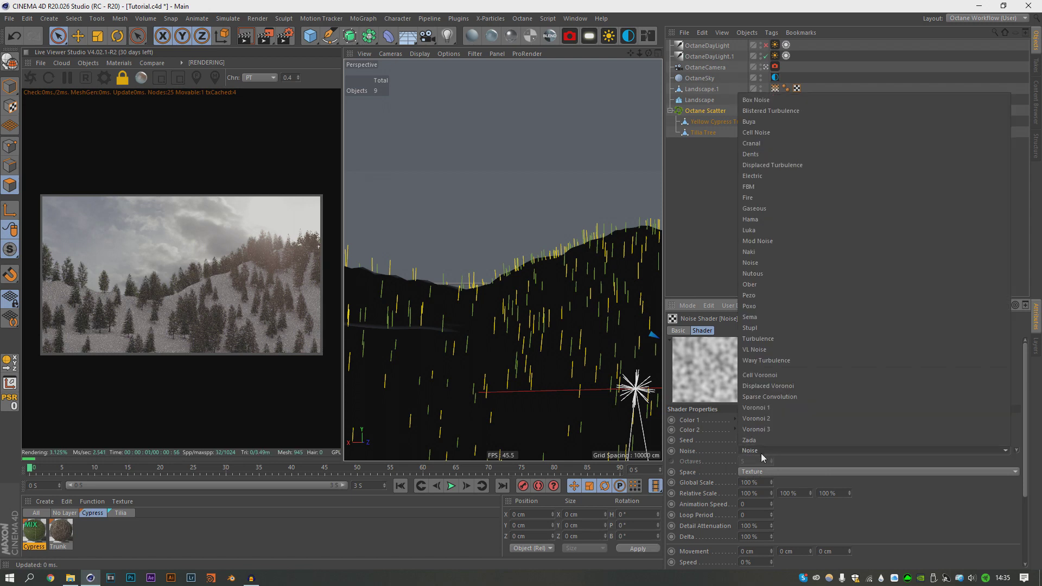
pyautogui.click(762, 340)
pyautogui.doubleClick(752, 483)
pyautogui.write('500')
pyautogui.press('Return')
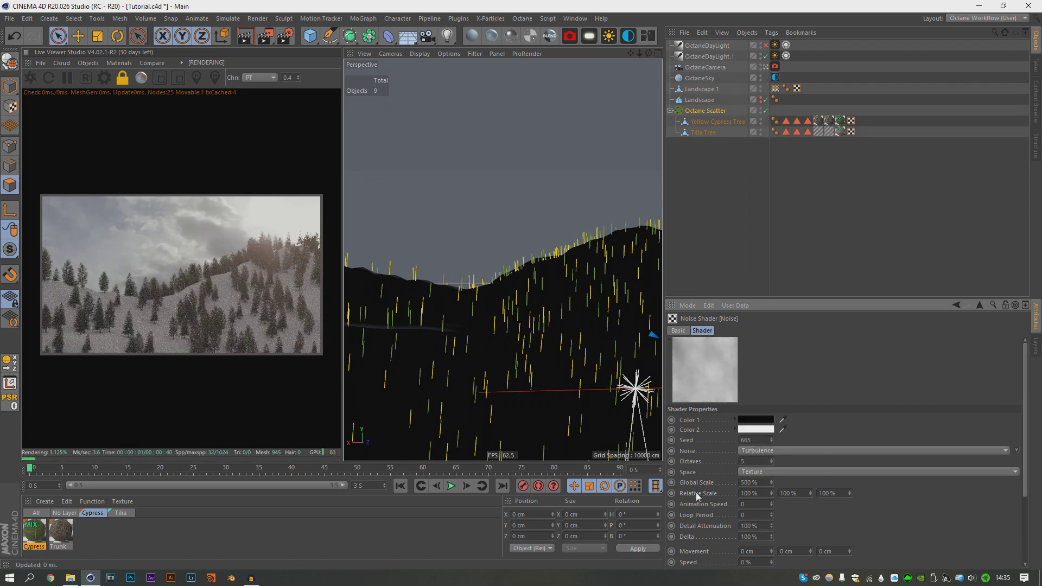
# Set the scale noise's low clip to 9%, high clip to 93% and contrast to 16%.
pyautogui.scroll(-3, 1023, 405)
pyautogui.moveTo(962, 501); pyautogui.dragTo(796, 502)
pyautogui.moveTo(897, 534); pyautogui.dragTo(917, 534)
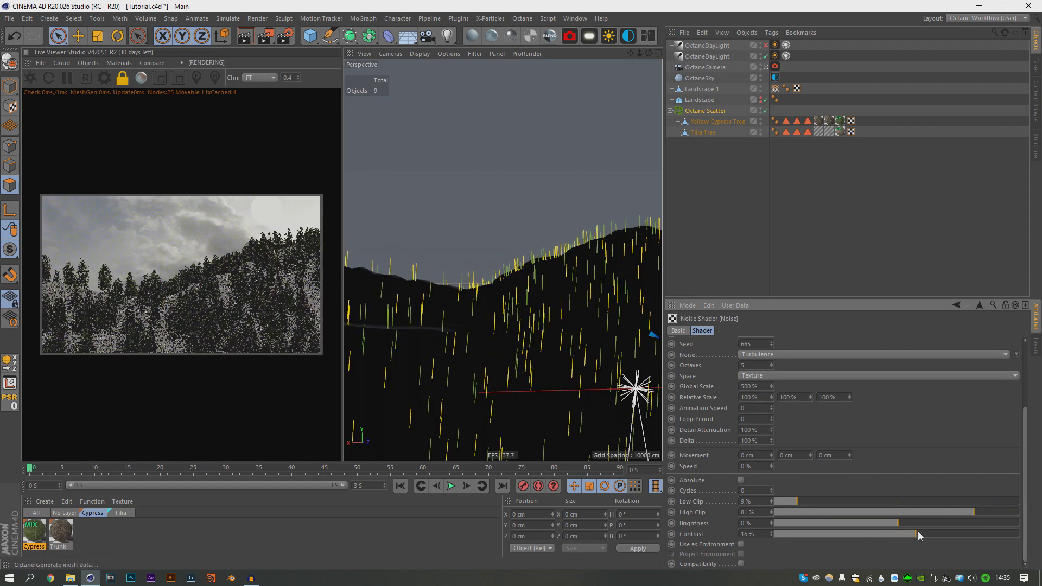
pyautogui.moveTo(974, 512); pyautogui.dragTo(1003, 513)
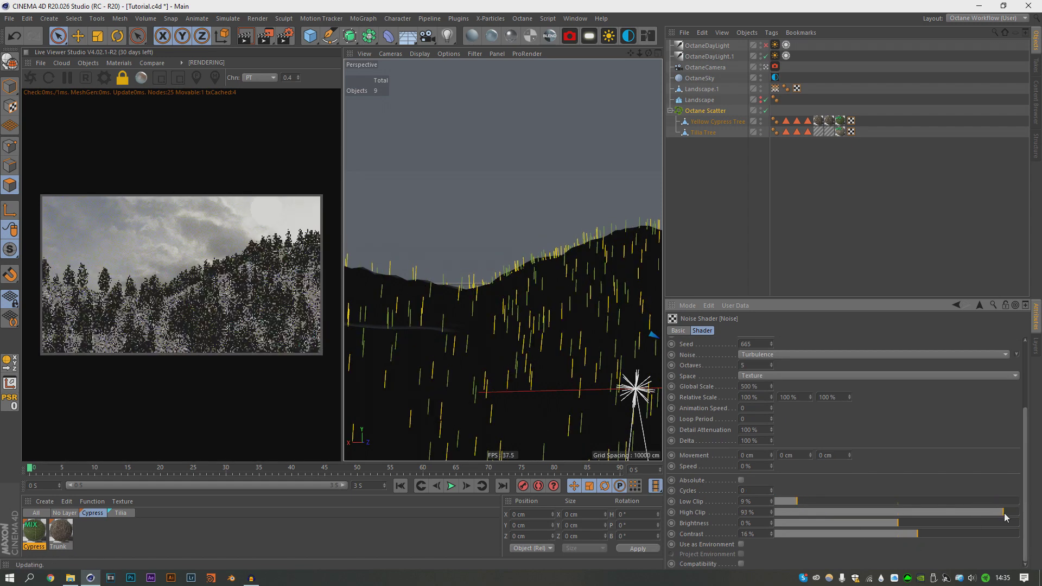
# Set the scatter's scale noise to type Noise with low clip 3%, brightness 26% and contrast 9%.
pyautogui.moveTo(789, 499); pyautogui.dragTo(783, 501)
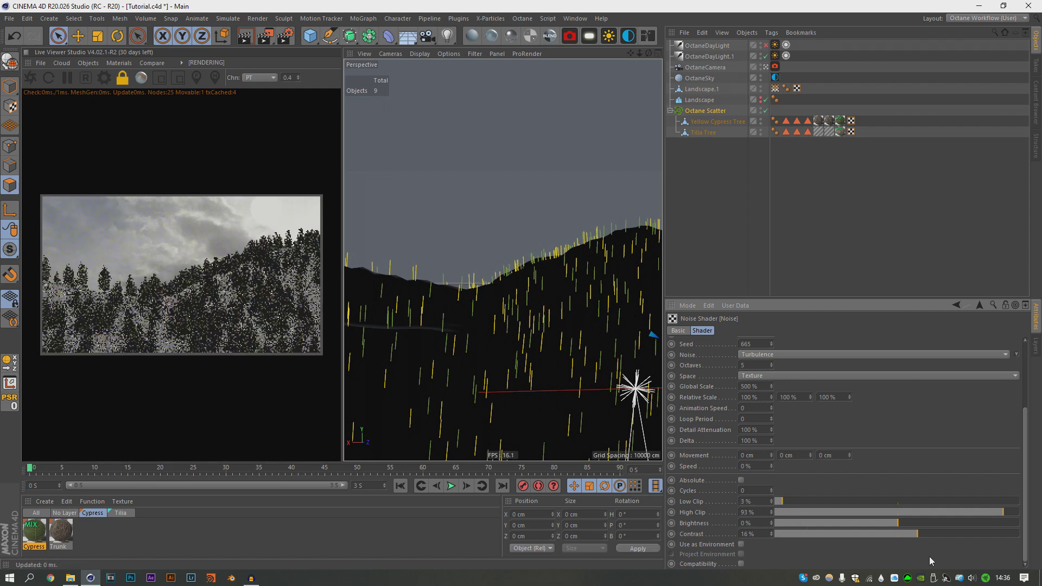
pyautogui.click(764, 354)
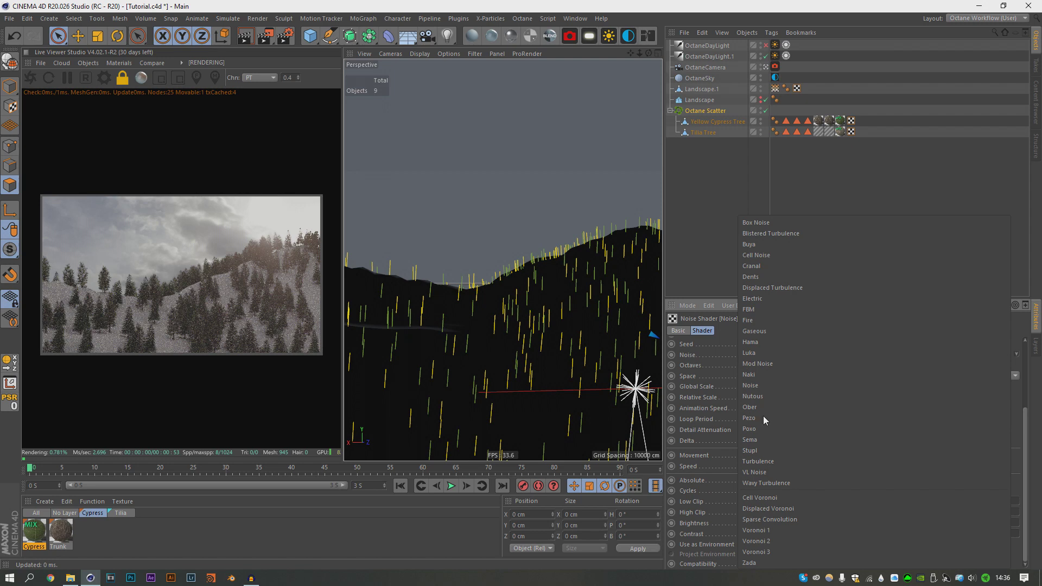
pyautogui.click(760, 386)
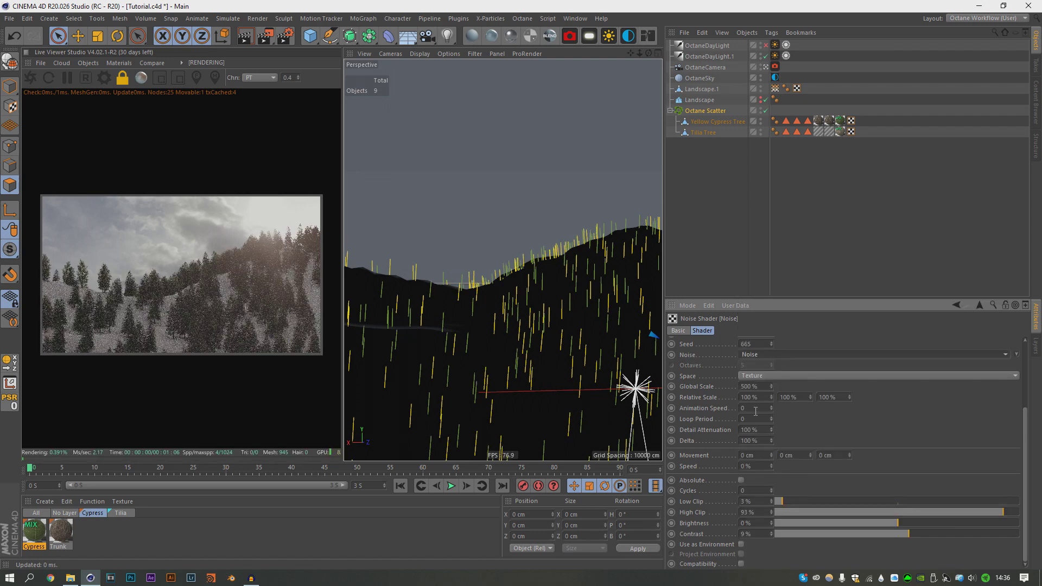
pyautogui.moveTo(897, 523); pyautogui.dragTo(917, 525)
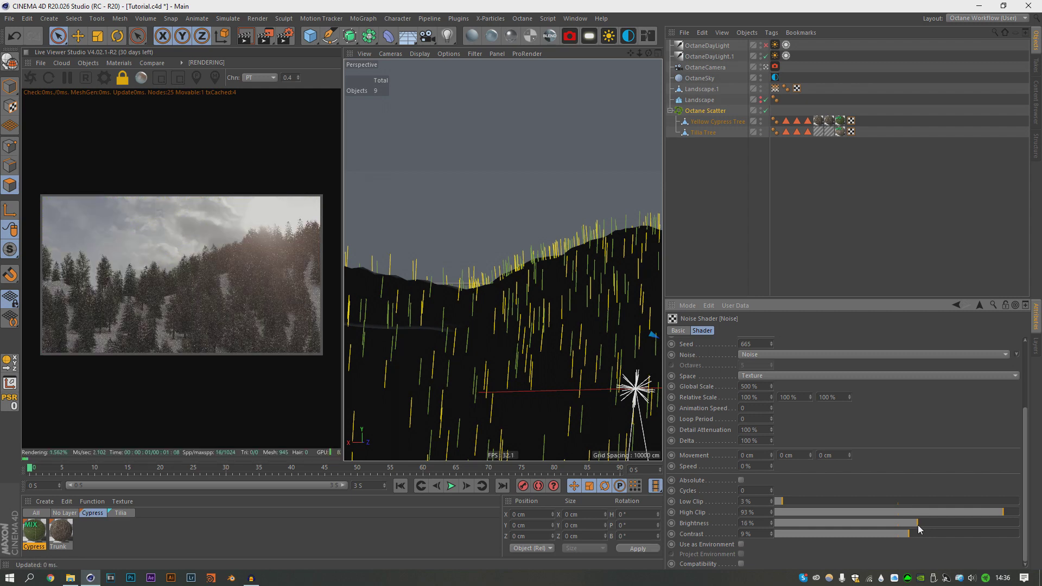
pyautogui.moveTo(917, 525); pyautogui.dragTo(930, 522)
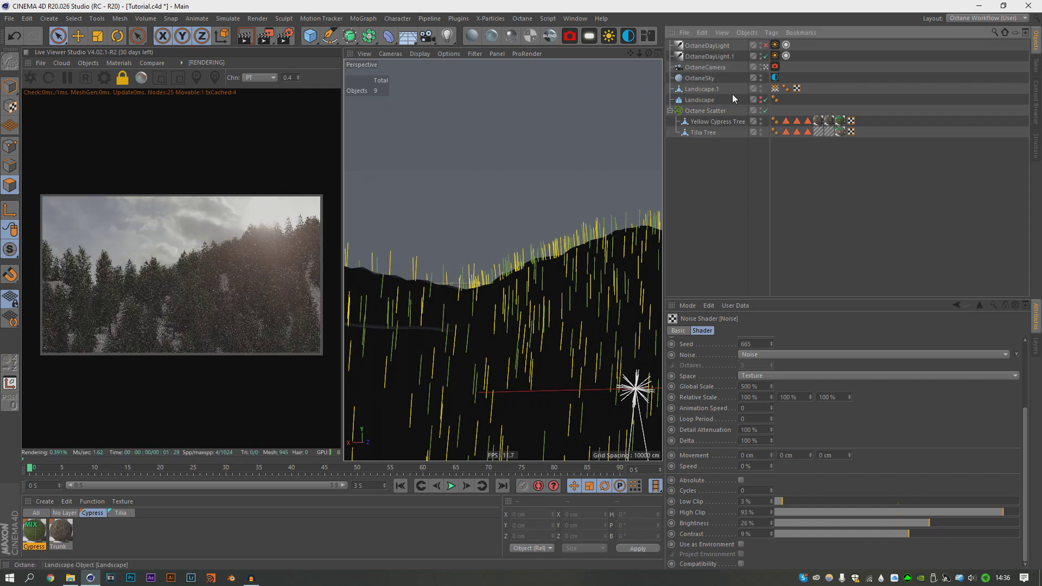
# Set the Octane Scatter's tree count to 3500.
pyautogui.click(705, 110)
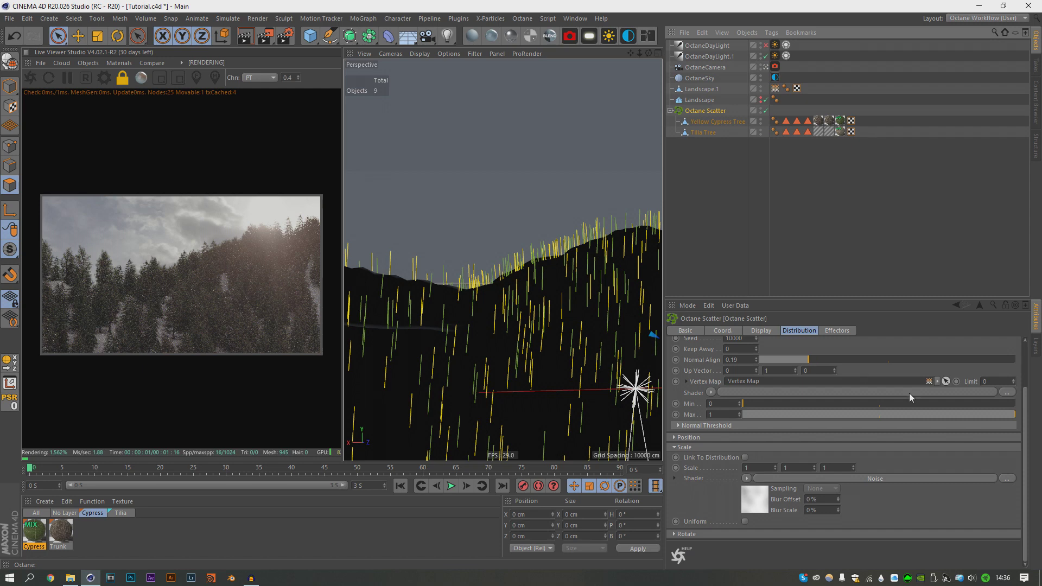
pyautogui.scroll(3, 910, 393)
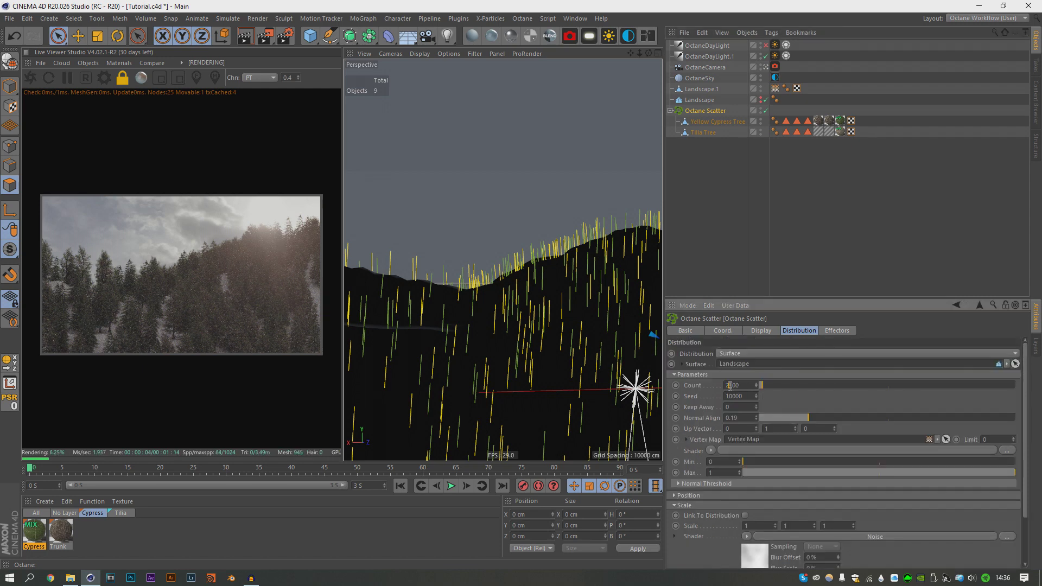
pyautogui.press('Return')
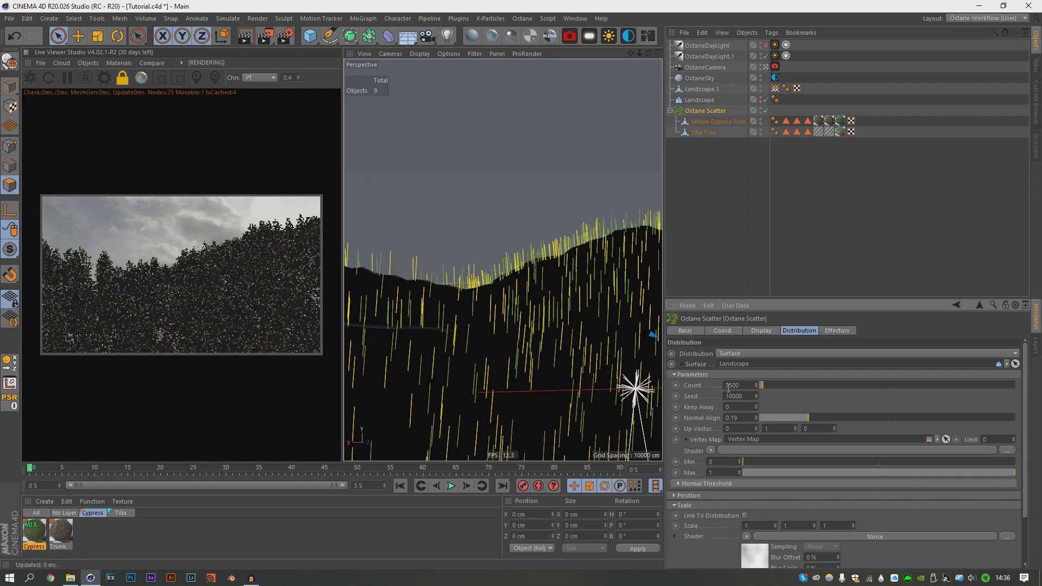
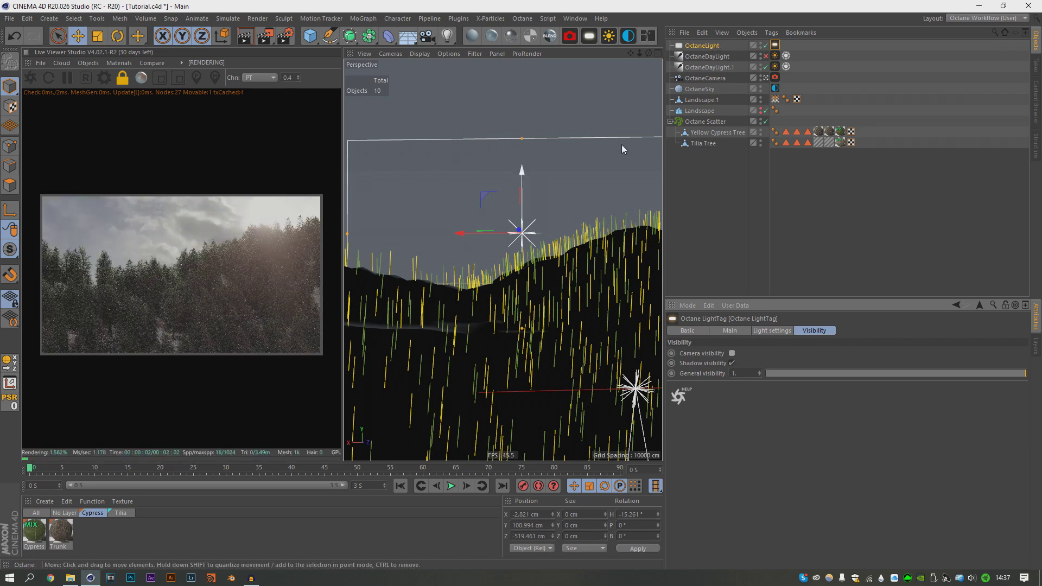
# Raise the Octane area light to about Y 152 cm and tilt its pitch to about -18°.
pyautogui.moveTo(522, 187); pyautogui.dragTo(548, 179)
pyautogui.press('r')
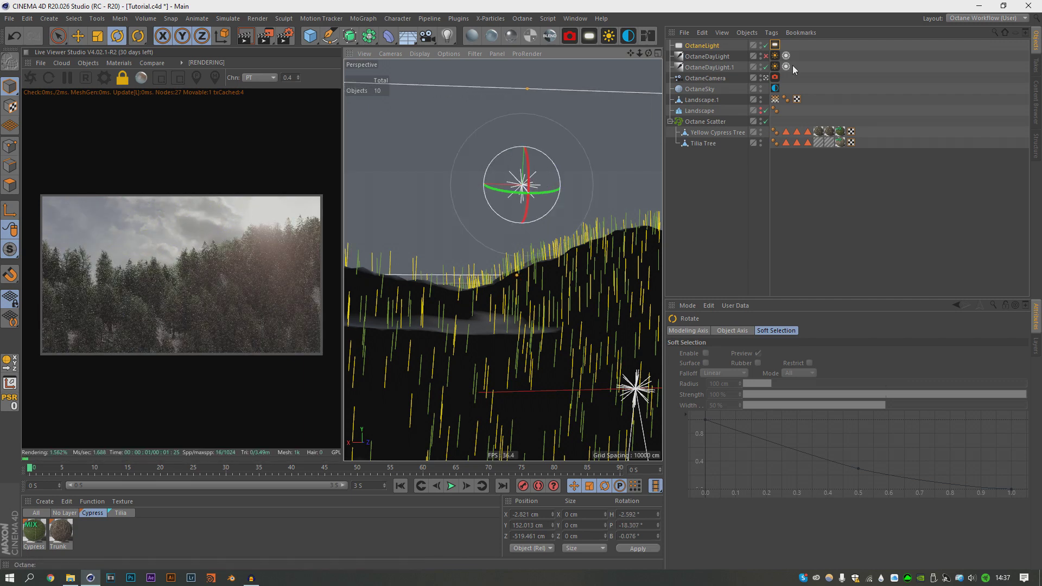
# Set the Octane area light's power to 1000 and move it to about X 1.7, Y 119, Z -420 cm.
pyautogui.click(774, 44)
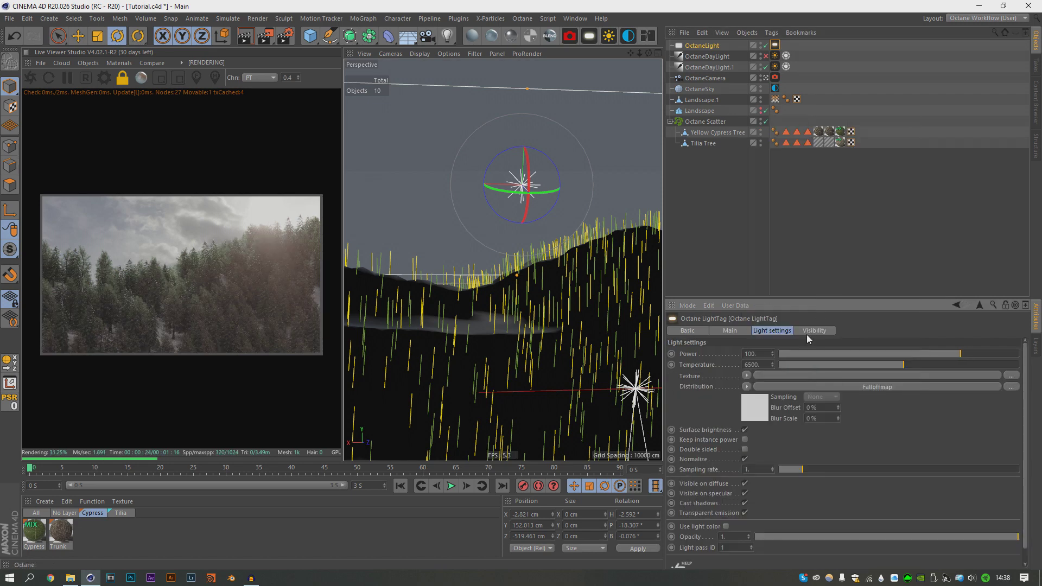
pyautogui.click(757, 353)
pyautogui.write('0')
pyautogui.press('Return')
pyautogui.press('e')
pyautogui.moveTo(535, 198); pyautogui.dragTo(553, 222)
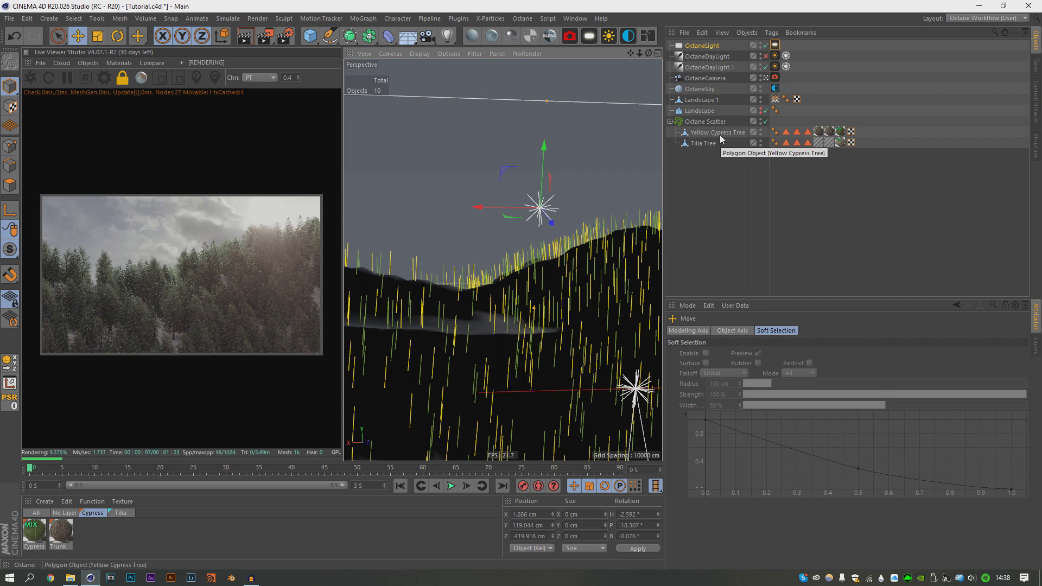
# Set the minimum value of the area light's distribution falloff map to about 0.198.
pyautogui.click(778, 45)
pyautogui.click(758, 411)
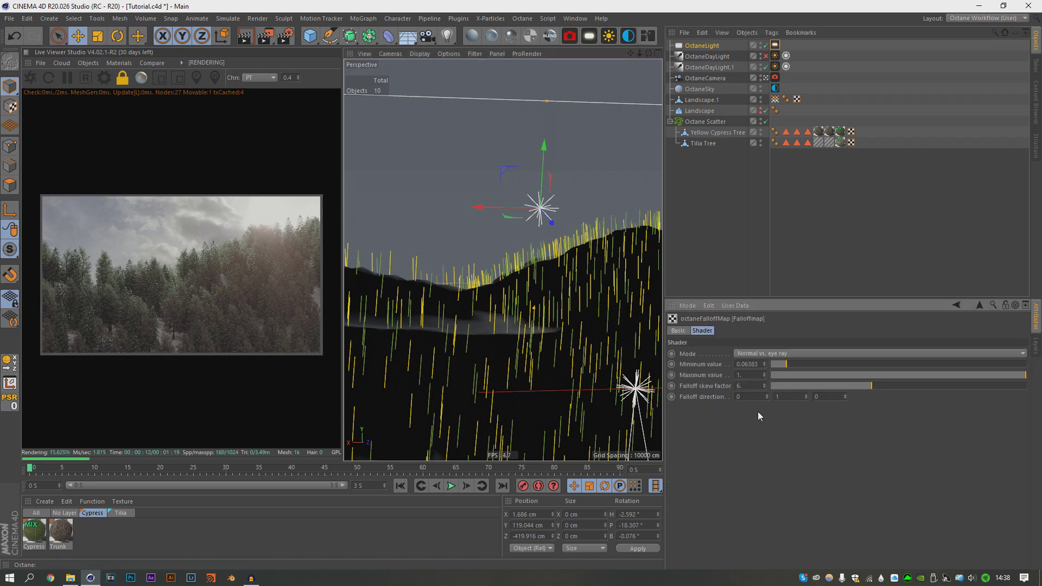
pyautogui.moveTo(823, 366)
pyautogui.mouseDown()
pyautogui.moveTo(887, 365)
pyautogui.moveTo(814, 369)
pyautogui.mouseUp()
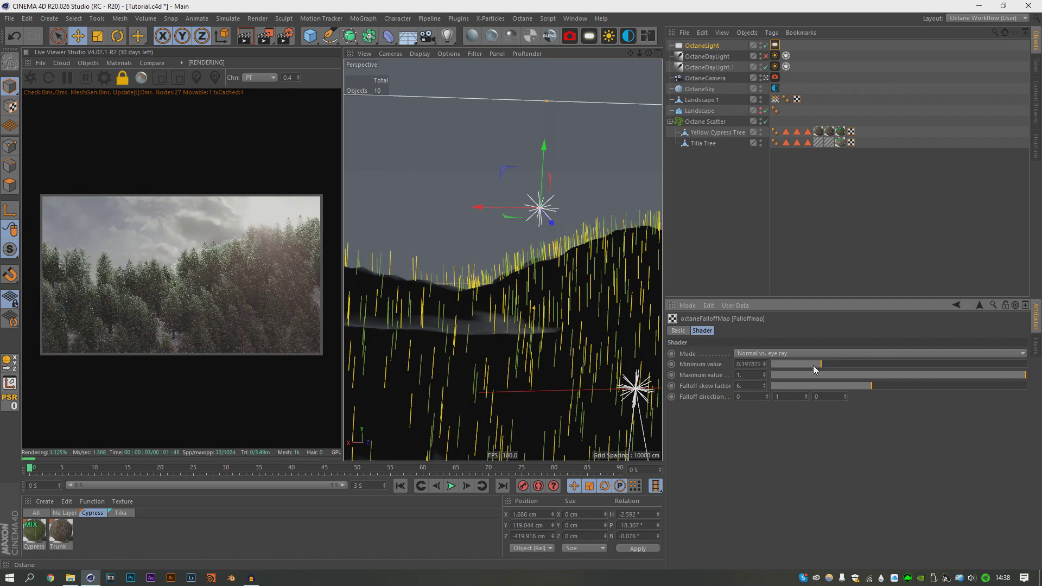
# Warm the area light's color temperature to about 3655.
pyautogui.click(980, 305)
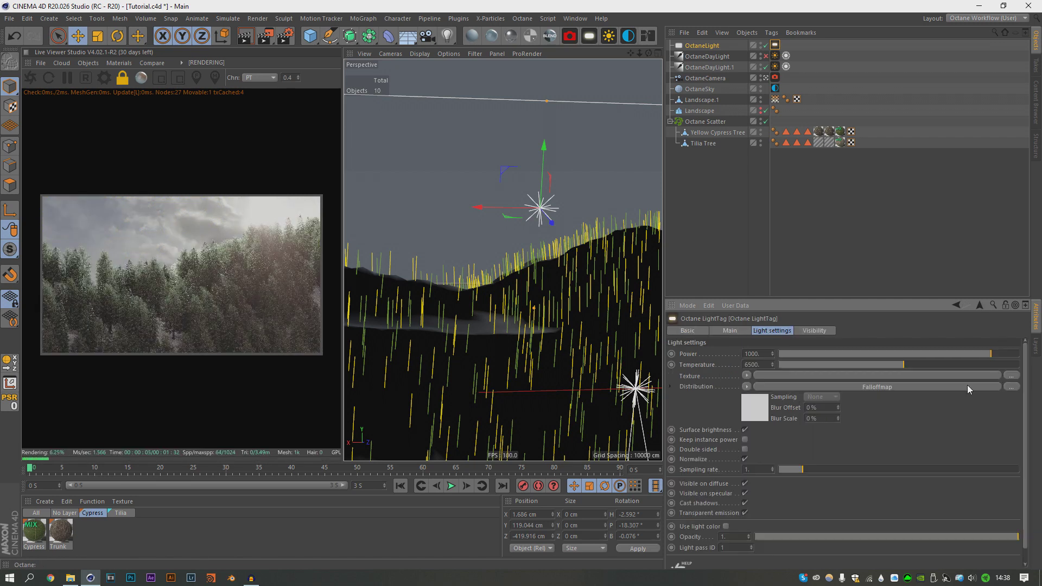
pyautogui.click(860, 365)
pyautogui.moveTo(859, 366); pyautogui.dragTo(854, 366)
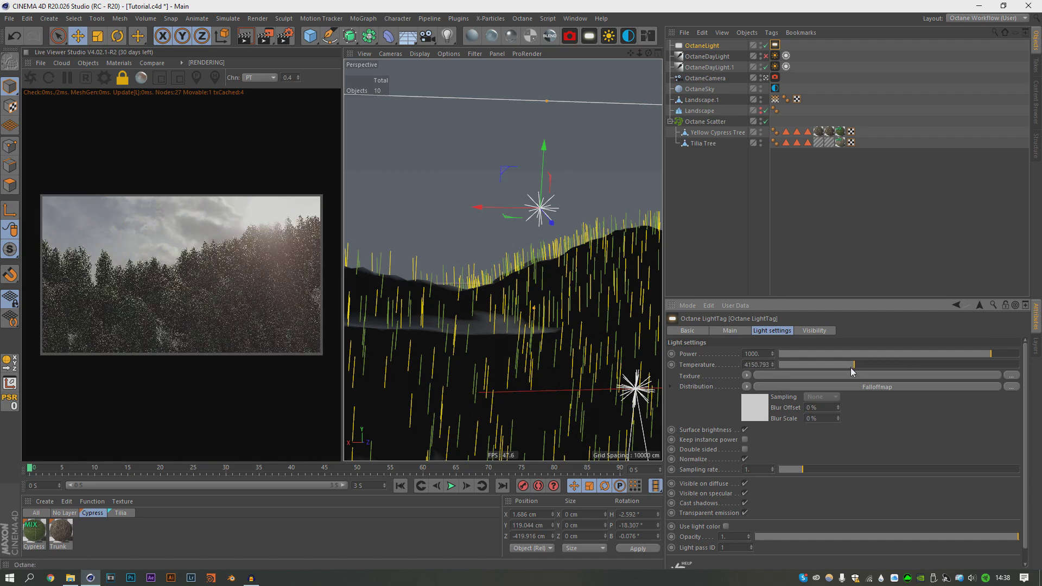
pyautogui.click(843, 364)
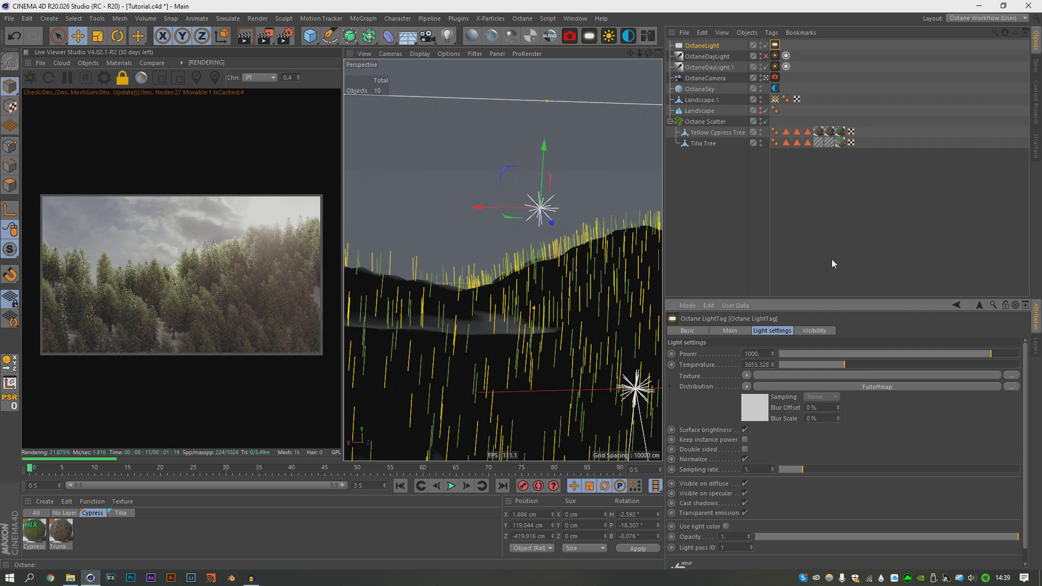
# Save the scene and add an Octane Fog Volume.
pyautogui.click(778, 184)
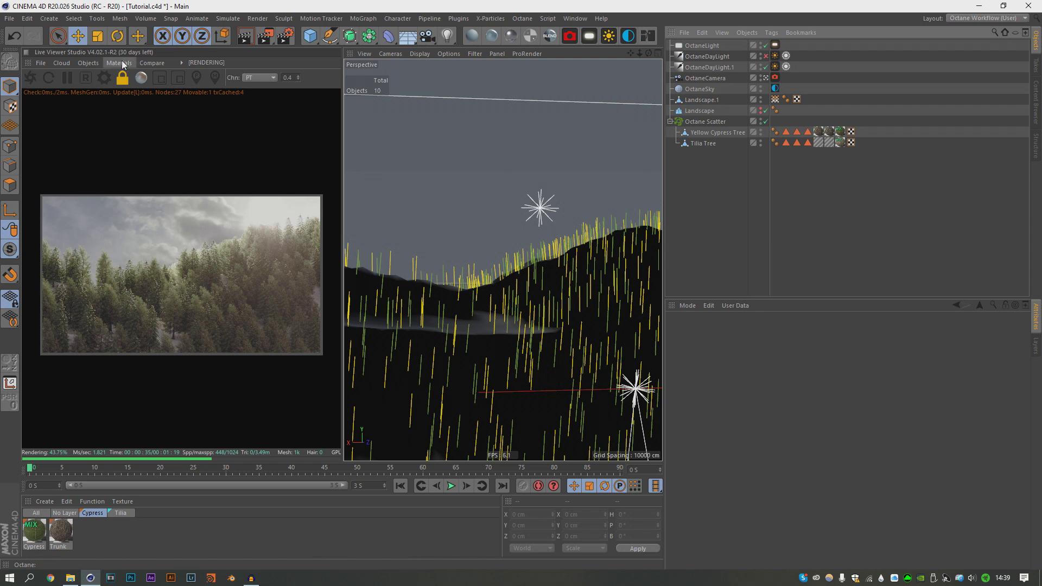
pyautogui.hotkey('ctrl', 's')
pyautogui.click(88, 62)
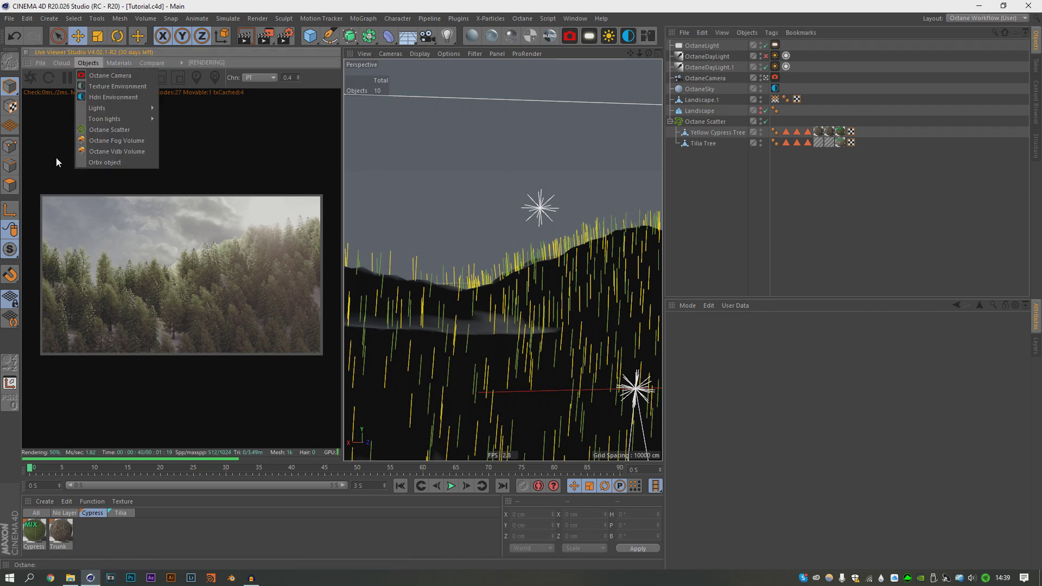
pyautogui.click(114, 140)
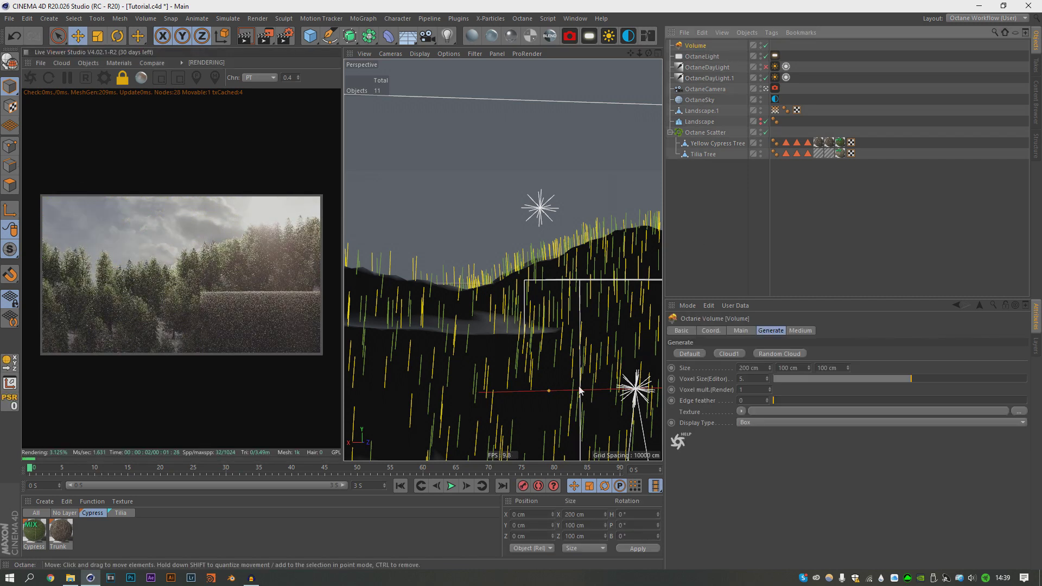
# Move the fog volume over the forested hillside, to about X 107, Y 53, Z -63 cm.
pyautogui.press('F2')
pyautogui.press('h')
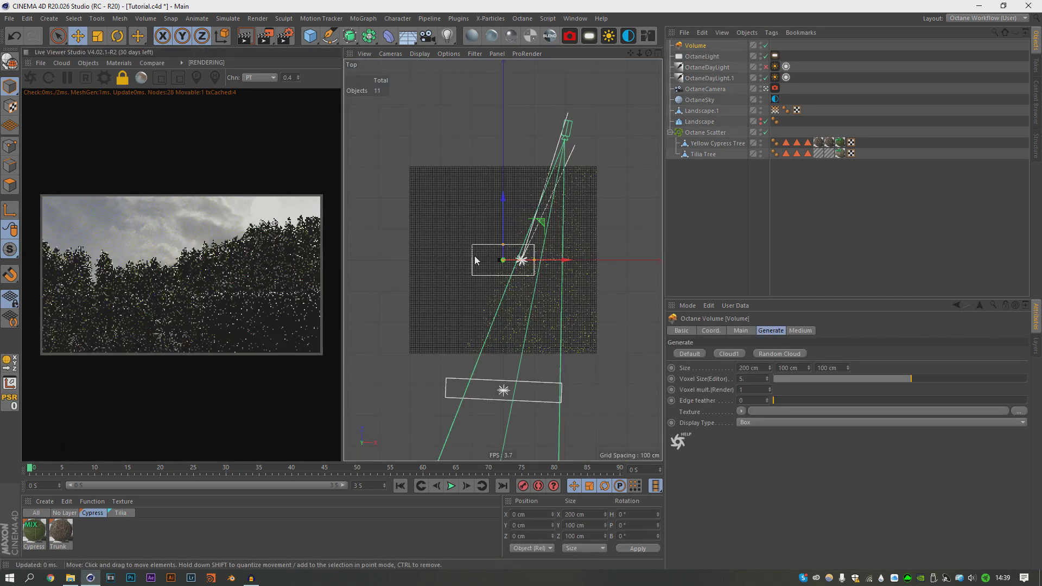
pyautogui.moveTo(522, 265); pyautogui.dragTo(577, 327)
pyautogui.press('F1')
pyautogui.moveTo(516, 297); pyautogui.dragTo(466, 274)
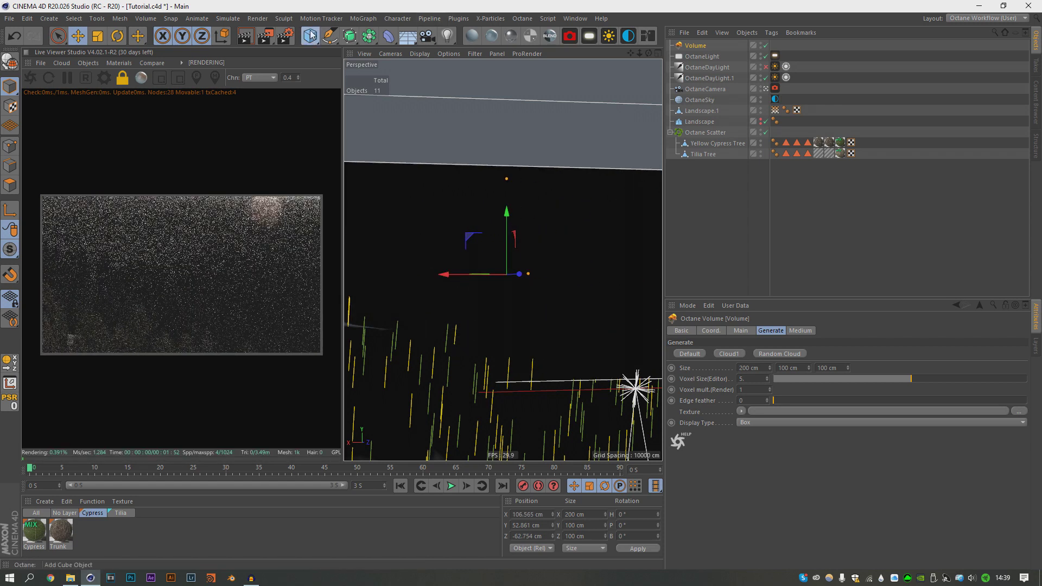
# Add a sphere and nest it under the fog volume as its shape source.
pyautogui.moveTo(310, 36); pyautogui.dragTo(312, 117)
pyautogui.moveTo(705, 45); pyautogui.dragTo(695, 56)
pyautogui.moveTo(617, 315); pyautogui.dragTo(595, 396)
# Apply the Cloud1 preset to the fog volume and set its noise's low clip to 42% and high clip to 59%.
pyautogui.click(695, 45)
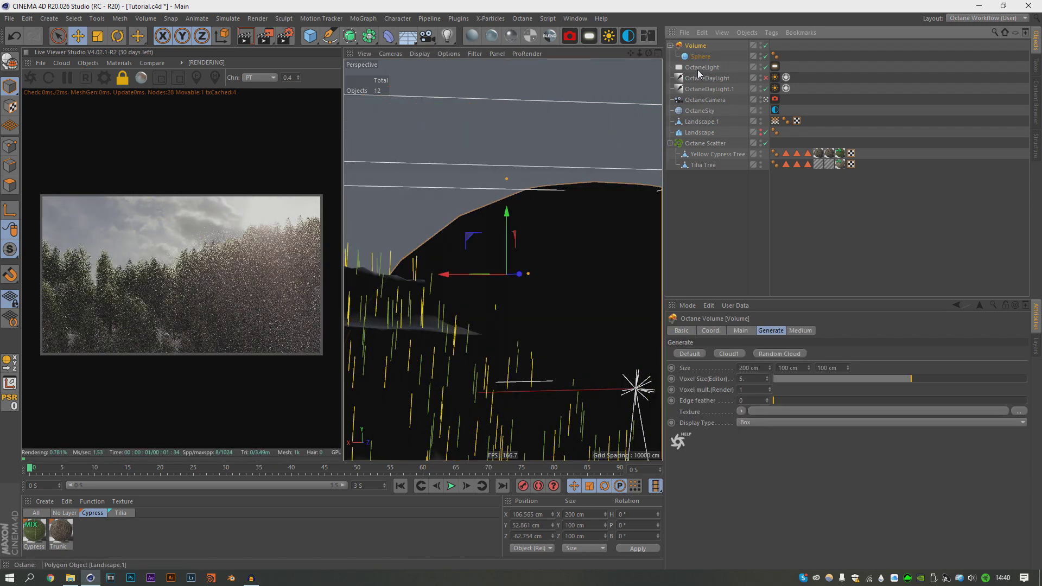
pyautogui.click(728, 354)
pyautogui.click(878, 411)
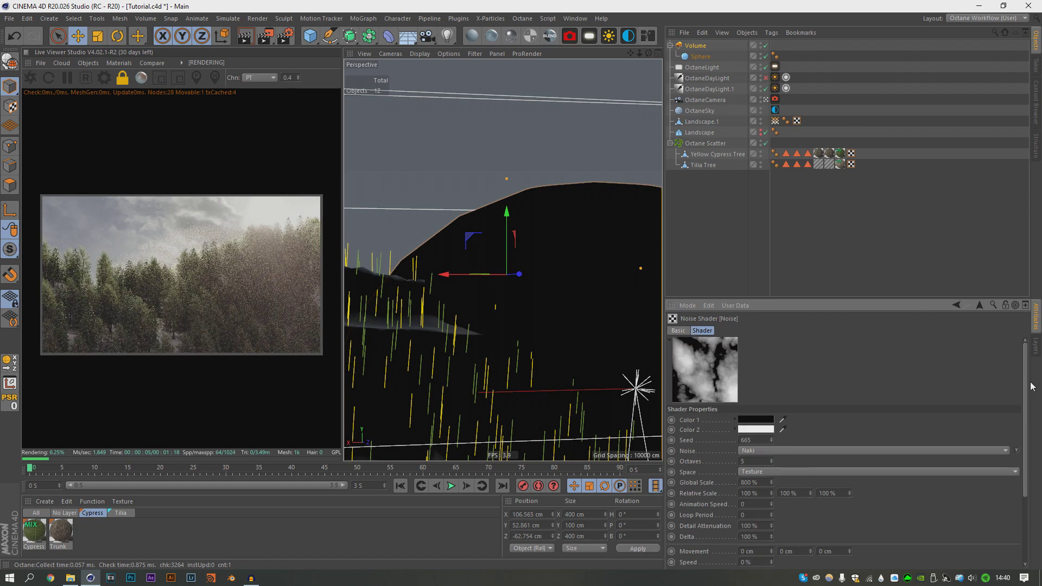
pyautogui.moveTo(947, 513); pyautogui.dragTo(921, 517)
pyautogui.moveTo(848, 501); pyautogui.dragTo(877, 502)
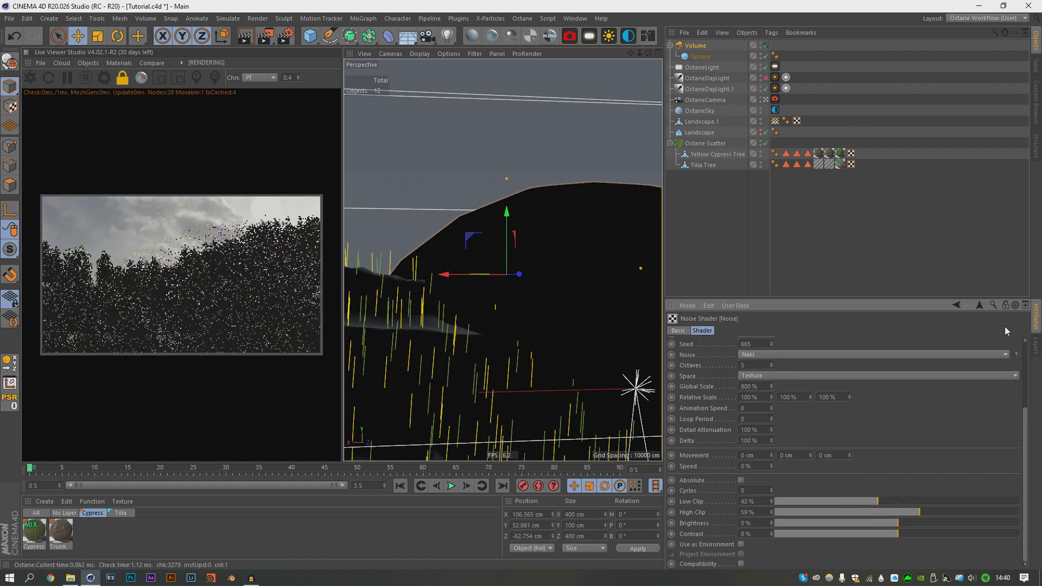
# Set the volume medium's density to about 42.9 and step length to about 1.8, and expand its absorption, scattering and emission settings.
pyautogui.click(977, 304)
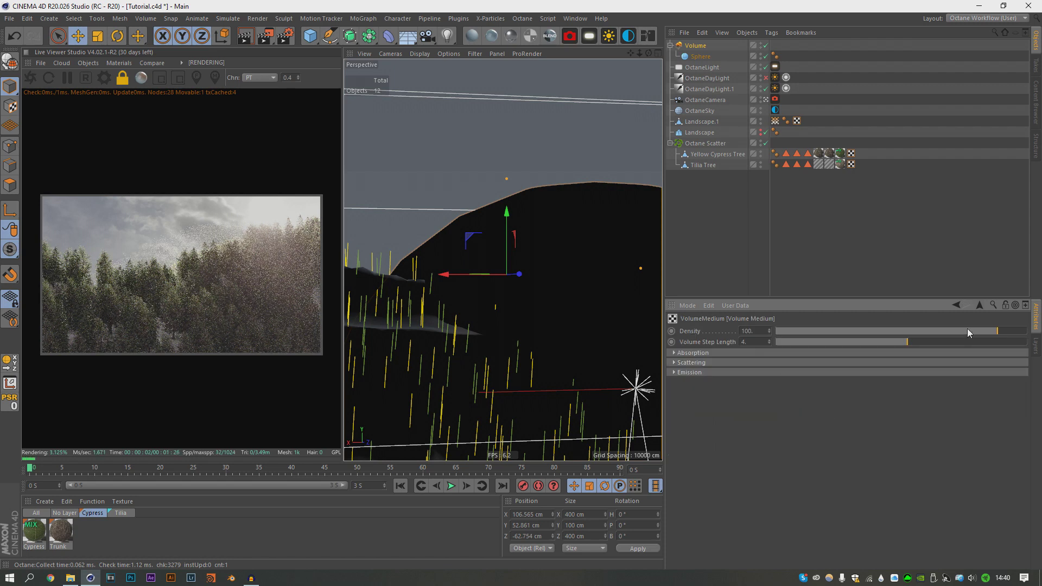
pyautogui.moveTo(977, 330)
pyautogui.mouseDown()
pyautogui.moveTo(965, 333)
pyautogui.moveTo(985, 330)
pyautogui.mouseUp()
pyautogui.moveTo(906, 343)
pyautogui.mouseDown()
pyautogui.moveTo(864, 347)
pyautogui.moveTo(887, 347)
pyautogui.mouseUp()
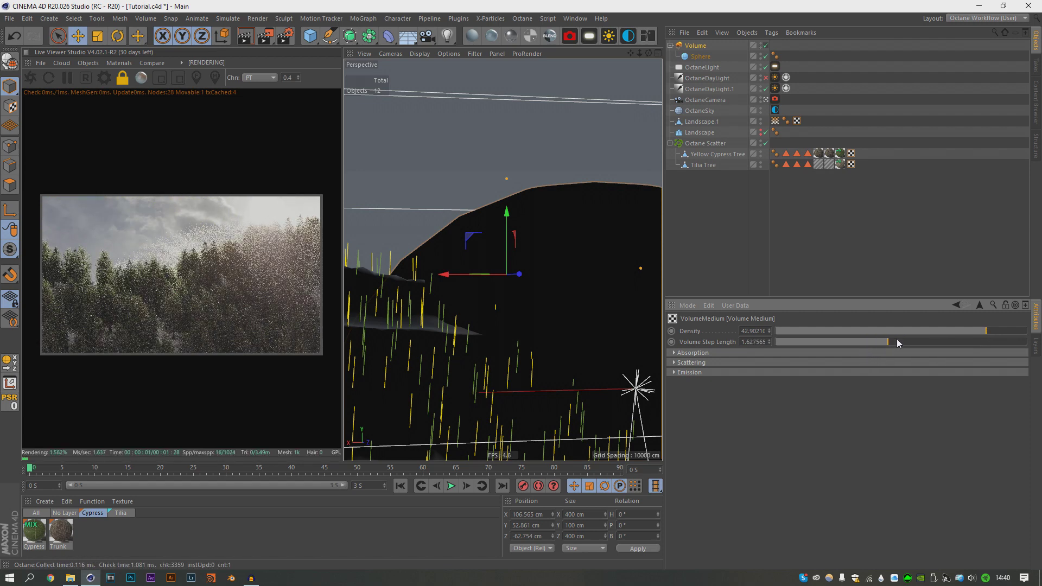
pyautogui.moveTo(888, 342)
pyautogui.mouseDown()
pyautogui.moveTo(877, 344)
pyautogui.moveTo(890, 343)
pyautogui.mouseUp()
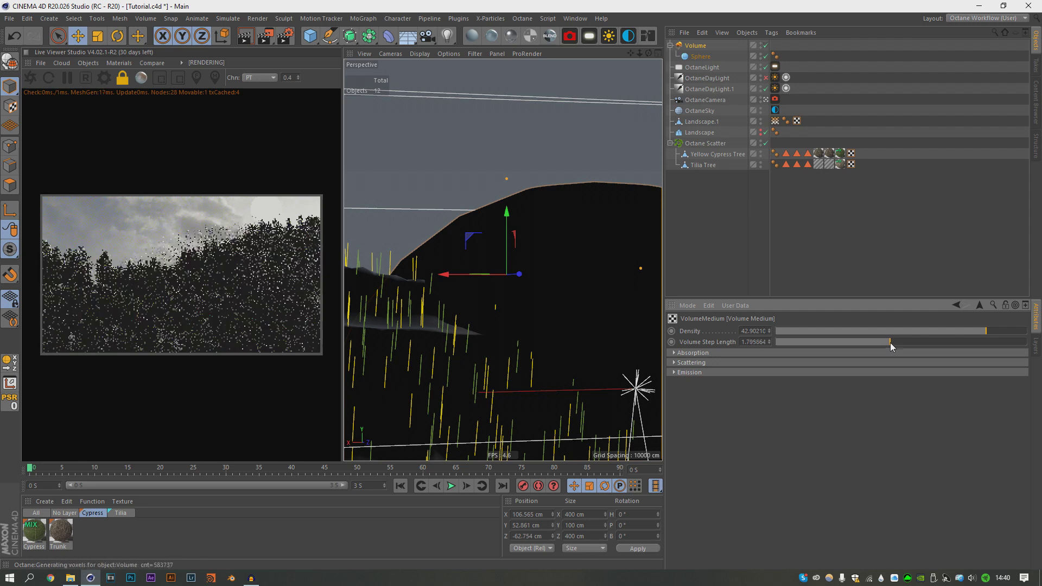
pyautogui.keyDown('ctrl'); pyautogui.click(682, 373); pyautogui.keyUp('ctrl')
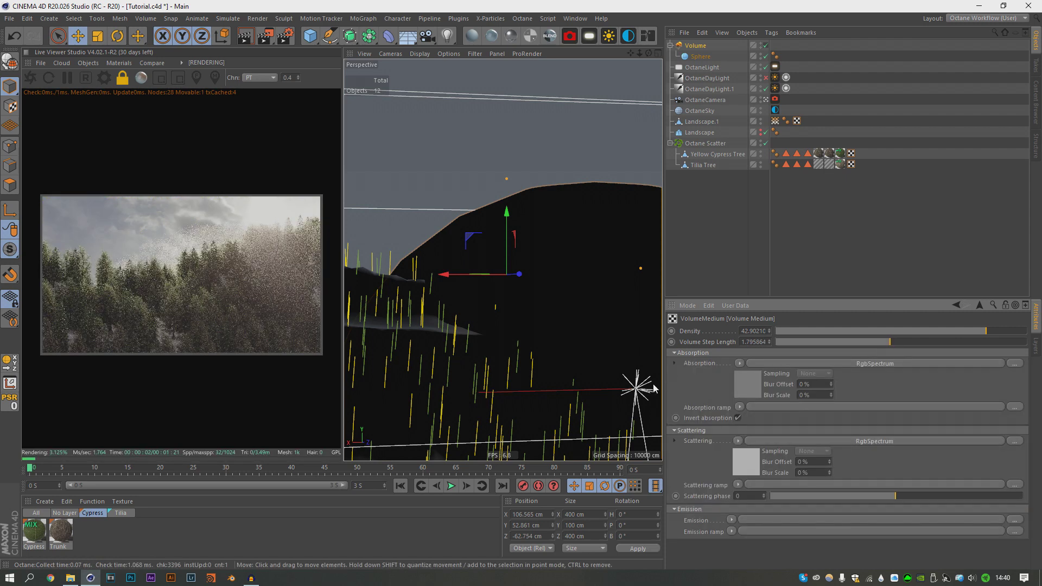
# Set the fog volume's voxel size to about 2.42 and its edge feather to about 0.52.
pyautogui.click(655, 388)
pyautogui.moveTo(896, 380)
pyautogui.mouseDown()
pyautogui.moveTo(881, 380)
pyautogui.moveTo(896, 379)
pyautogui.mouseUp()
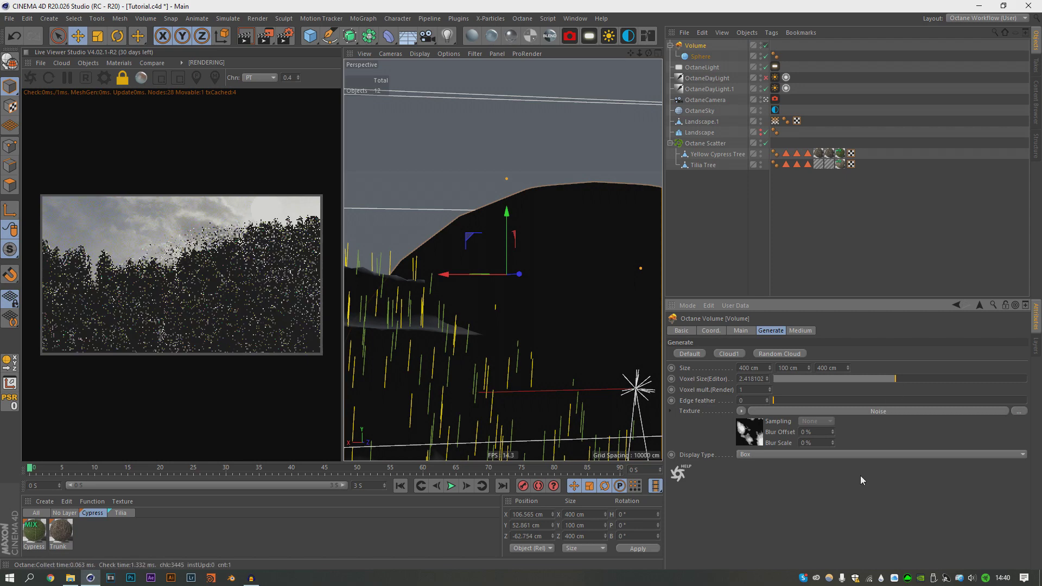
pyautogui.moveTo(808, 401); pyautogui.dragTo(904, 402)
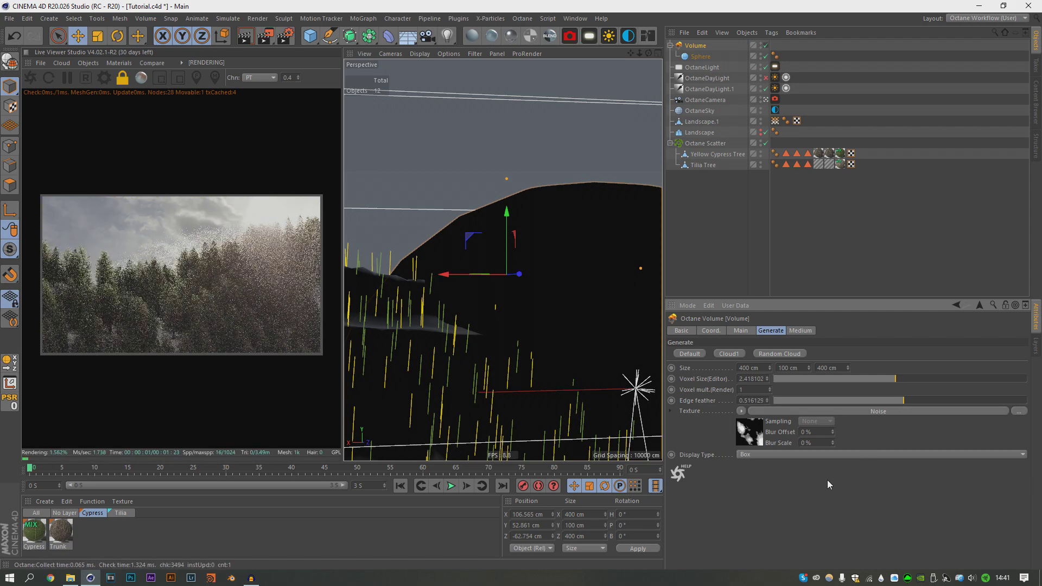
# Display the fog volume as Line and move it to about Y 35, Z -32 cm.
pyautogui.click(755, 454)
pyautogui.click(753, 474)
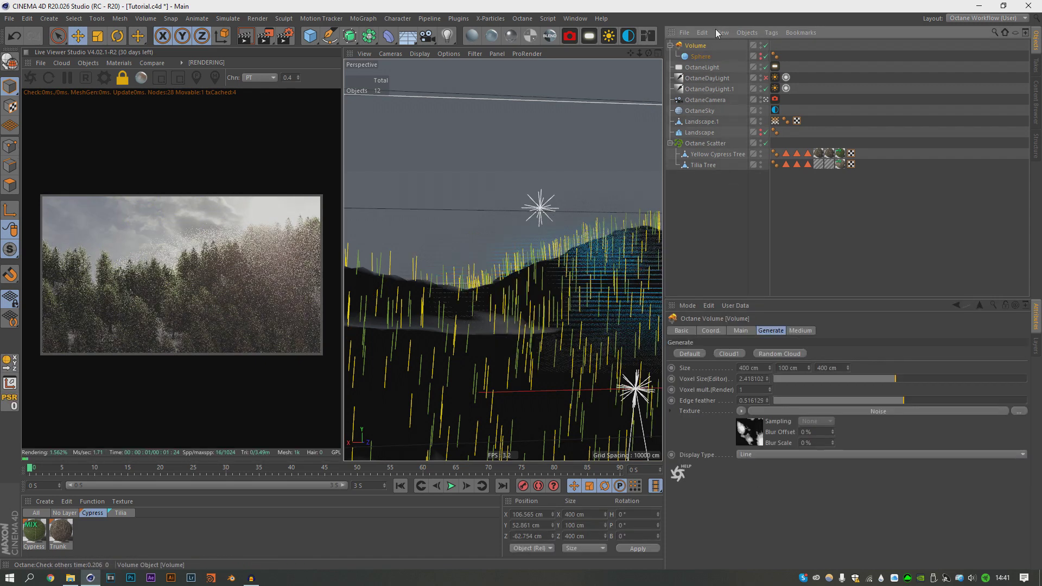
pyautogui.moveTo(507, 237); pyautogui.dragTo(525, 276)
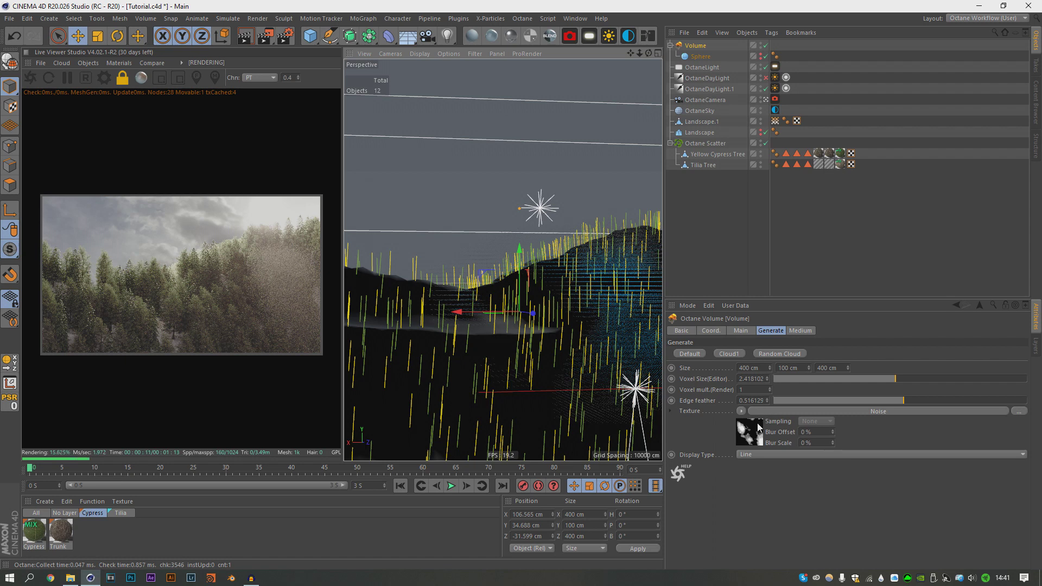
# Set the global scale of the fog volume's noise to 200%.
pyautogui.click(796, 329)
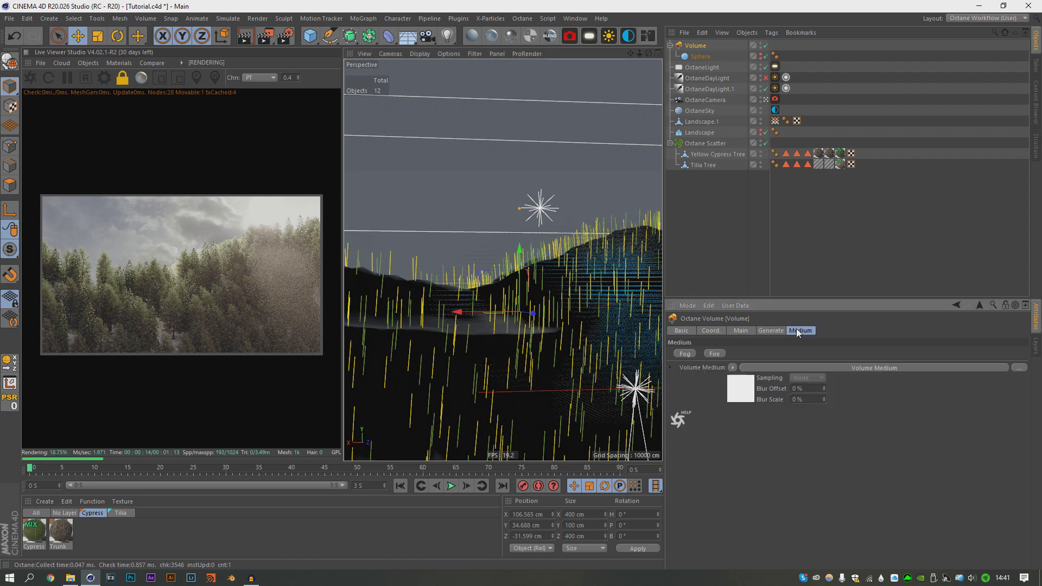
pyautogui.click(772, 434)
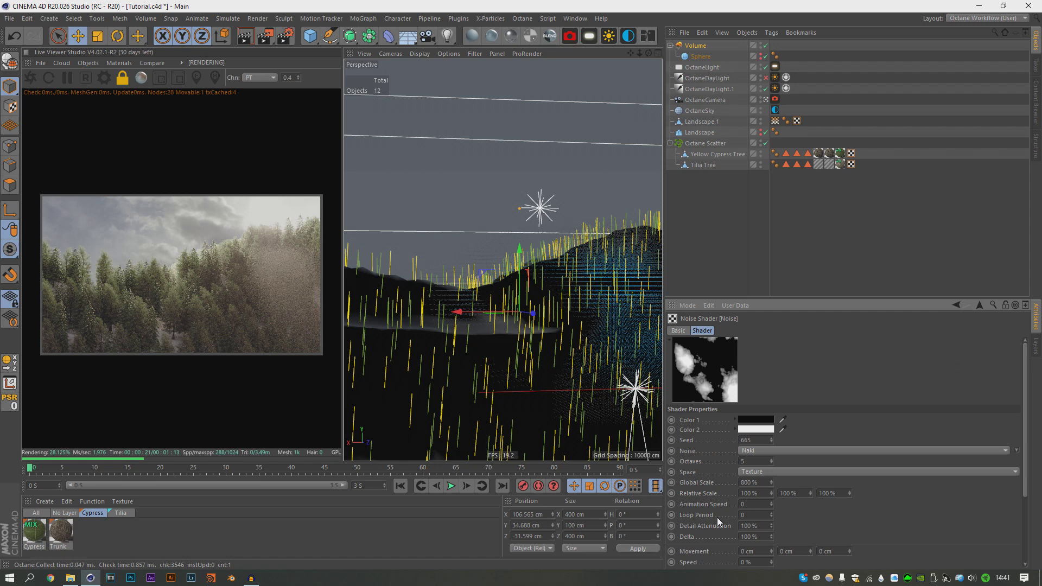
pyautogui.moveTo(730, 481); pyautogui.dragTo(717, 484)
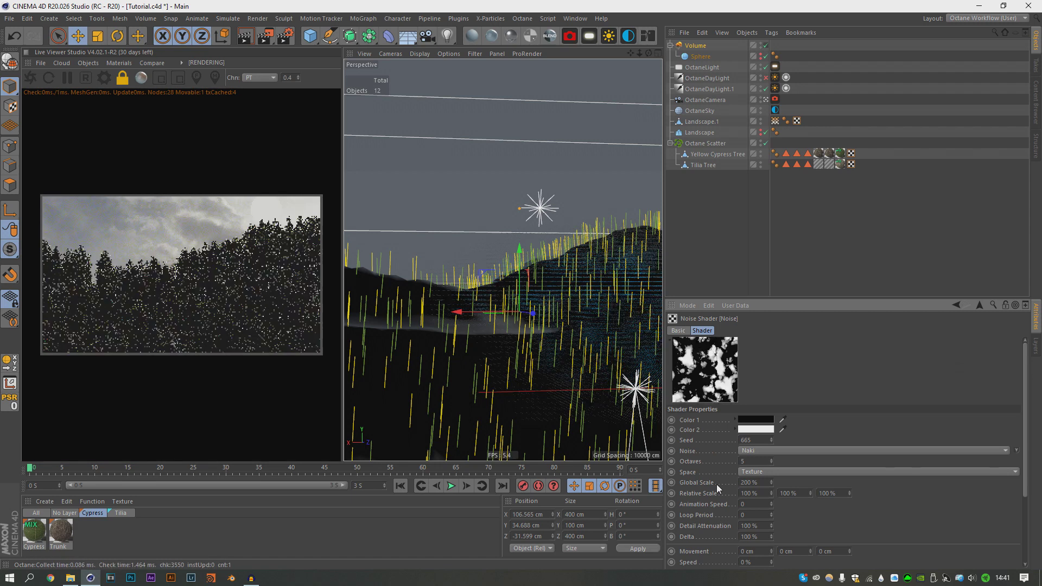
pyautogui.scroll(-4, 984, 416)
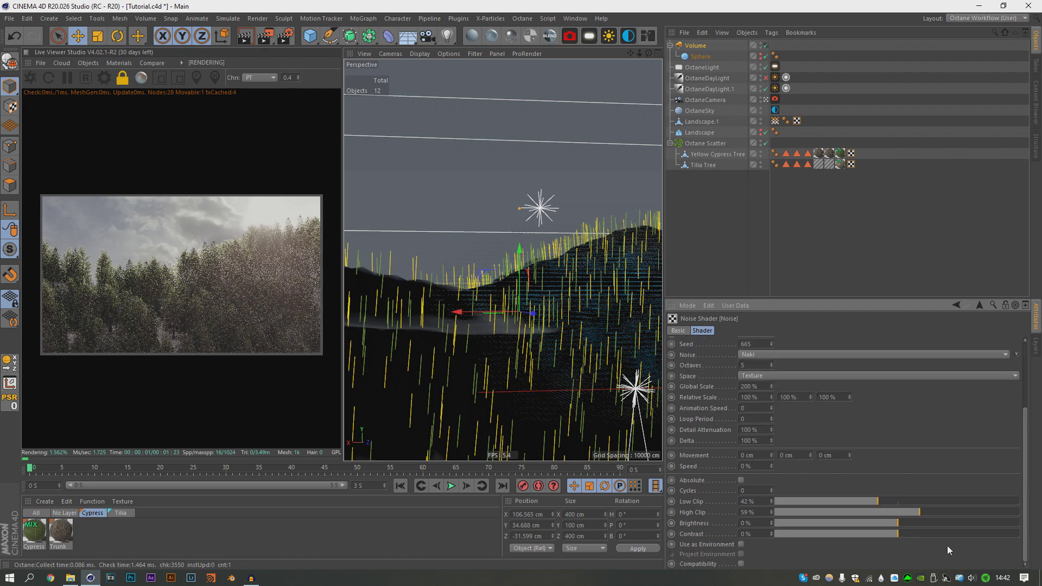
# Set the fog volume's voxel size to about 1.48, save the project and deselect the volume.
pyautogui.click(948, 536)
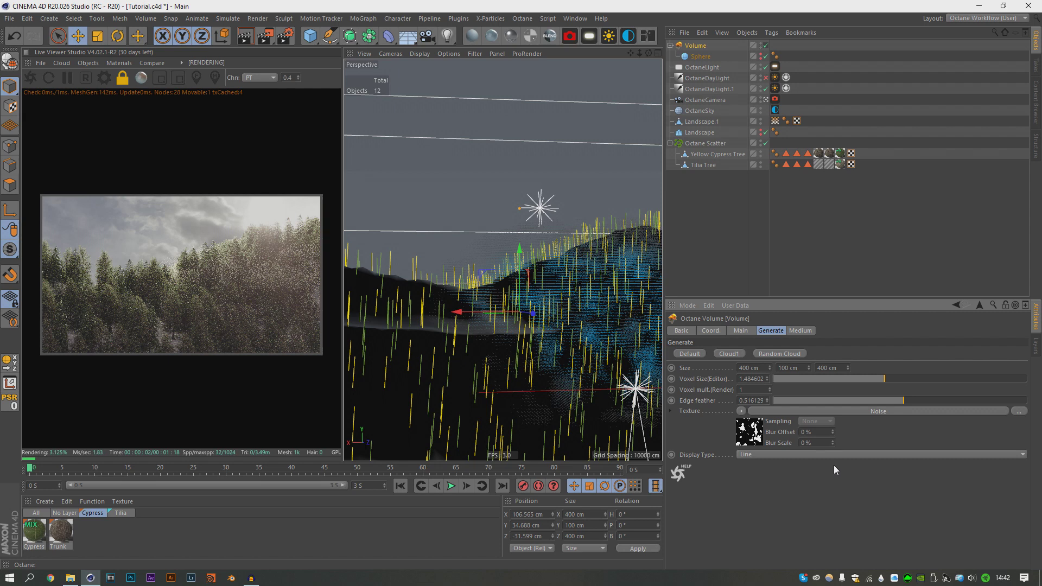
pyautogui.hotkey('ctrl', 's')
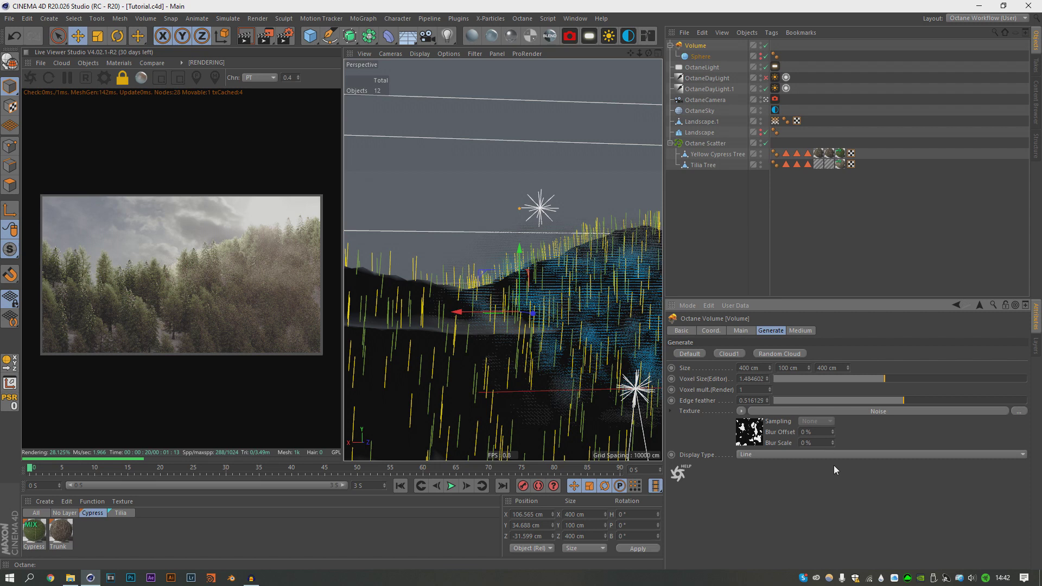
pyautogui.click(807, 253)
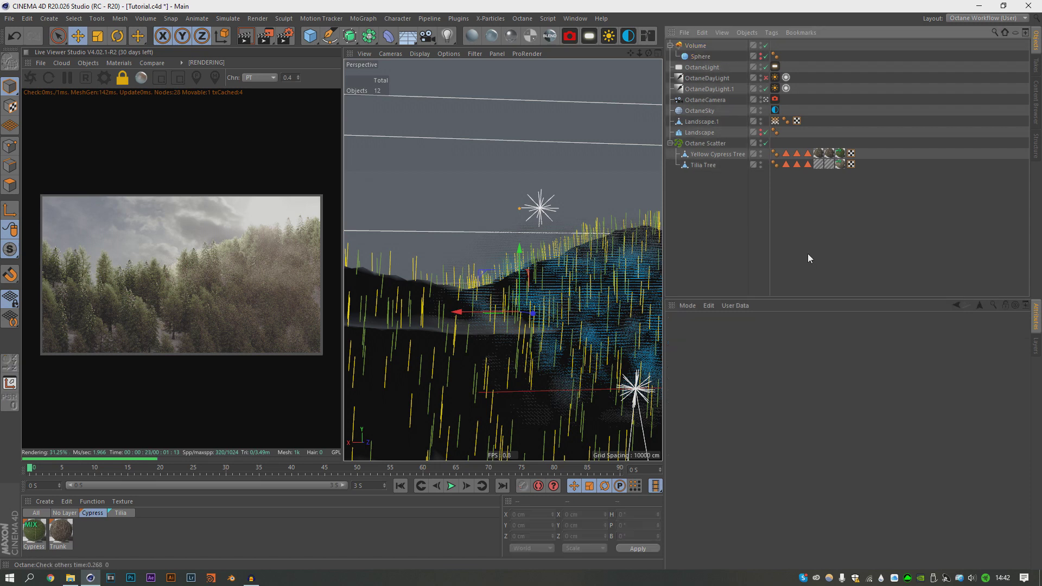
# Set the Octane Scatter's count to 5000 and the high clip of its scale noise to 65%.
pyautogui.click(711, 144)
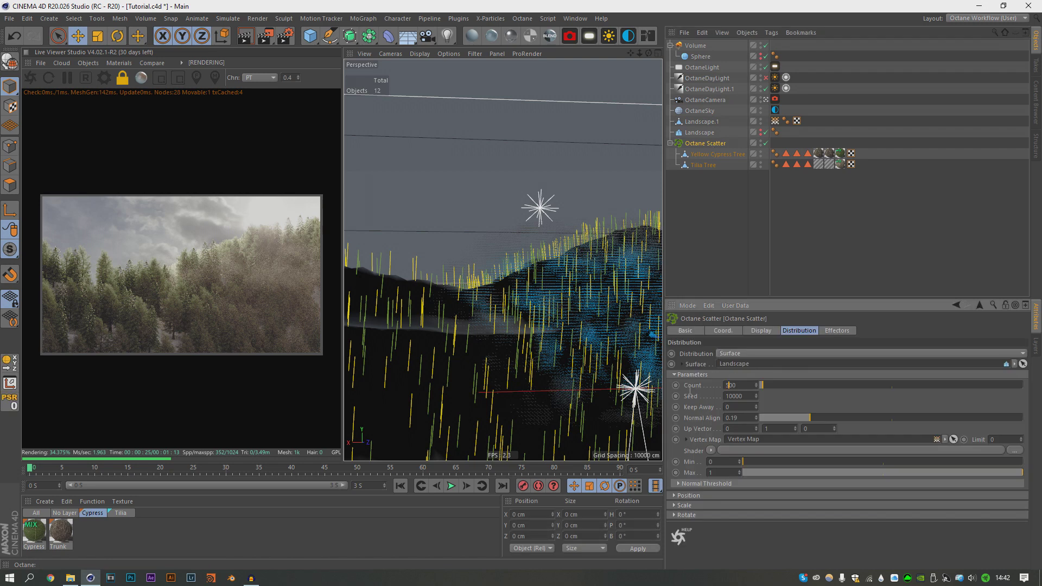
pyautogui.press('Return')
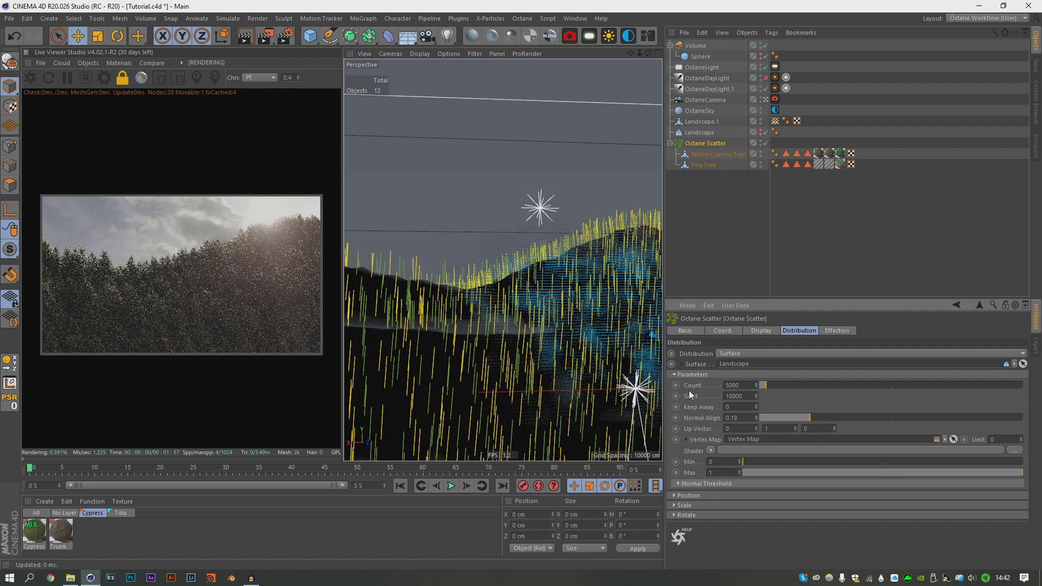
pyautogui.click(674, 507)
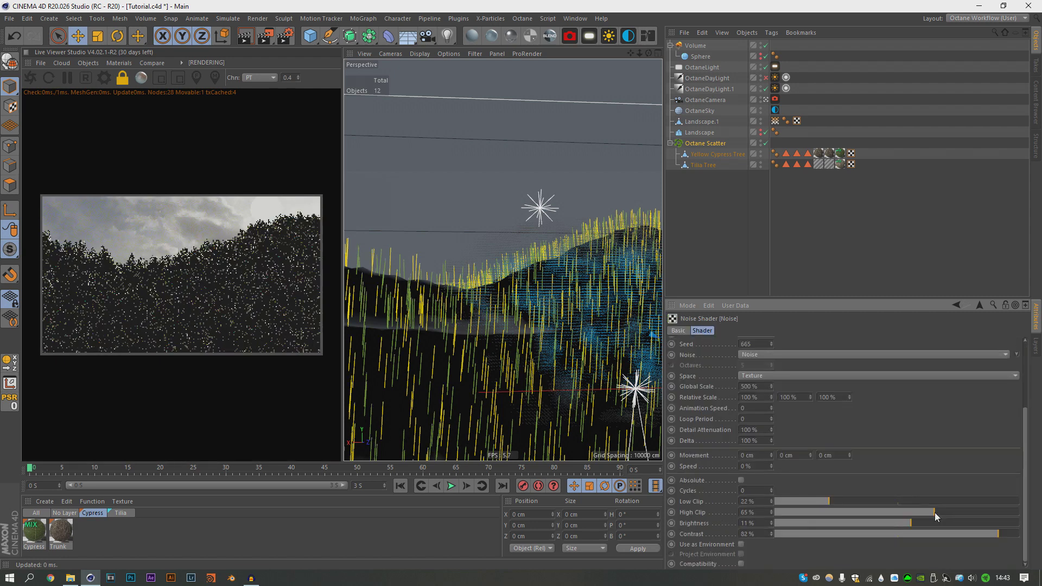
pyautogui.scroll(-3, 746, 352)
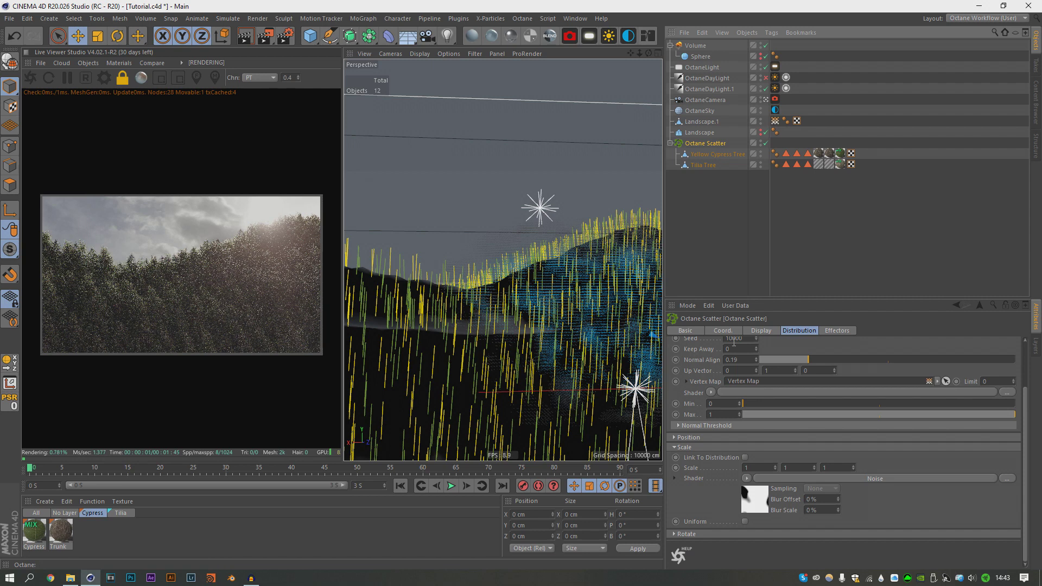
# Reduce the Octane Scatter's count to 3500.
pyautogui.moveTo(1025, 395); pyautogui.dragTo(1026, 363)
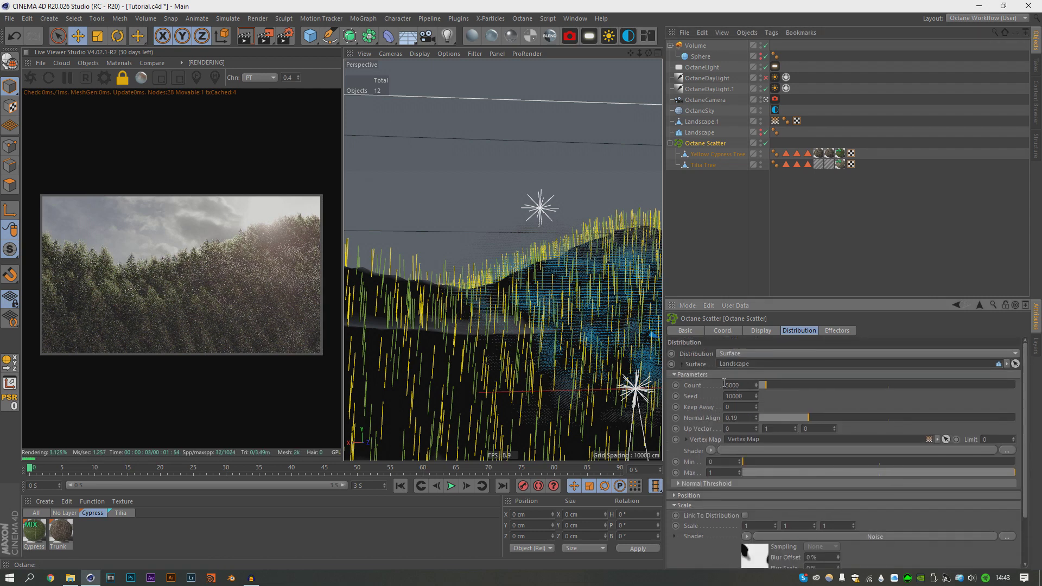
pyautogui.moveTo(725, 386); pyautogui.dragTo(733, 385)
pyautogui.write('35')
pyautogui.press('Return')
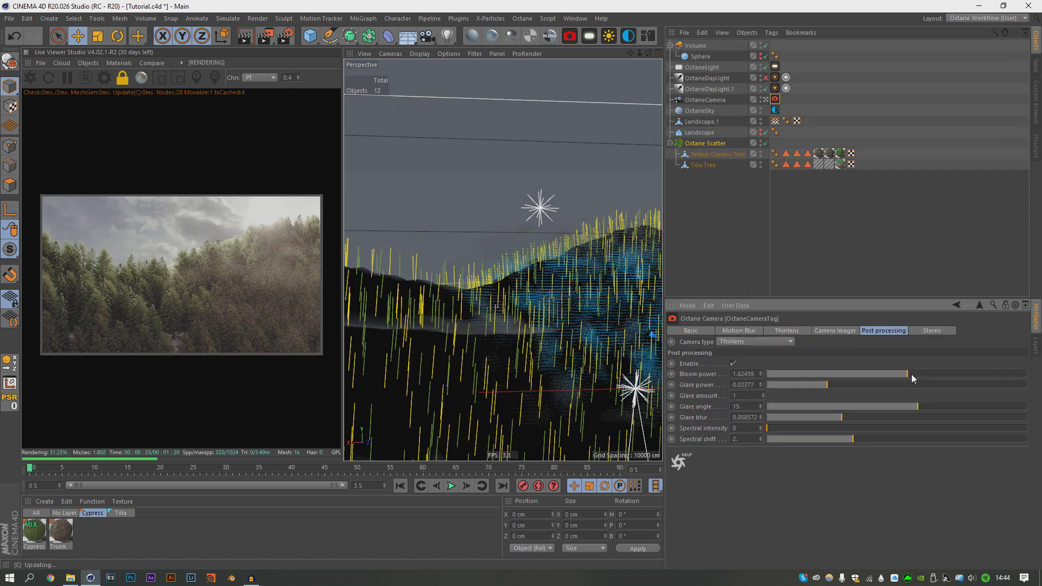
# Set the camera's bloom power to about 1.45, glare amount to 3, glare blur to about 0.016 and glare power to about 0.16.
pyautogui.moveTo(910, 373)
pyautogui.mouseDown()
pyautogui.moveTo(919, 374)
pyautogui.moveTo(905, 373)
pyautogui.mouseUp()
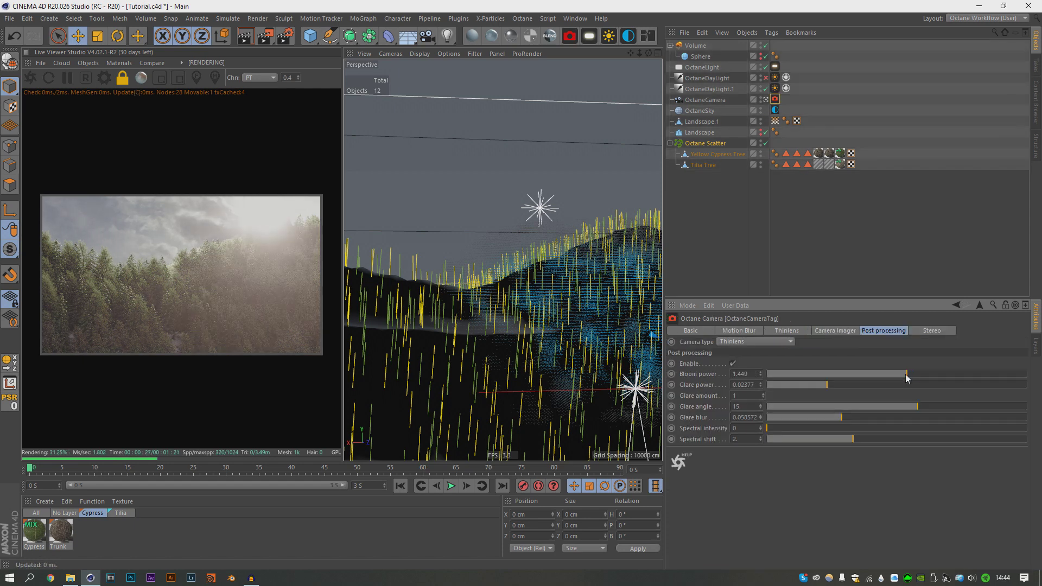
pyautogui.click(834, 330)
pyautogui.click(884, 330)
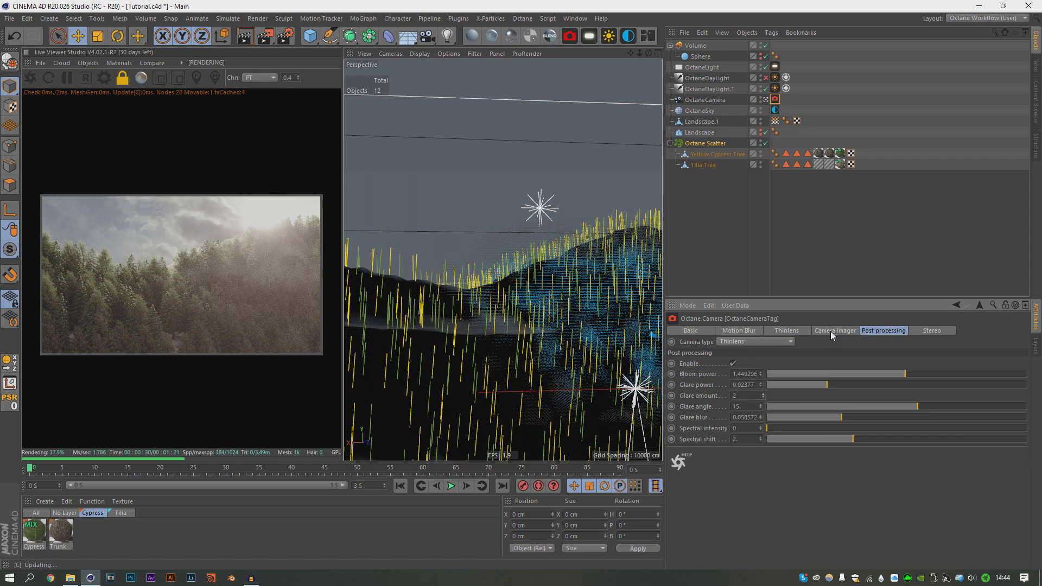
pyautogui.click(763, 394)
pyautogui.moveTo(796, 417); pyautogui.dragTo(786, 418)
pyautogui.click(863, 385)
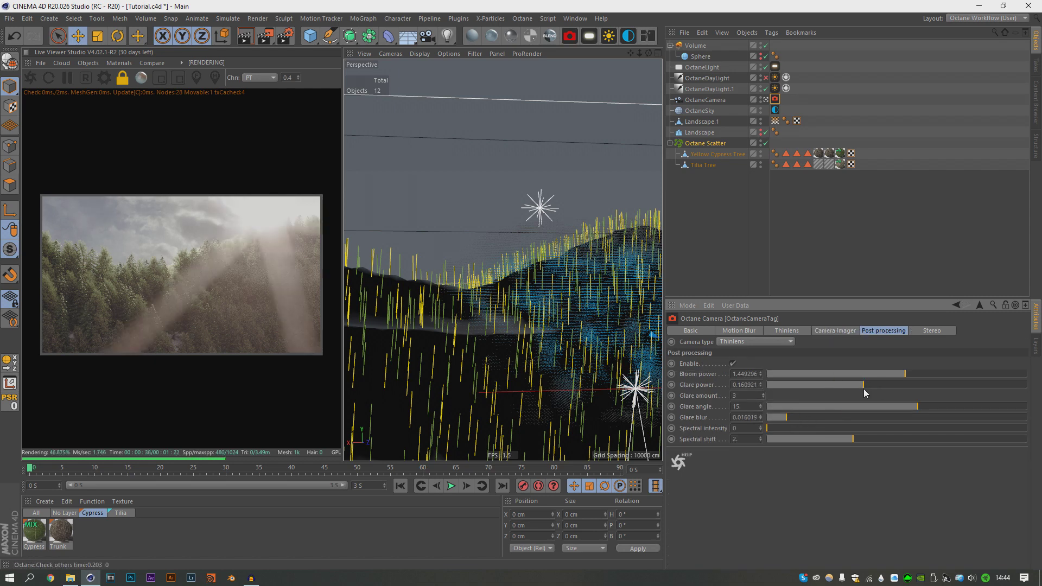
# Set the camera imager's gamma to about 1.31 and exposure to about 0.26.
pyautogui.click(834, 330)
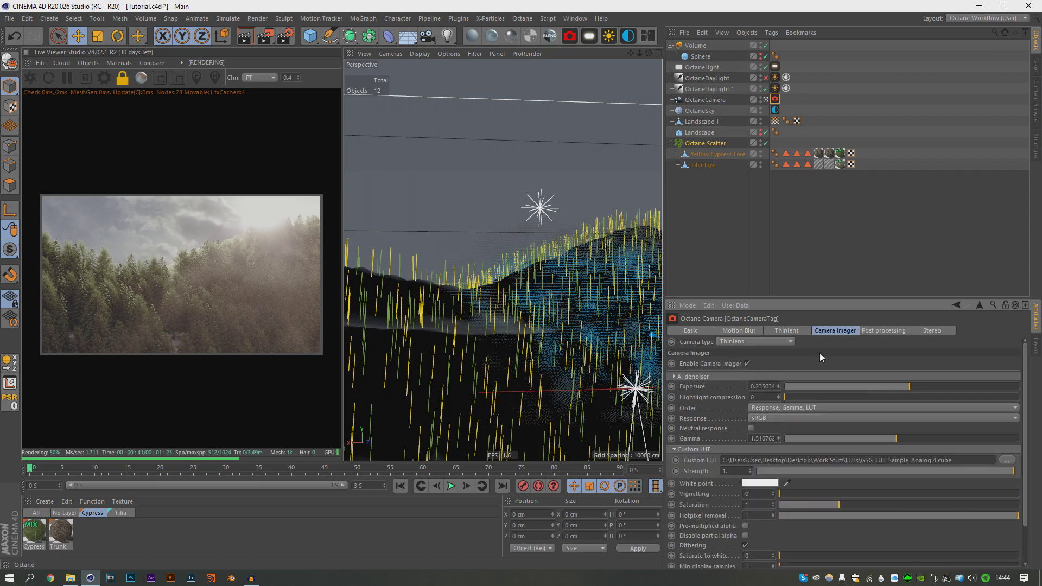
pyautogui.click(890, 438)
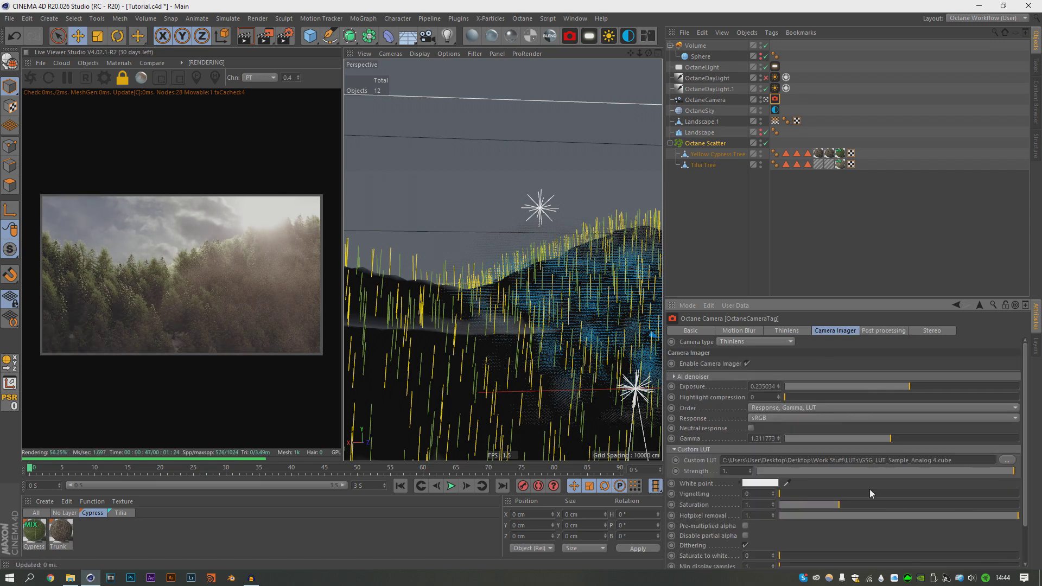
pyautogui.click(910, 386)
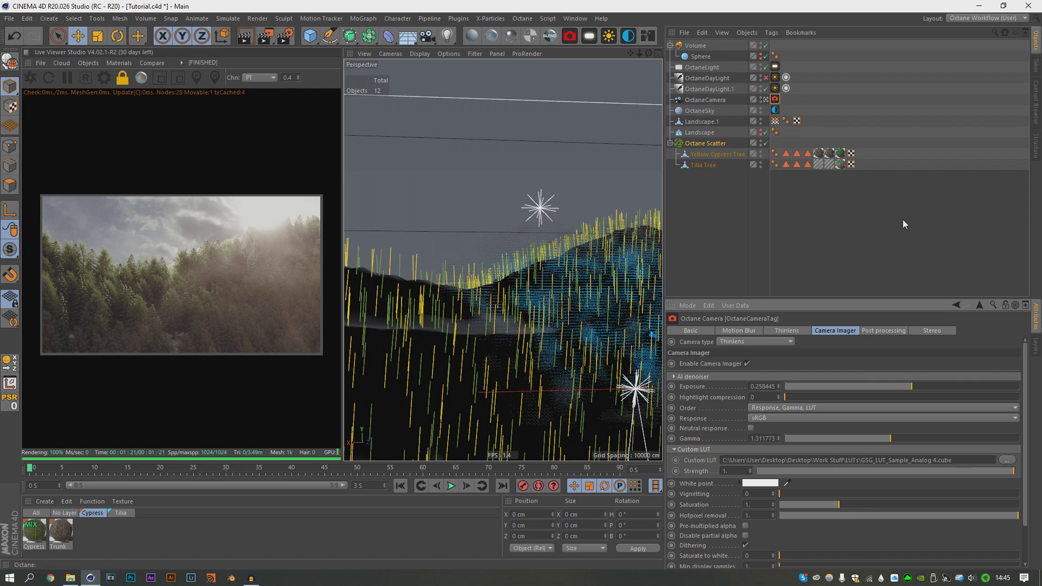
# Duplicate the OctaneLight, rotate the copy to about H 35°, P -28°, B 13°, and reposition it beside the original.
pyautogui.click(700, 68)
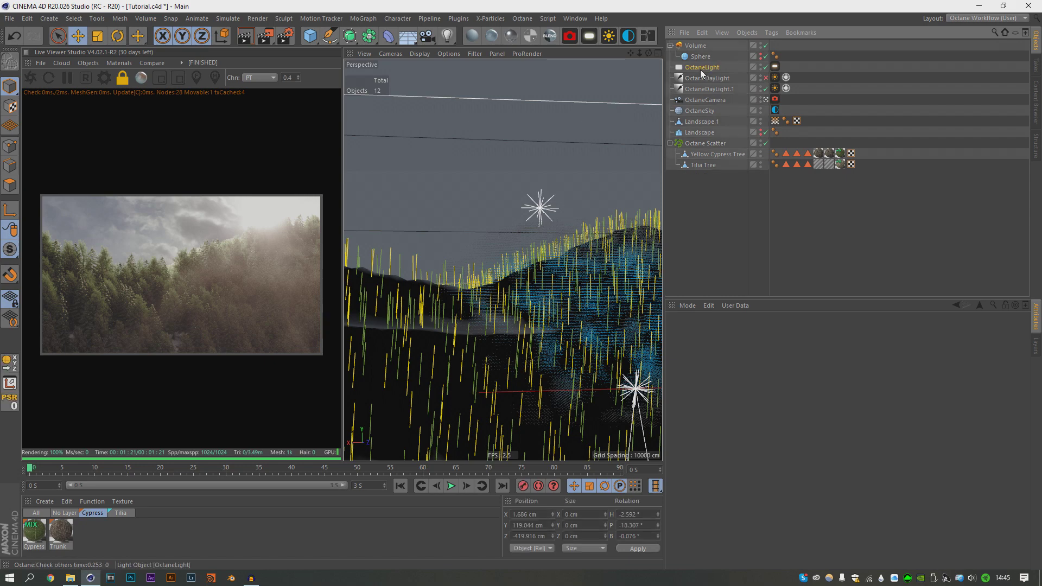
pyautogui.keyDown('ctrl'); pyautogui.moveTo(501, 209); pyautogui.dragTo(449, 209); pyautogui.keyUp('ctrl')
pyautogui.press('r')
pyautogui.moveTo(426, 116); pyautogui.dragTo(454, 240)
pyautogui.press('e')
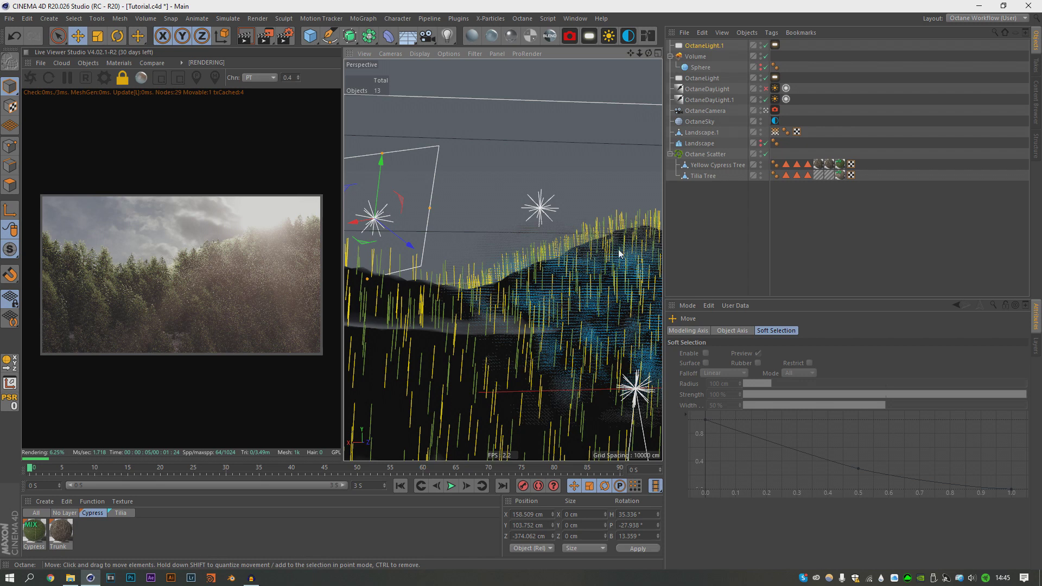
pyautogui.moveTo(399, 241); pyautogui.dragTo(622, 320)
# Set the OctaneDayLight.1 sky turbidity to about 3.22 and sun size to about 6.94.
pyautogui.click(775, 99)
pyautogui.moveTo(775, 364); pyautogui.dragTo(788, 369)
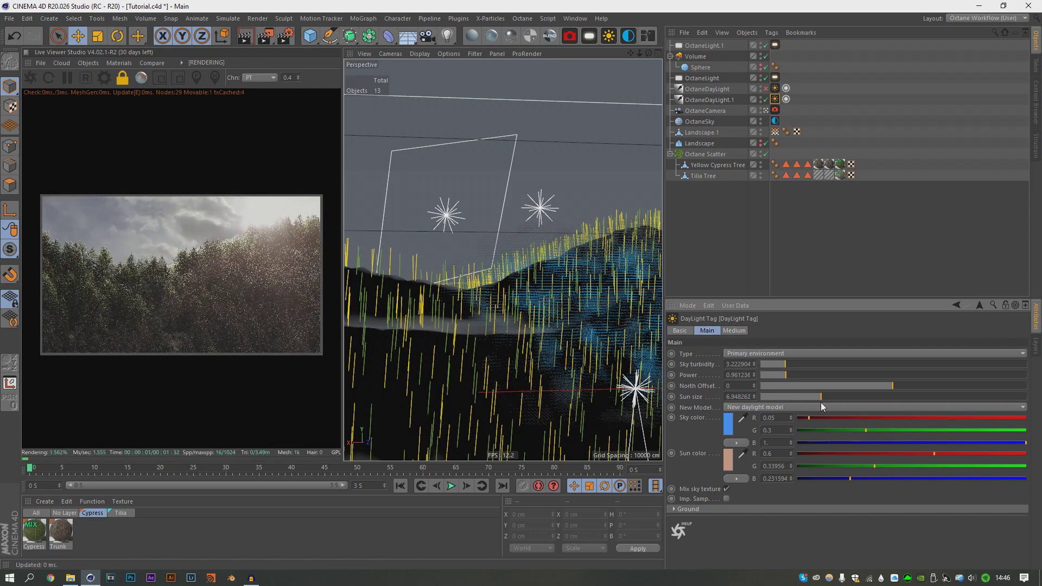
# Collapse the Volume group and move it below OctaneSky in the object hierarchy.
pyautogui.click(671, 56)
pyautogui.click(695, 56)
pyautogui.moveTo(695, 57); pyautogui.dragTo(700, 106)
pyautogui.click(737, 230)
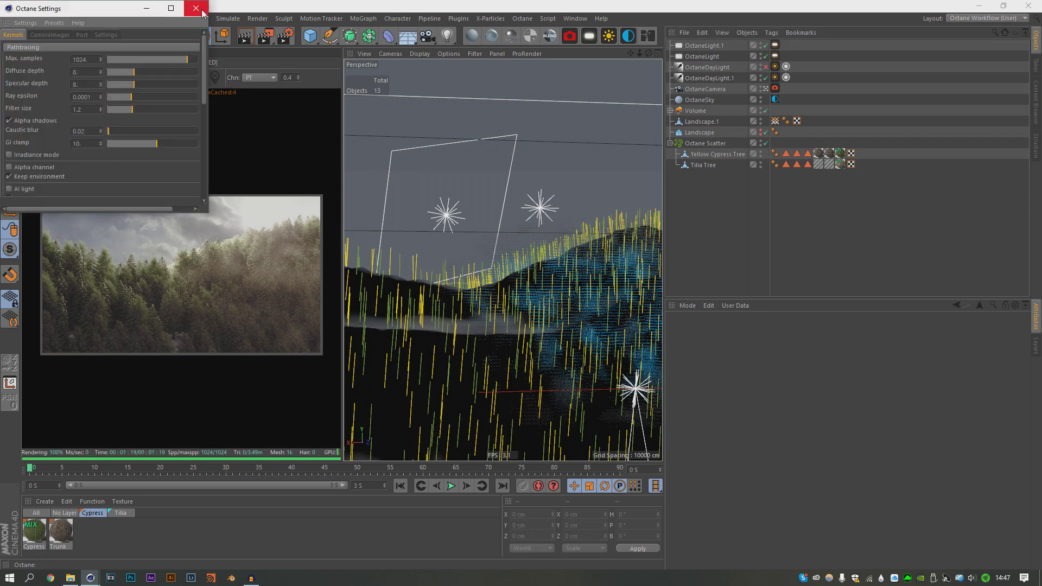
# Close the Octane settings and move OctaneLight.1 to about X 175, Y 113, Z -290 cm.
pyautogui.click(197, 10)
pyautogui.click(360, 198)
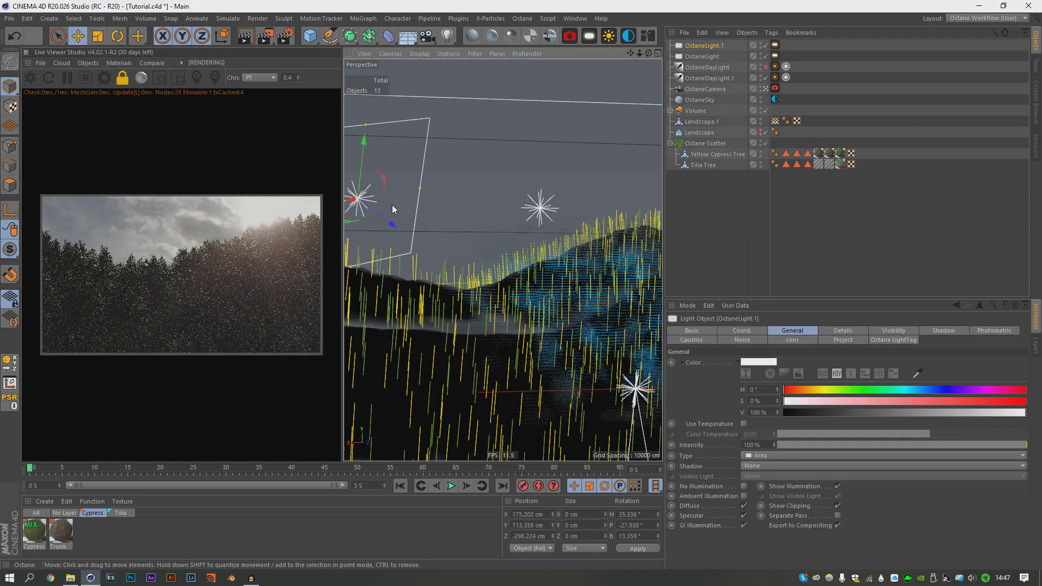
pyautogui.press('F2')
pyautogui.press('F1')
# Duplicate the OctaneCamera, frame the hillside through the copy with a Tele (135 mm) focal length, and adjust the area light's temperature.
pyautogui.keyDown('ctrl'); pyautogui.moveTo(699, 89); pyautogui.dragTo(706, 98); pyautogui.keyUp('ctrl')
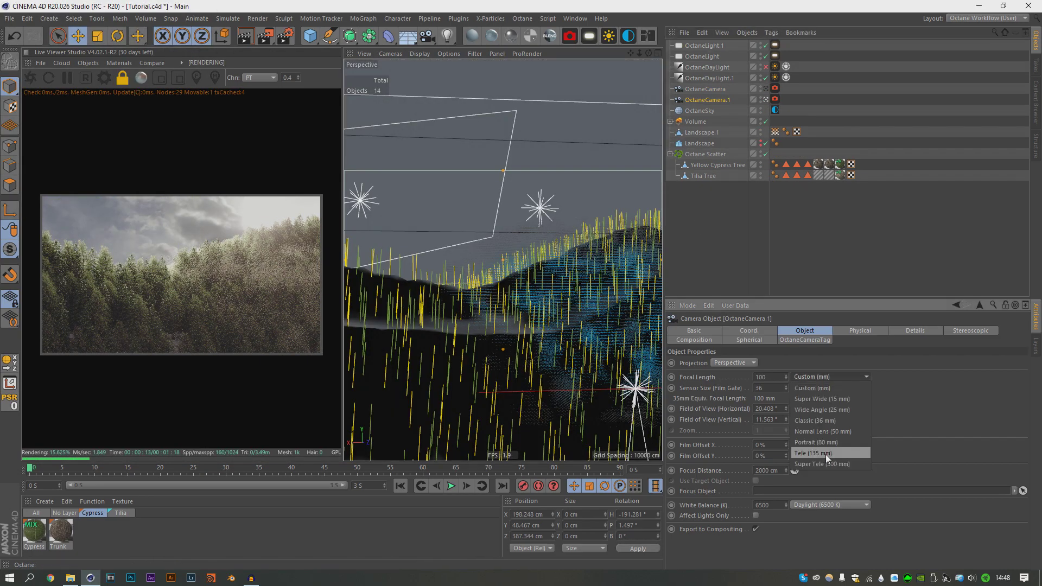
pyautogui.moveTo(630, 53); pyautogui.dragTo(624, 53)
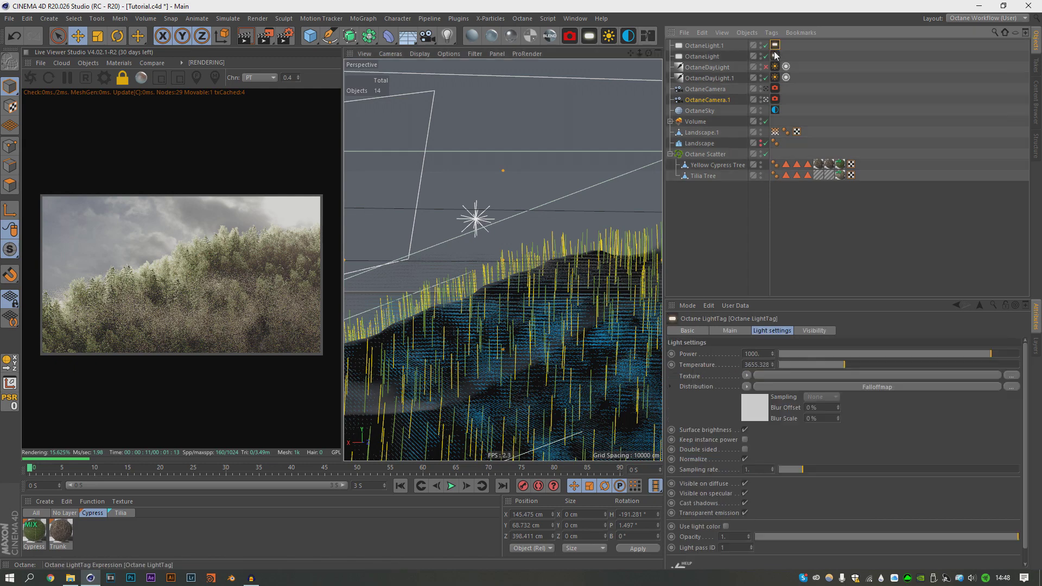
pyautogui.moveTo(784, 364); pyautogui.dragTo(825, 363)
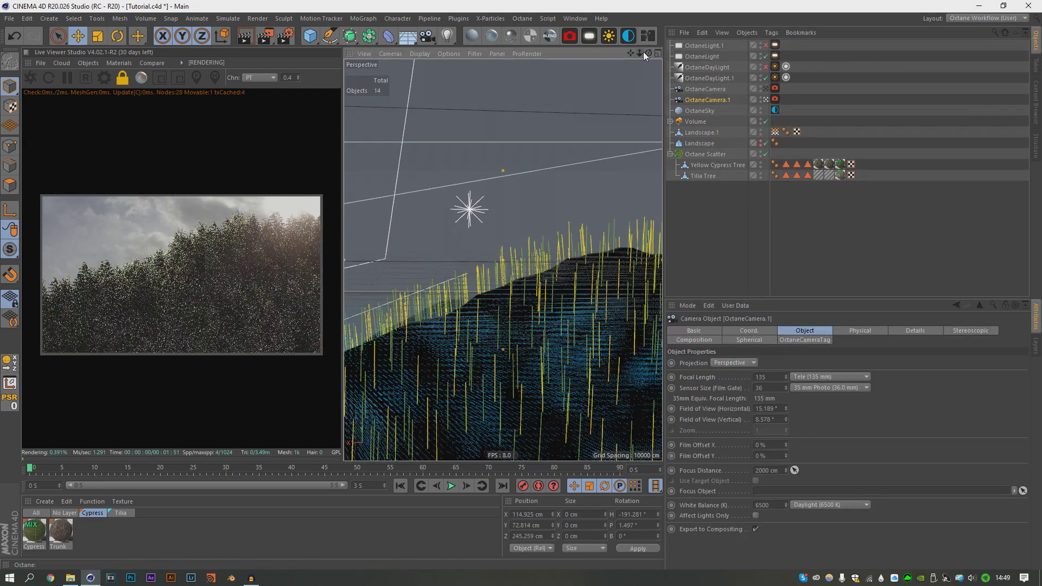
# Save the project and set the fog volume's voxel size to about 3.57.
pyautogui.click(693, 242)
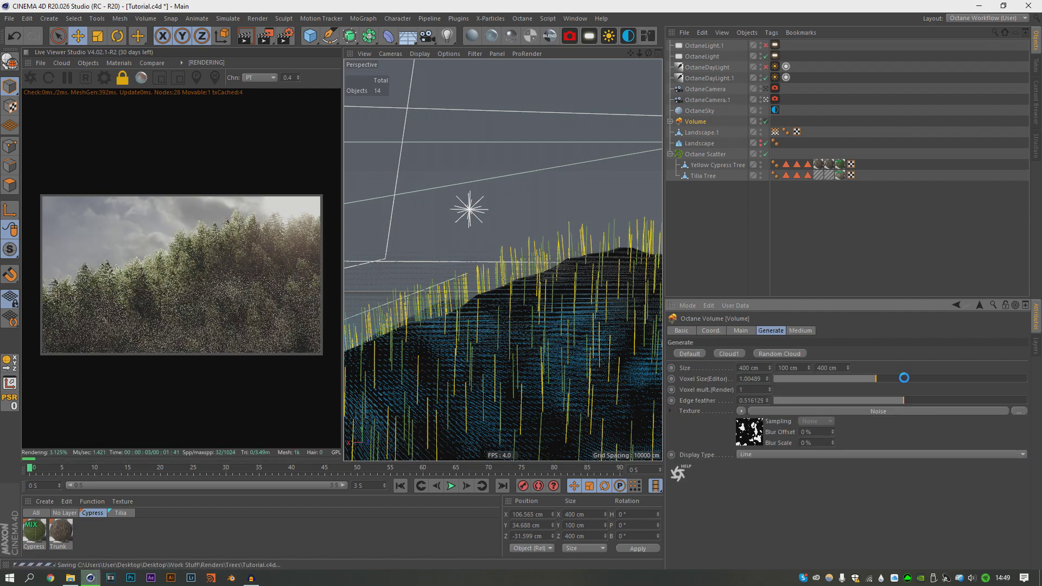
pyautogui.moveTo(885, 379); pyautogui.dragTo(904, 379)
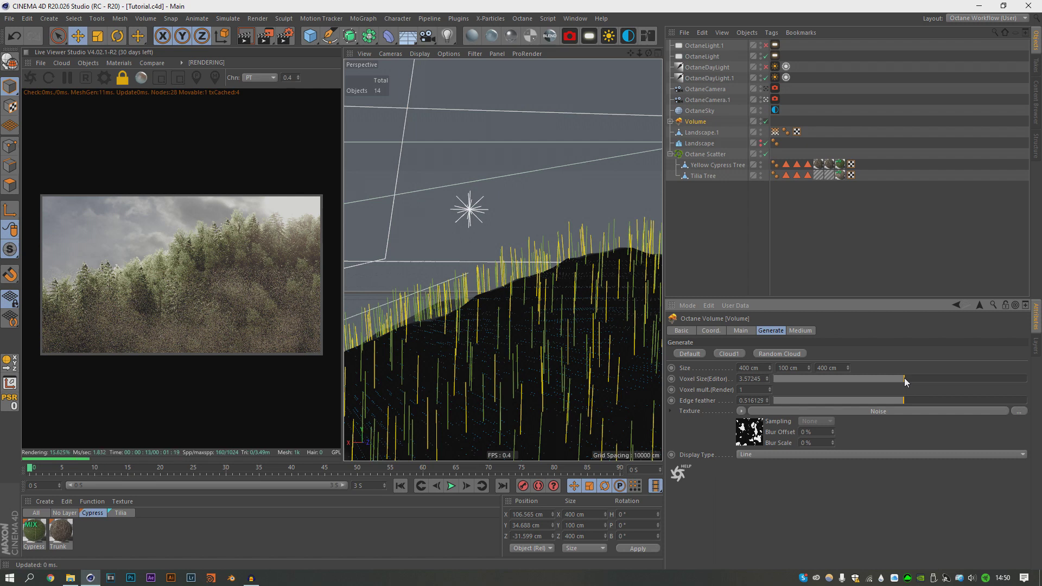
pyautogui.click(783, 101)
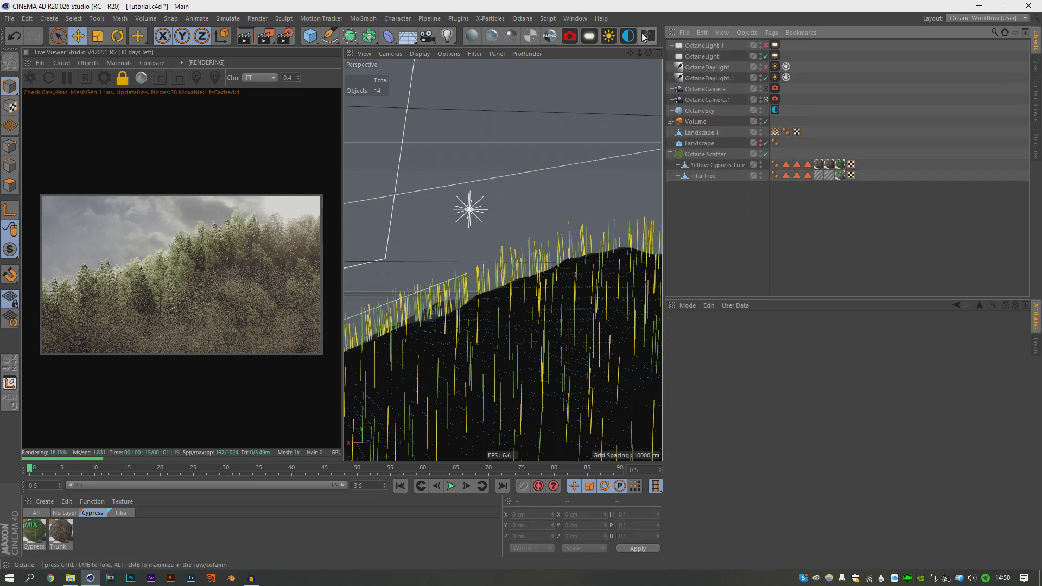
pyautogui.click(773, 100)
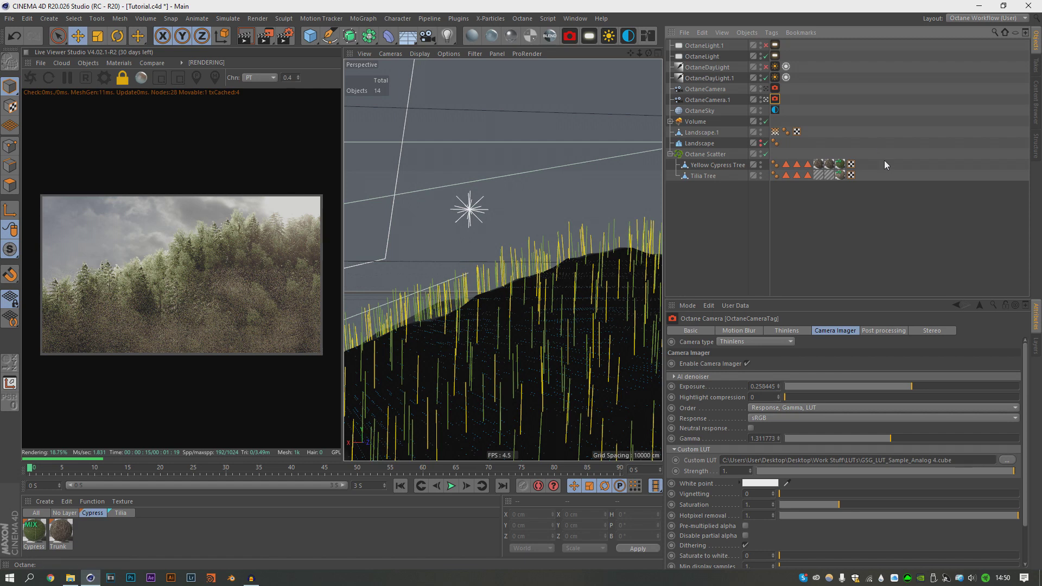
pyautogui.click(710, 99)
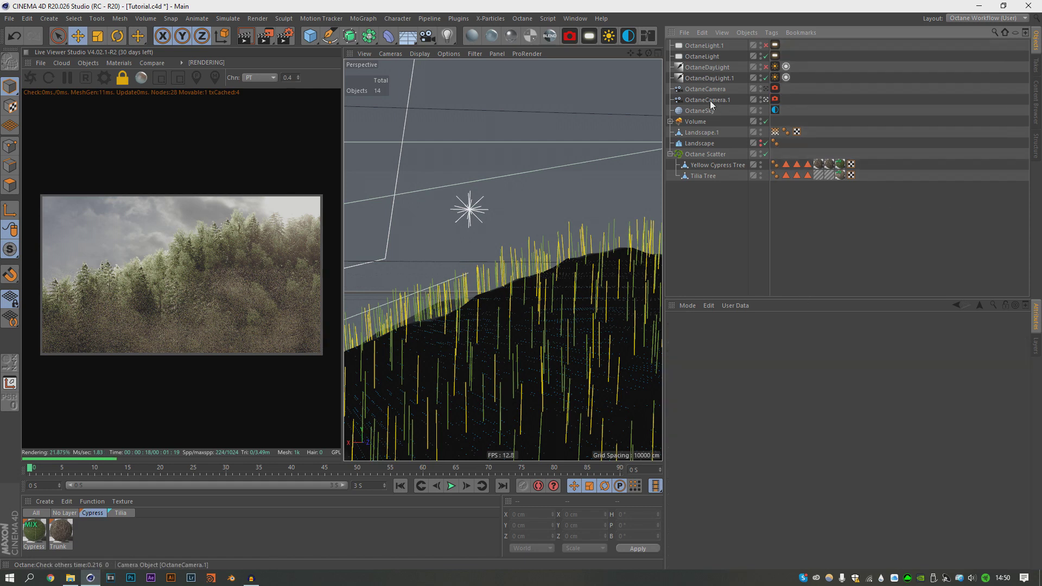
pyautogui.click(789, 272)
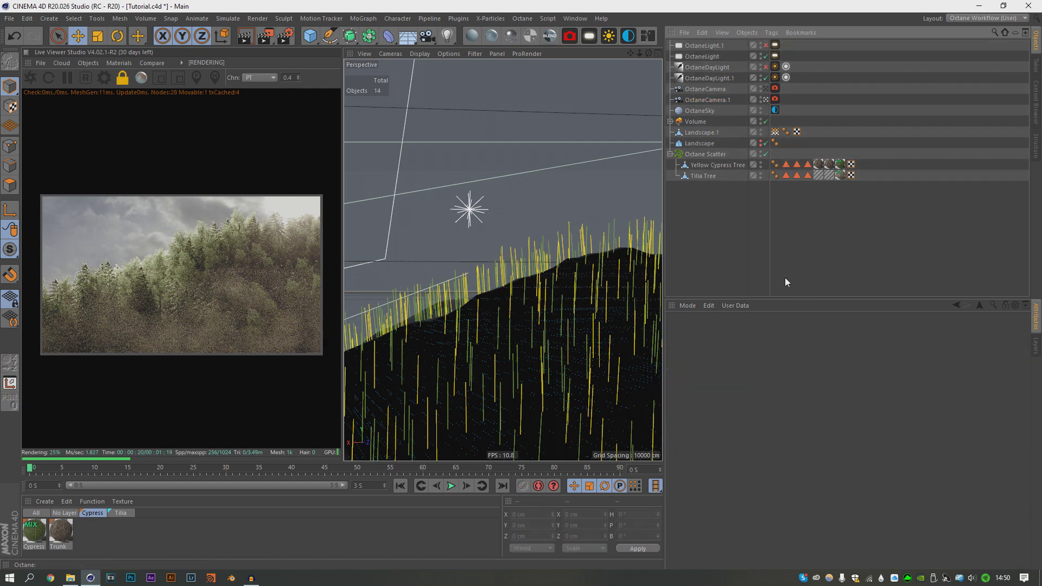